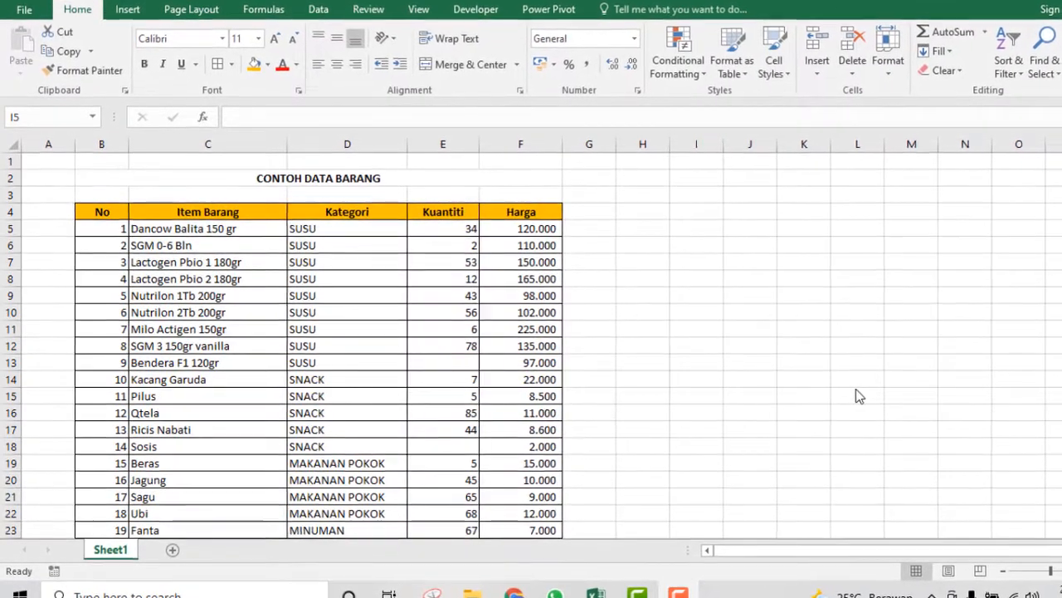
# Enter =COUNT(B5:B26) in E28, beside the COUNT label, to count the numeric entries in the No column
pyautogui.scroll(-2, 847, 382)
pyautogui.scroll(-2, 849, 368)
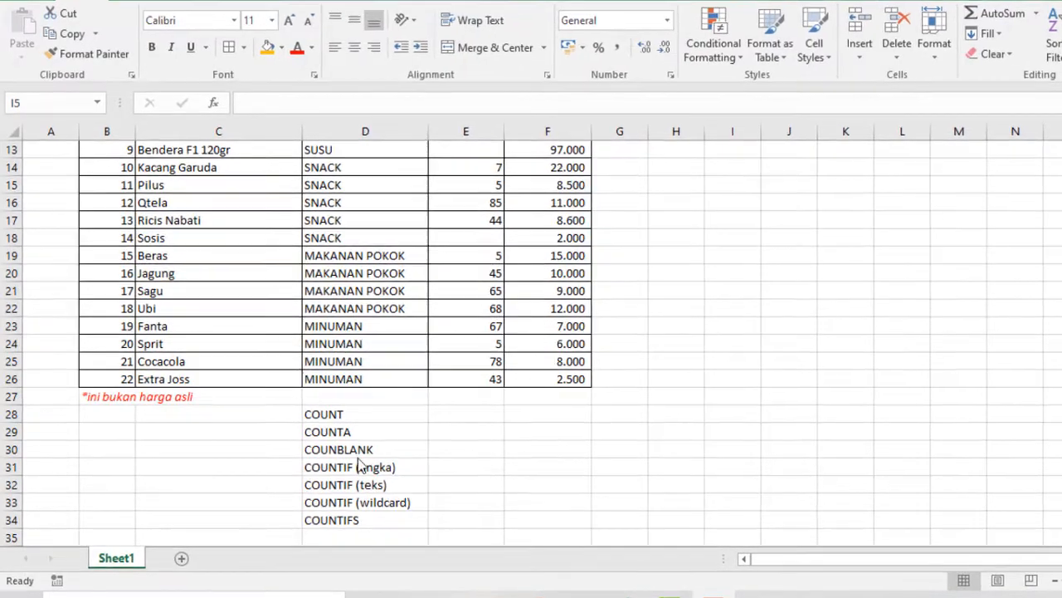
pyautogui.click(364, 413)
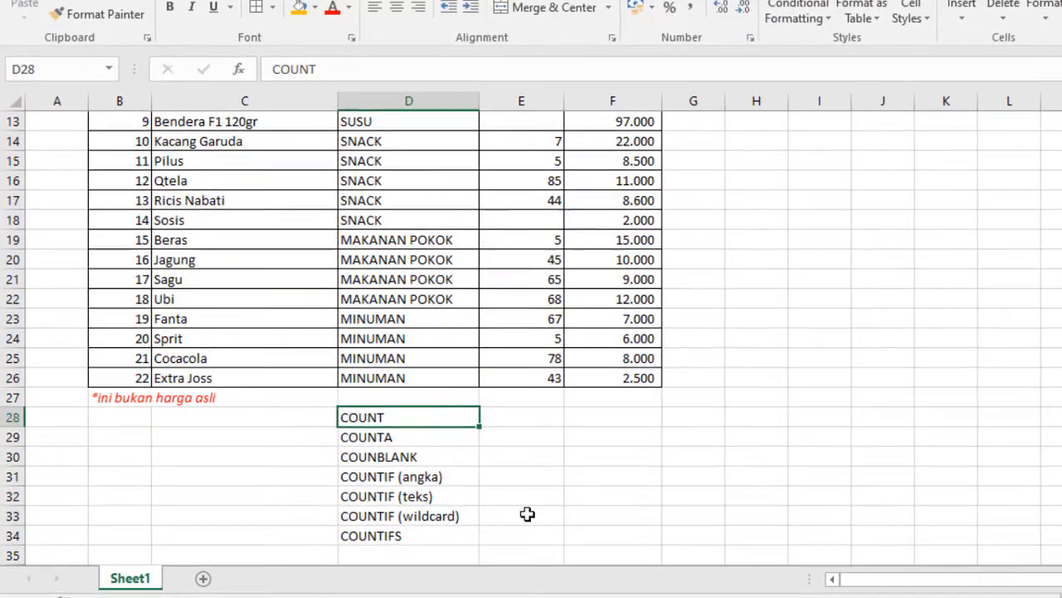
pyautogui.scroll(2, 548, 477)
pyautogui.scroll(2, 556, 462)
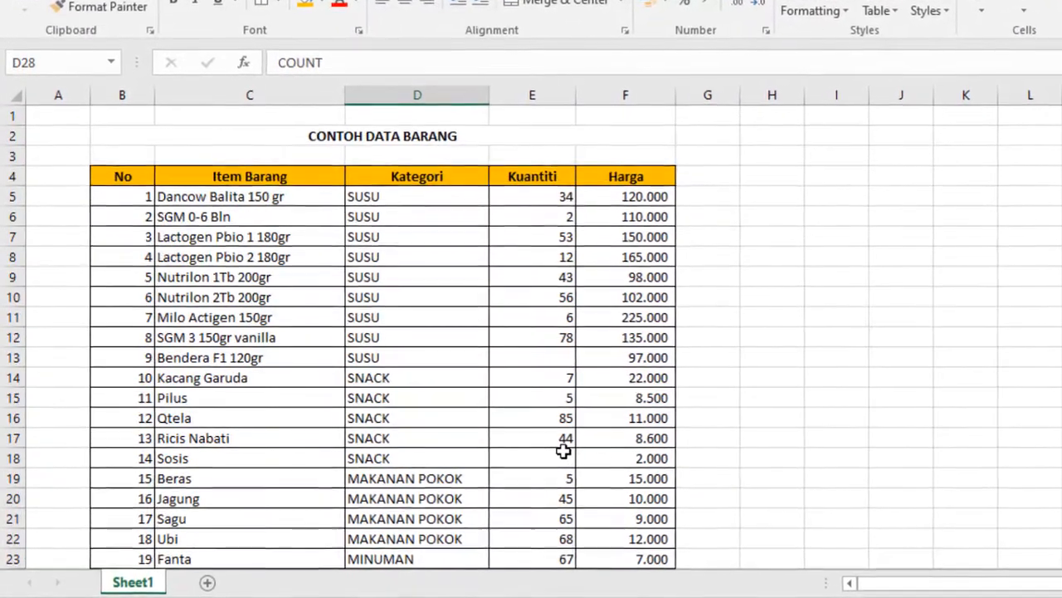
pyautogui.scroll(-2, 561, 448)
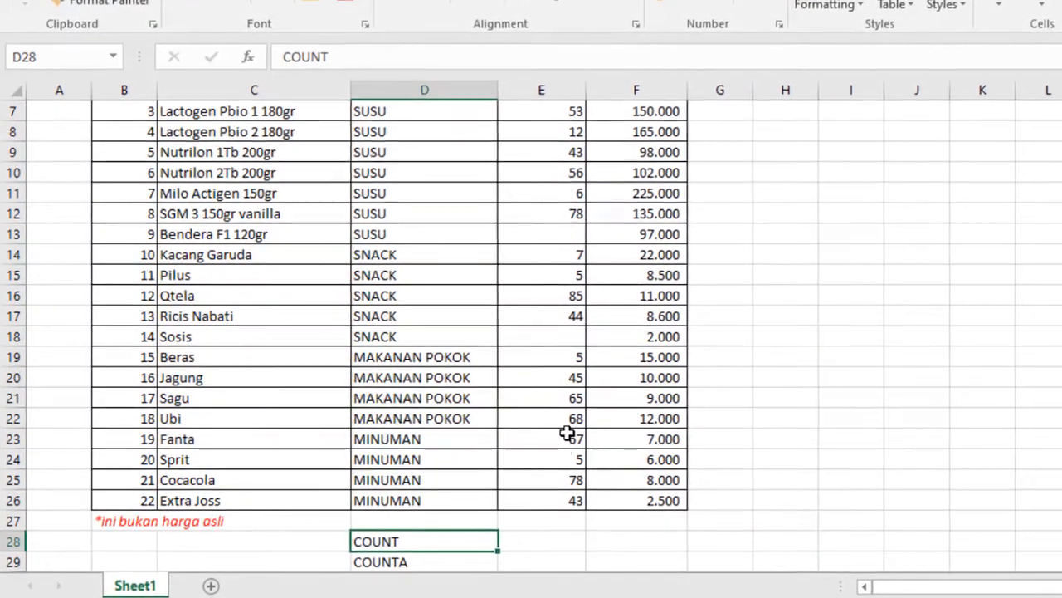
pyautogui.click(558, 546)
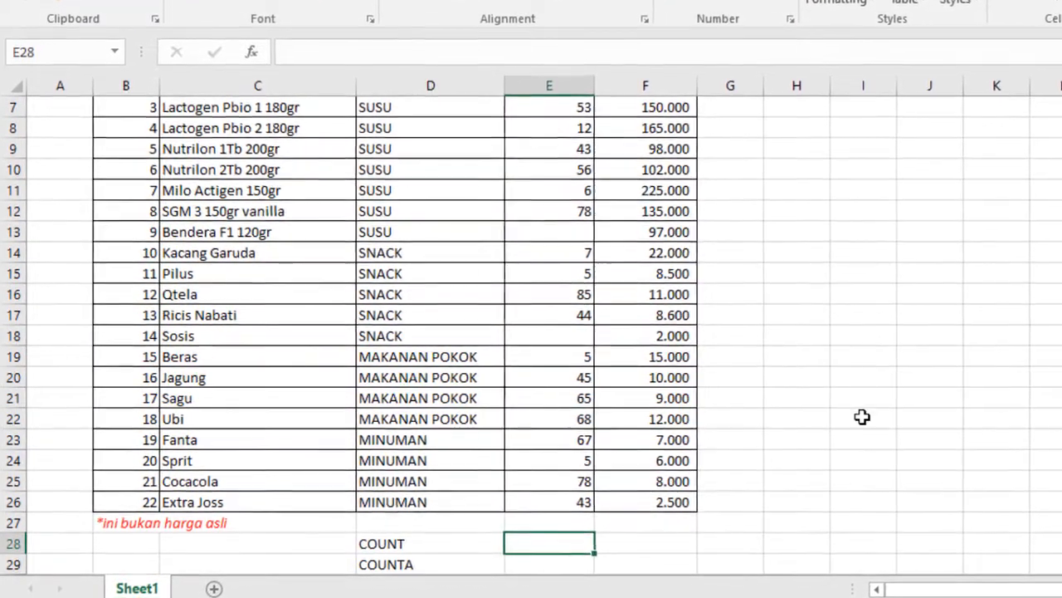
pyautogui.scroll(-1, 859, 421)
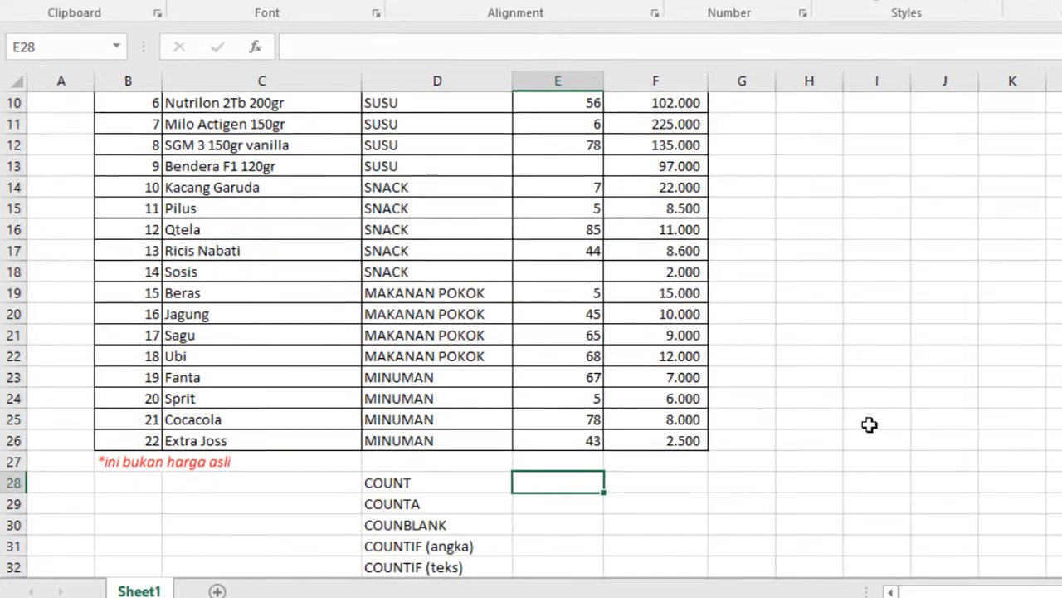
pyautogui.write('=COUNT(')
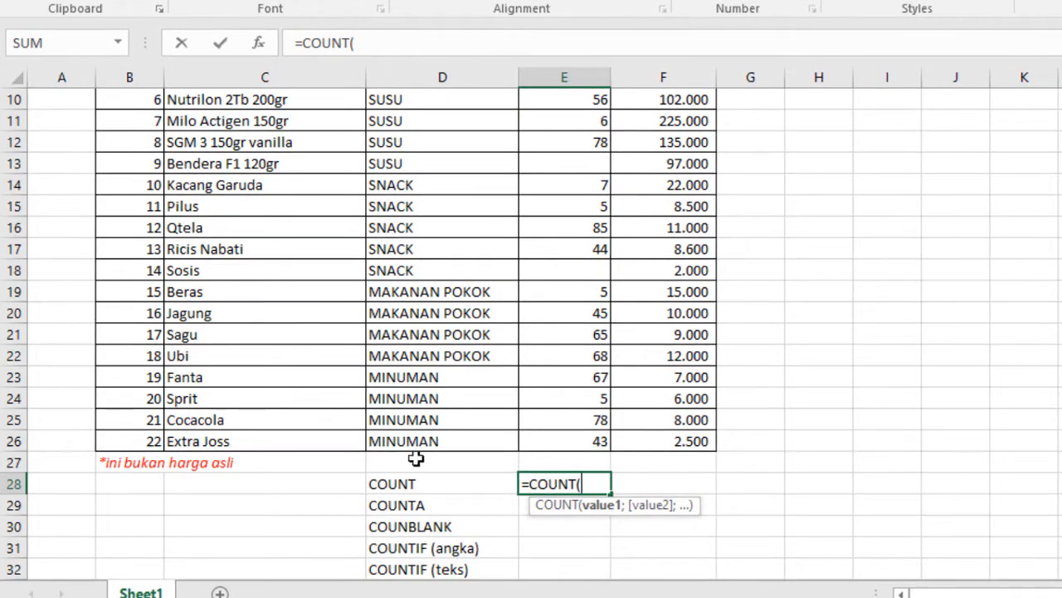
pyautogui.scroll(3, 401, 448)
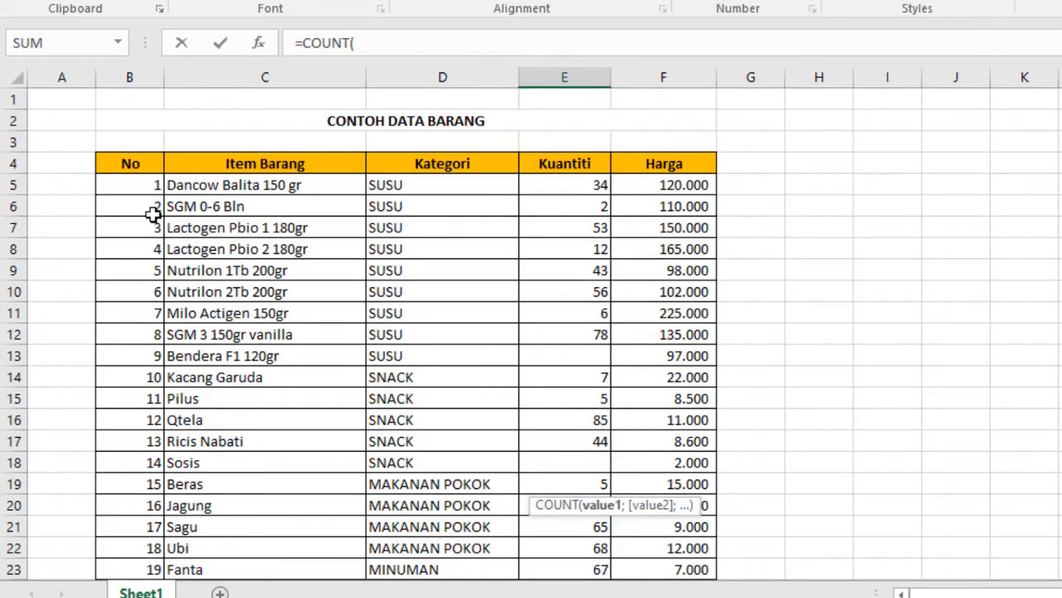
pyautogui.scroll(-1, 152, 214)
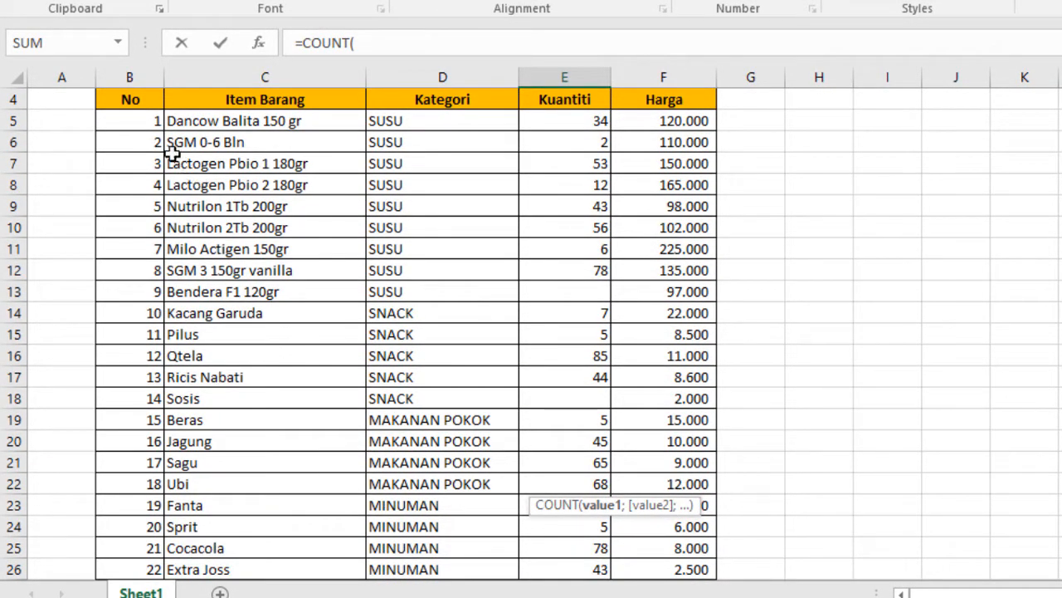
pyautogui.click(141, 122)
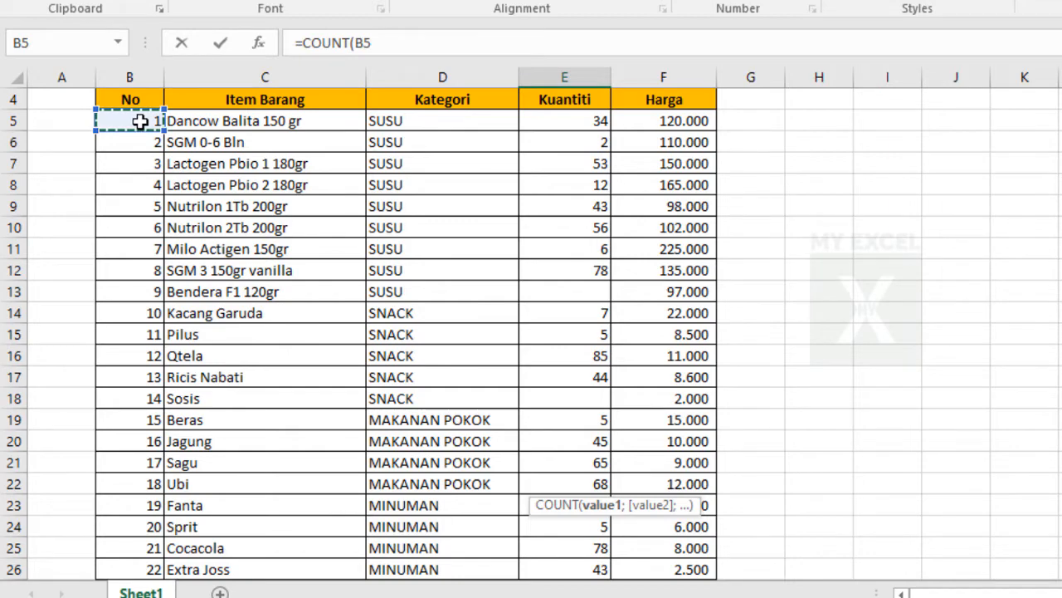
pyautogui.moveTo(141, 122); pyautogui.dragTo(152, 419)
pyautogui.press('Return')
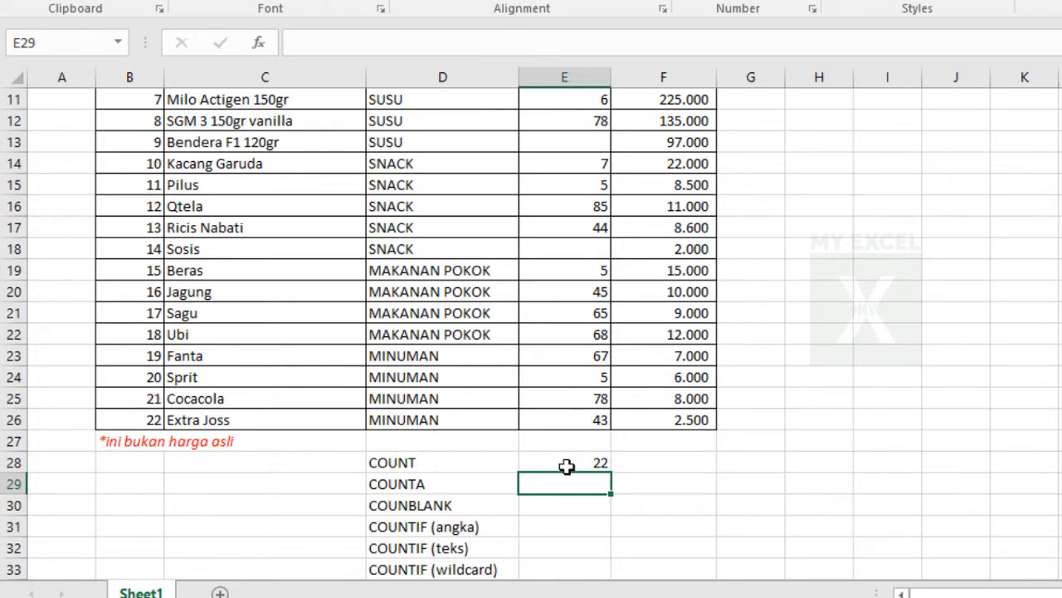
# Examine the COUNT formula in E28 and the range it references
pyautogui.click(486, 454)
pyautogui.click(573, 465)
pyautogui.doubleClick(576, 462)
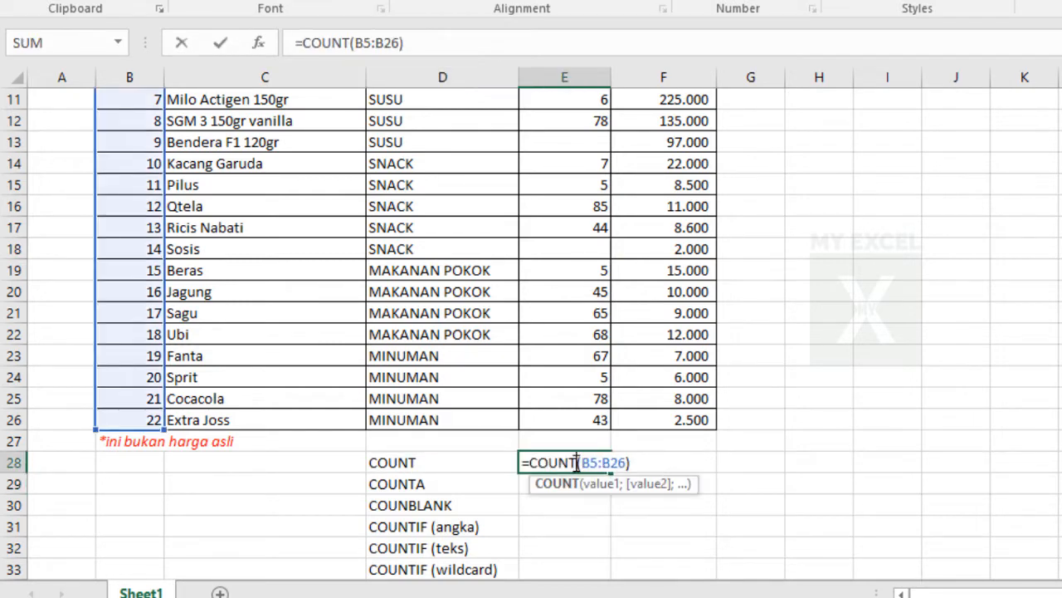
pyautogui.press('Return')
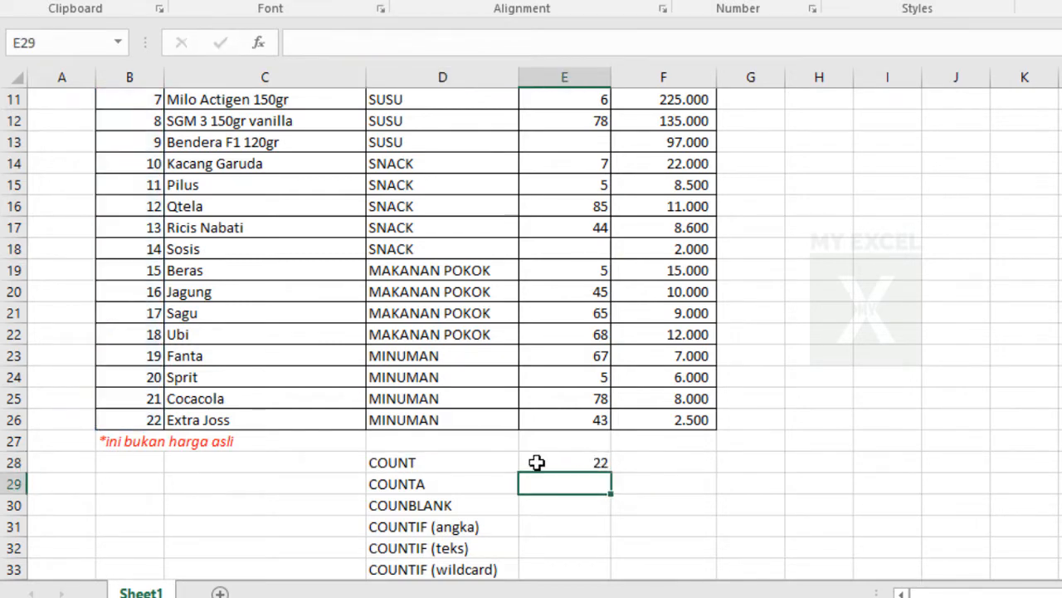
# Enter =COUNT(C5:C26) in F28 to apply COUNT to the text entries of the Item Barang column
pyautogui.click(543, 462)
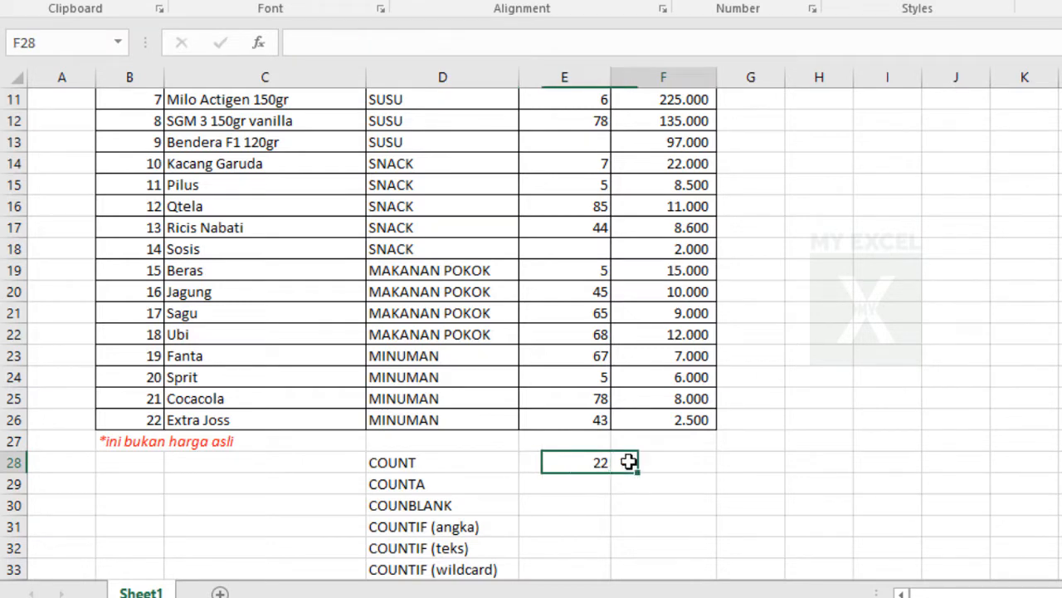
pyautogui.click(615, 462)
pyautogui.write('=COUN')
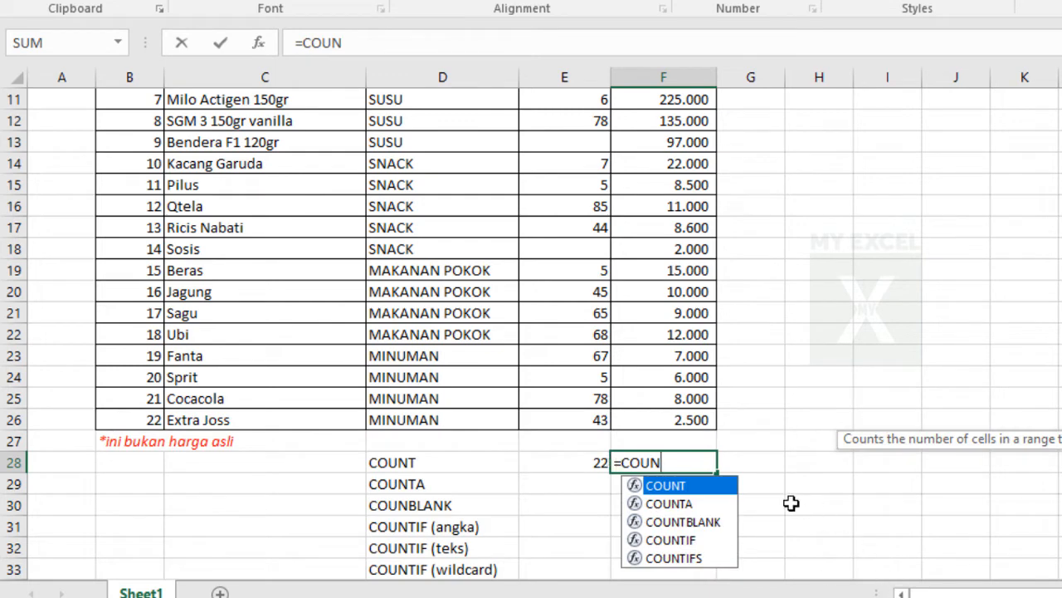
pyautogui.press('Tab')
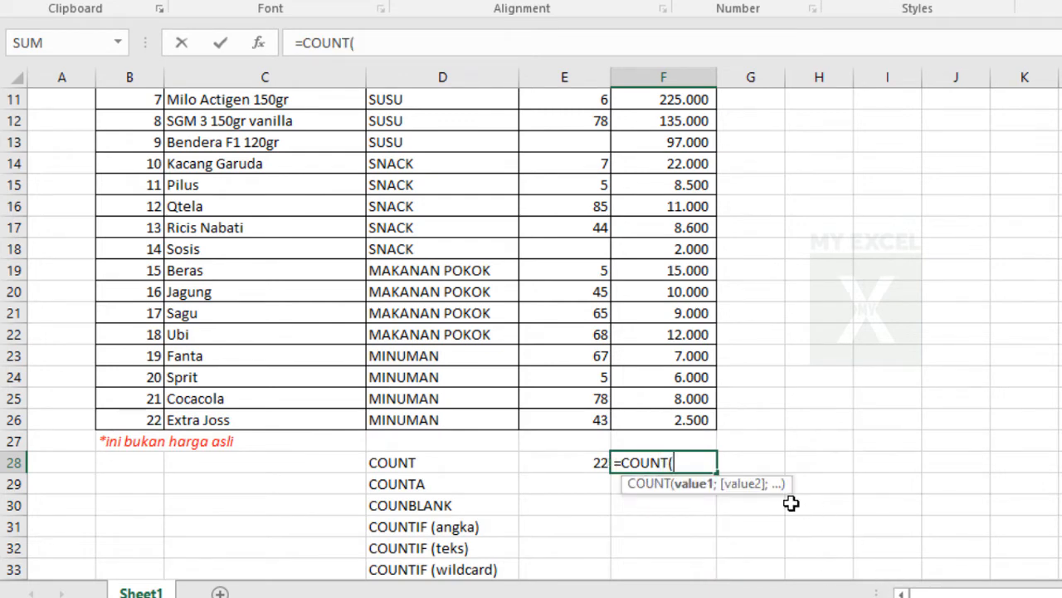
pyautogui.click(229, 421)
pyautogui.scroll(4, 229, 422)
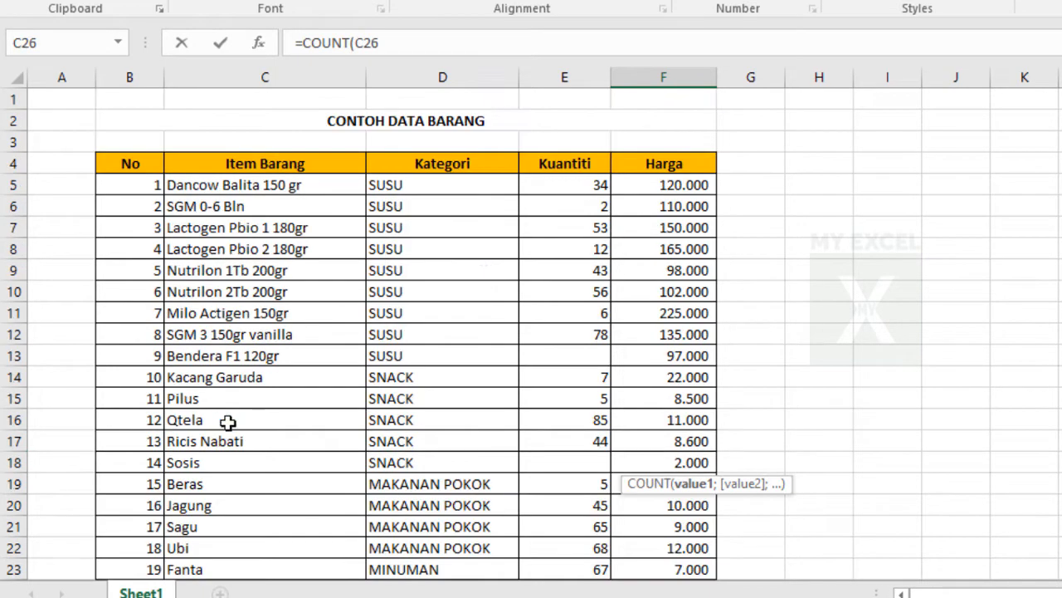
pyautogui.keyDown('shift'); pyautogui.click(224, 187); pyautogui.keyUp('shift')
pyautogui.scroll(-5, 365, 312)
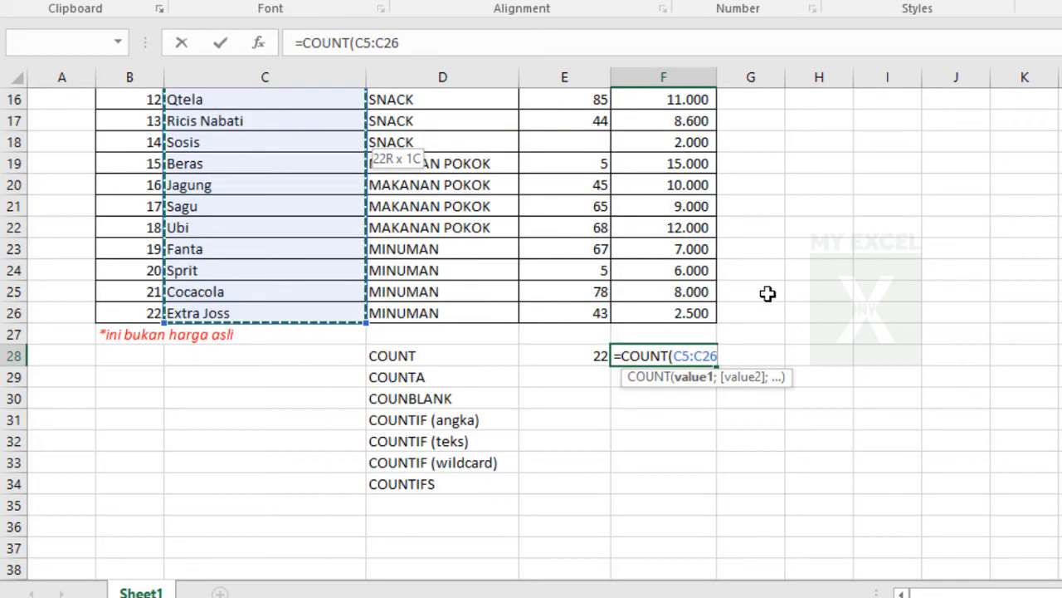
pyautogui.press('Return')
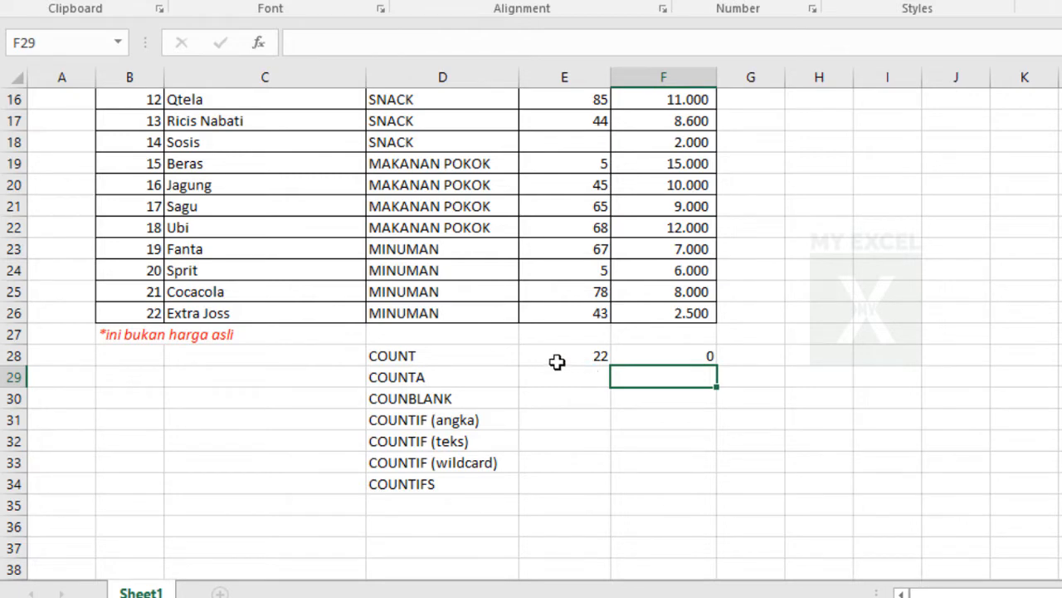
# Compare the two COUNT formulas and replace F28's range with the No and Item Barang data, B5:C26
pyautogui.click(589, 355)
pyautogui.doubleClick(589, 356)
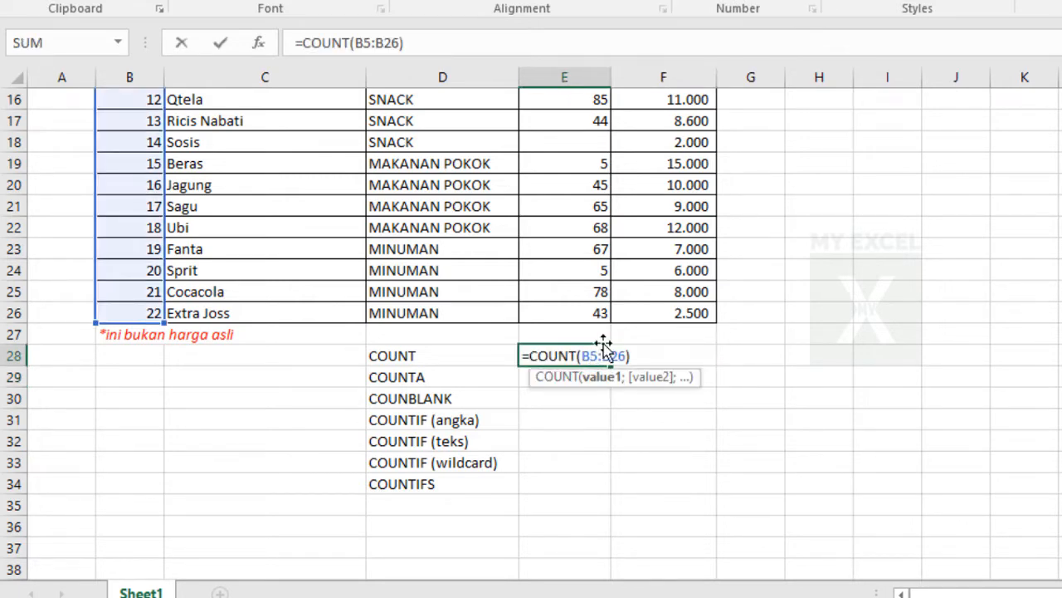
pyautogui.click(699, 353)
pyautogui.doubleClick(714, 356)
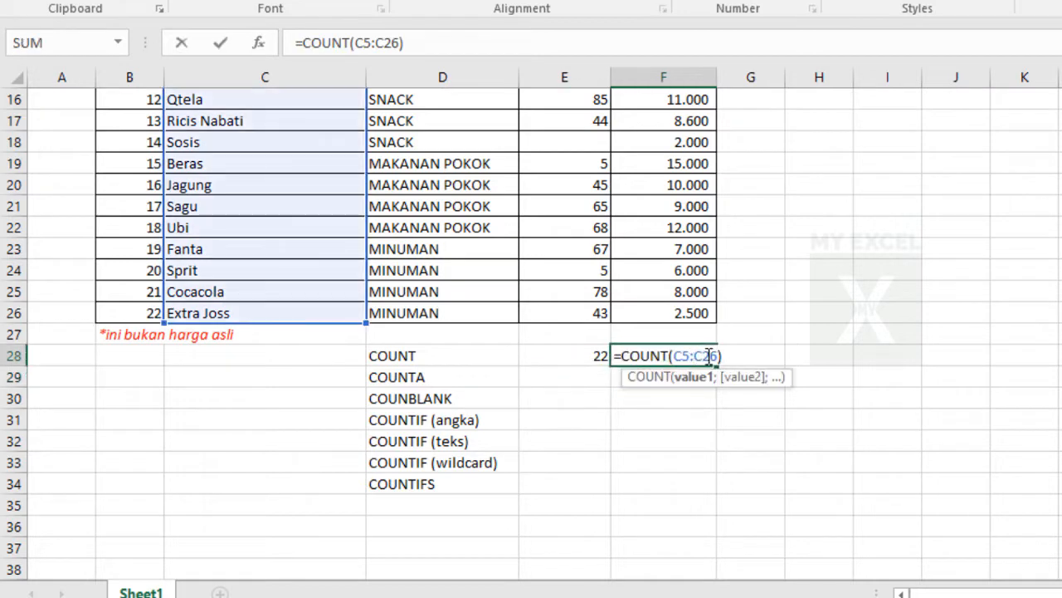
pyautogui.moveTo(675, 356); pyautogui.dragTo(721, 355)
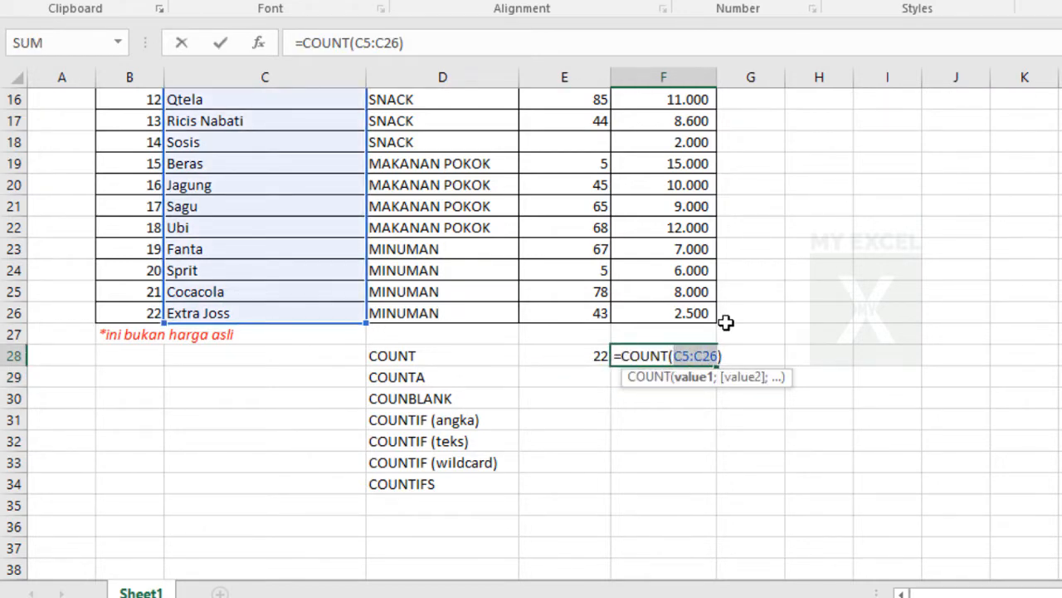
pyautogui.press('BackSpace')
pyautogui.scroll(5, 176, 259)
pyautogui.moveTo(142, 190); pyautogui.dragTo(365, 465)
pyautogui.press('Return')
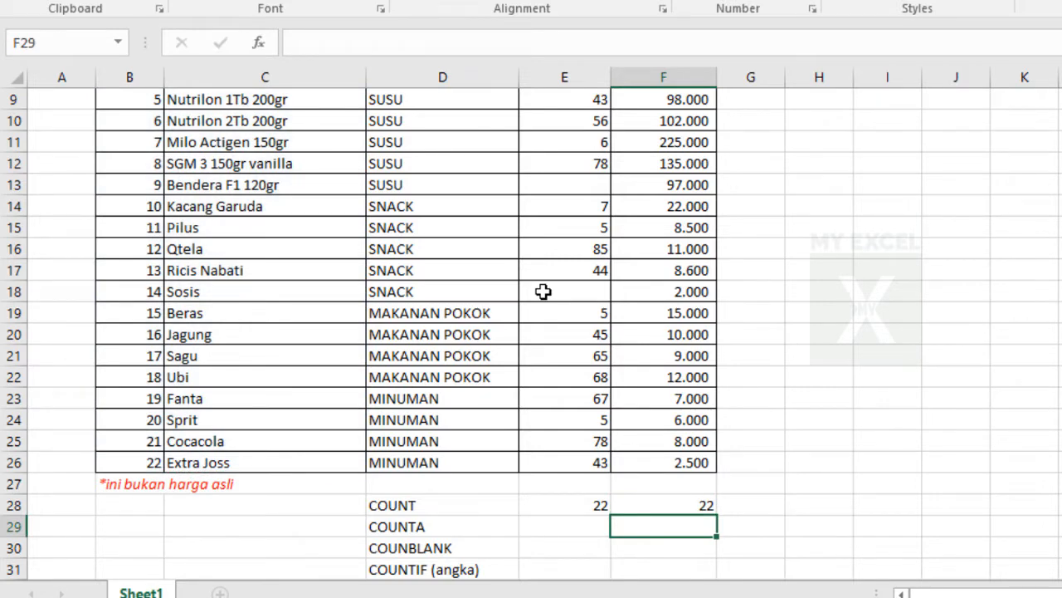
# Enter =COUNTA(B5:B26) in E29, beside the COUNTA label, to count the filled cells of the No column
pyautogui.scroll(3, 549, 290)
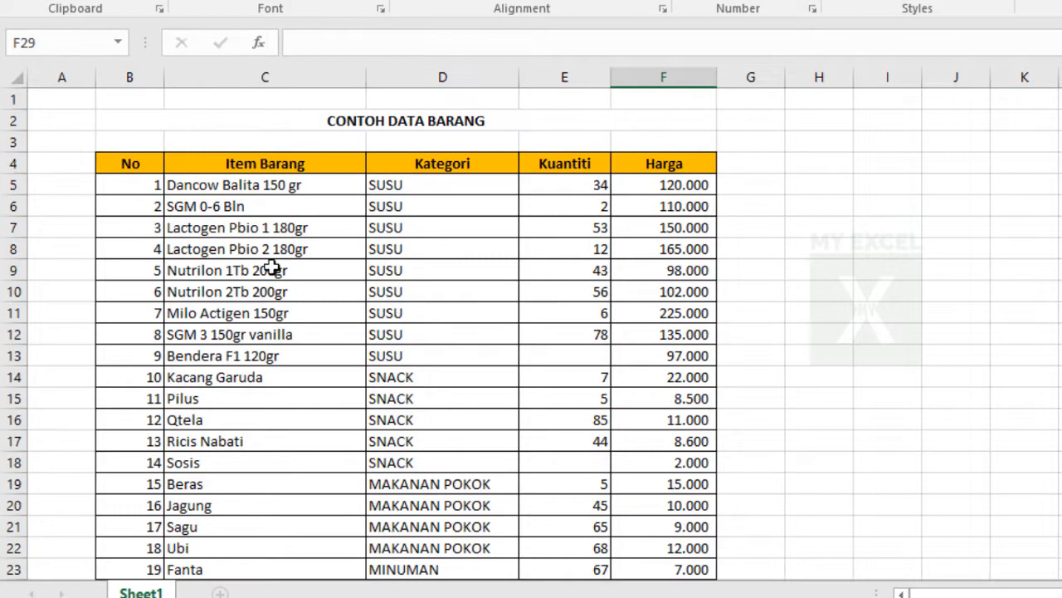
pyautogui.scroll(-5, 395, 382)
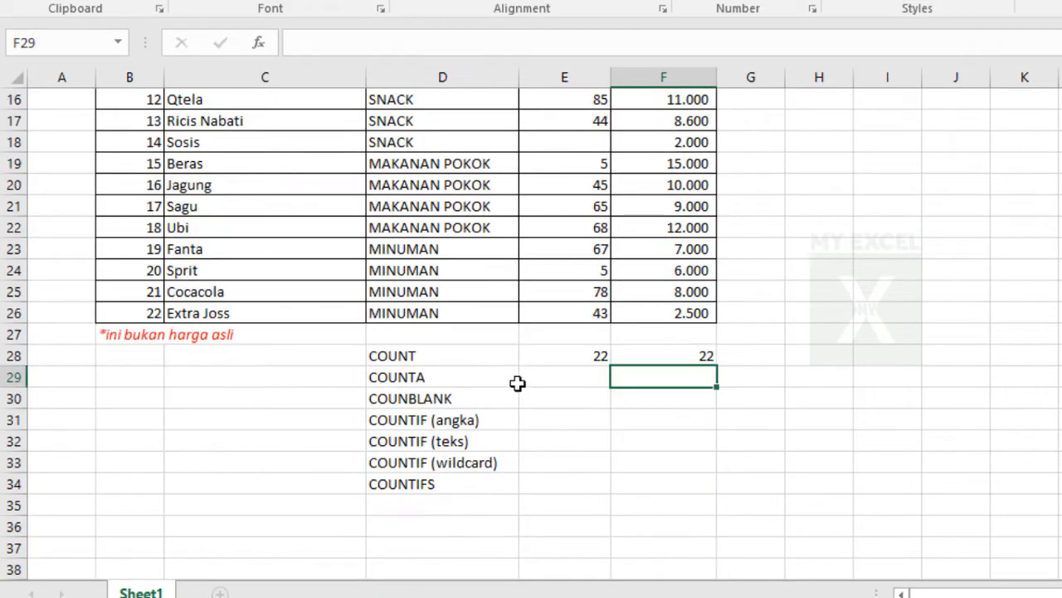
pyautogui.click(534, 379)
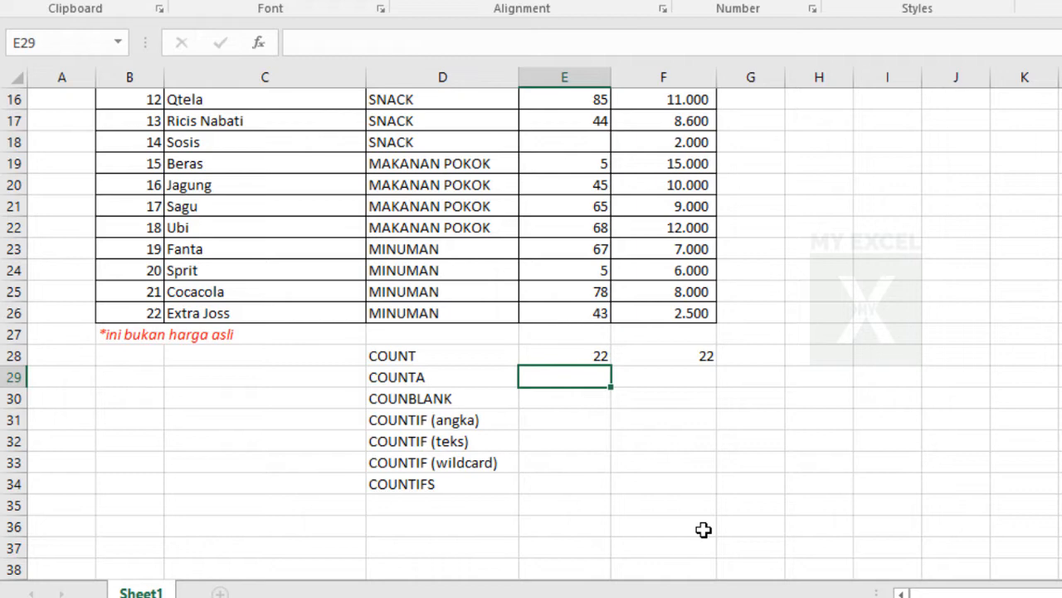
pyautogui.write('=COUNT')
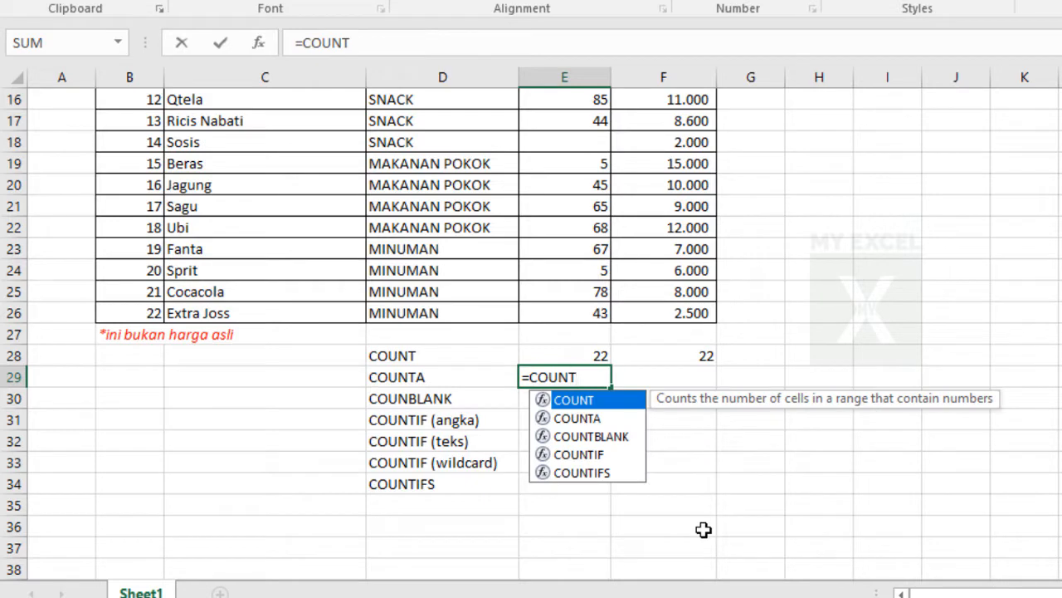
pyautogui.press('Down')
pyautogui.press('Tab')
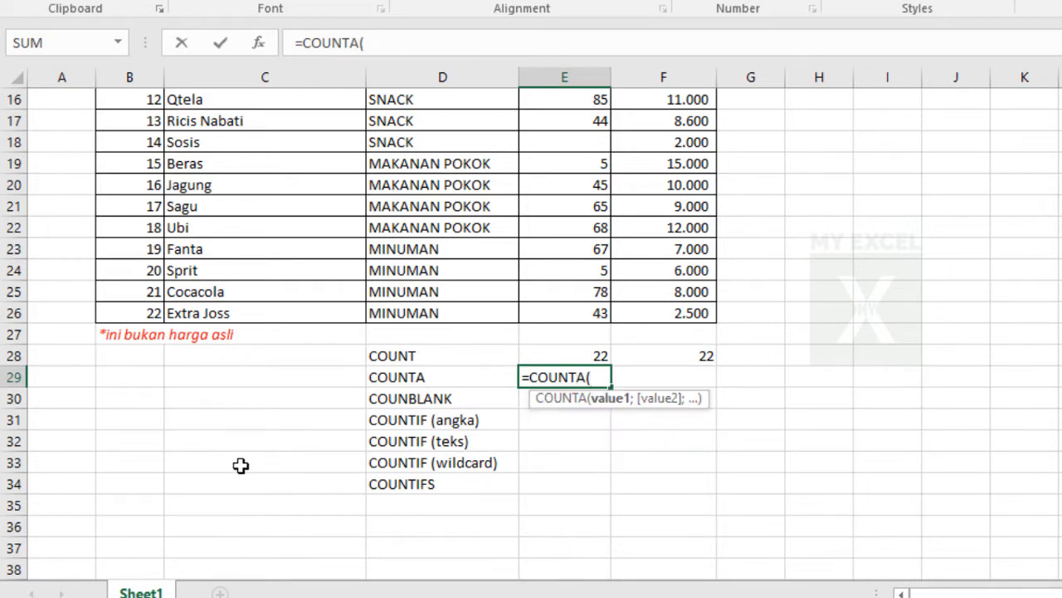
pyautogui.scroll(5, 241, 463)
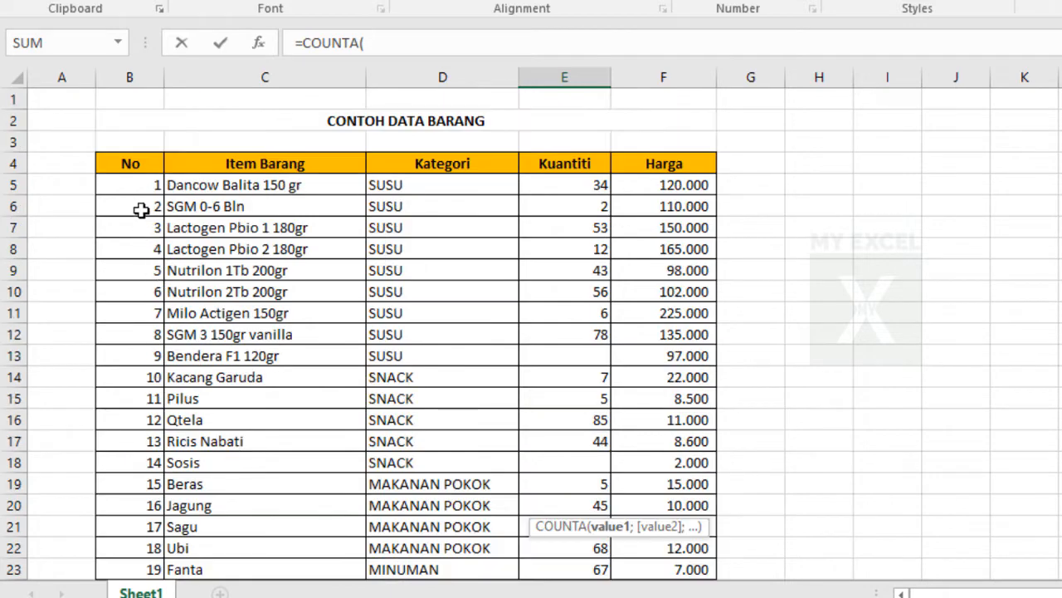
pyautogui.moveTo(139, 185); pyautogui.dragTo(140, 488)
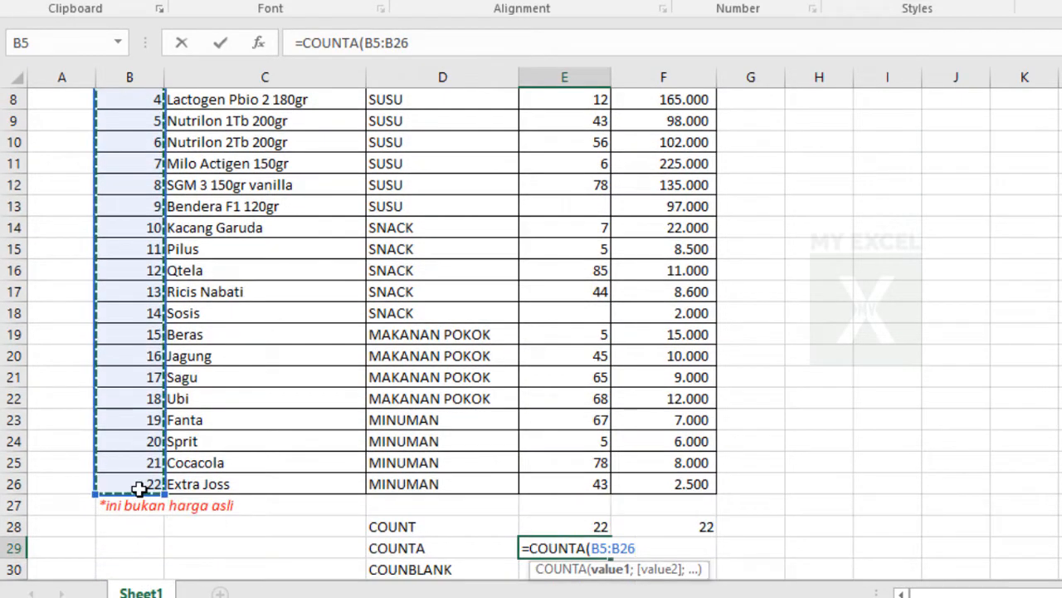
pyautogui.press('Return')
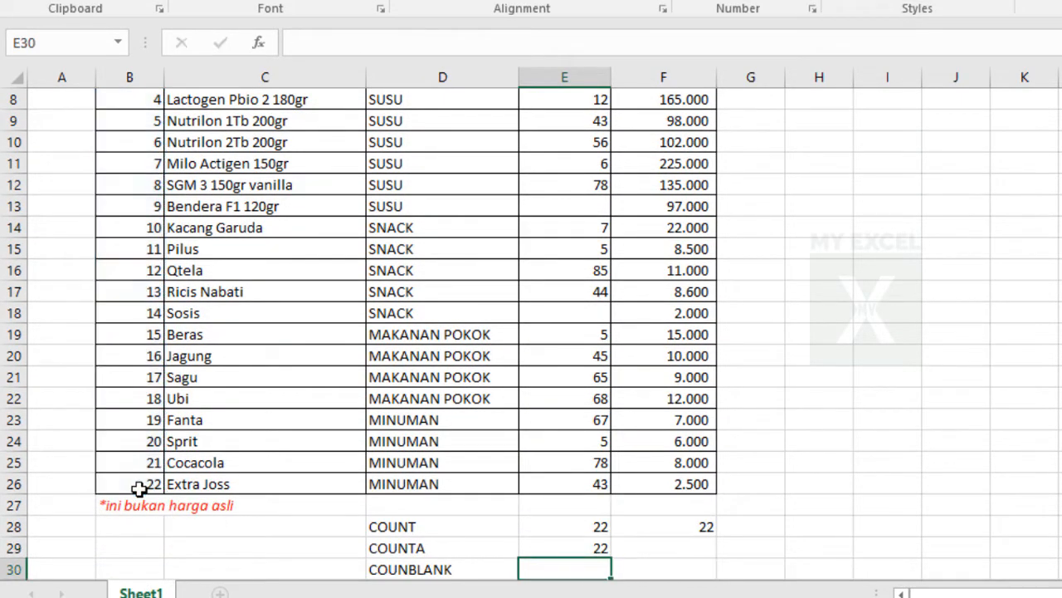
# Enter =COUNTA(B5:C26) in F29 to count the filled cells of the No and Item Barang columns together
pyautogui.click(697, 546)
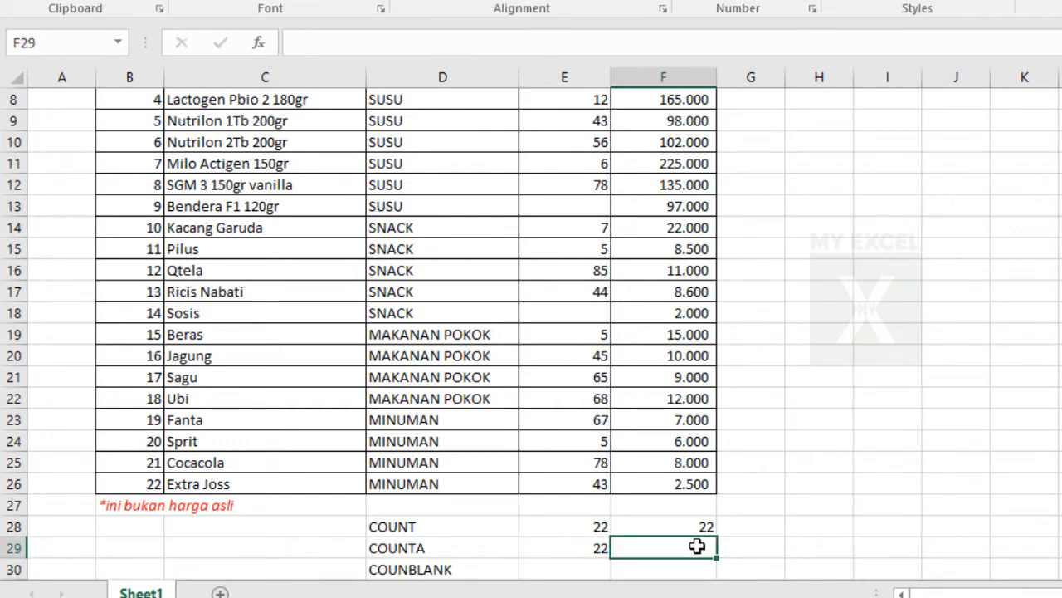
pyautogui.write('=COUNT')
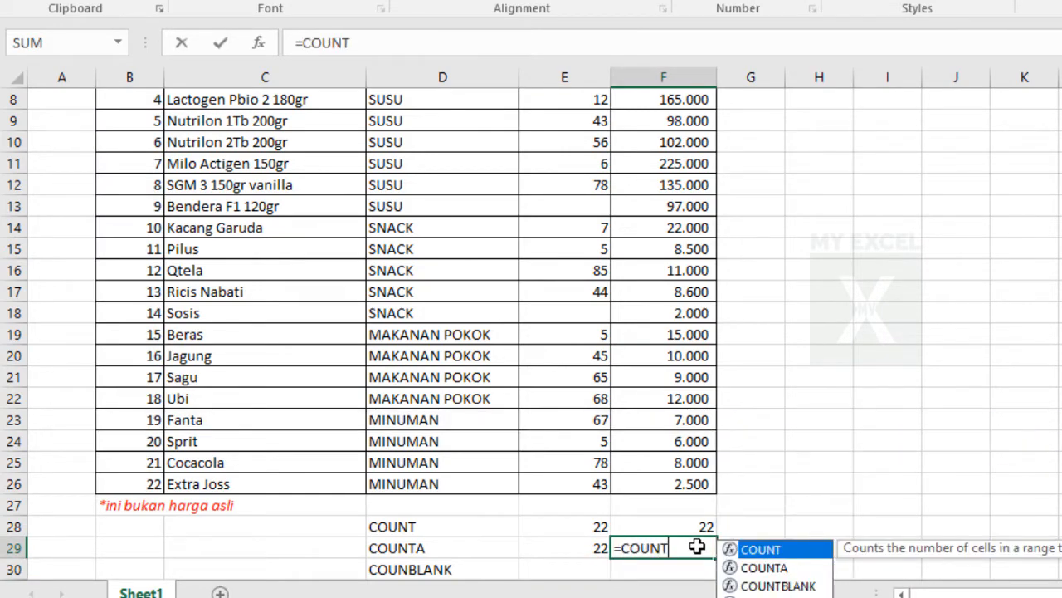
pyautogui.press('Down')
pyautogui.press('Tab')
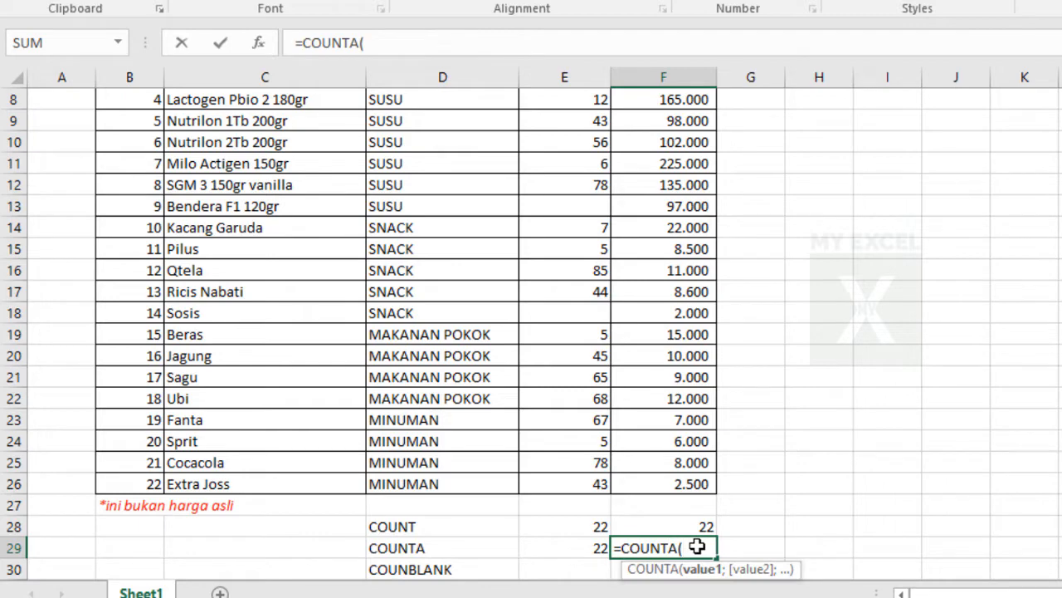
pyautogui.scroll(3, 257, 441)
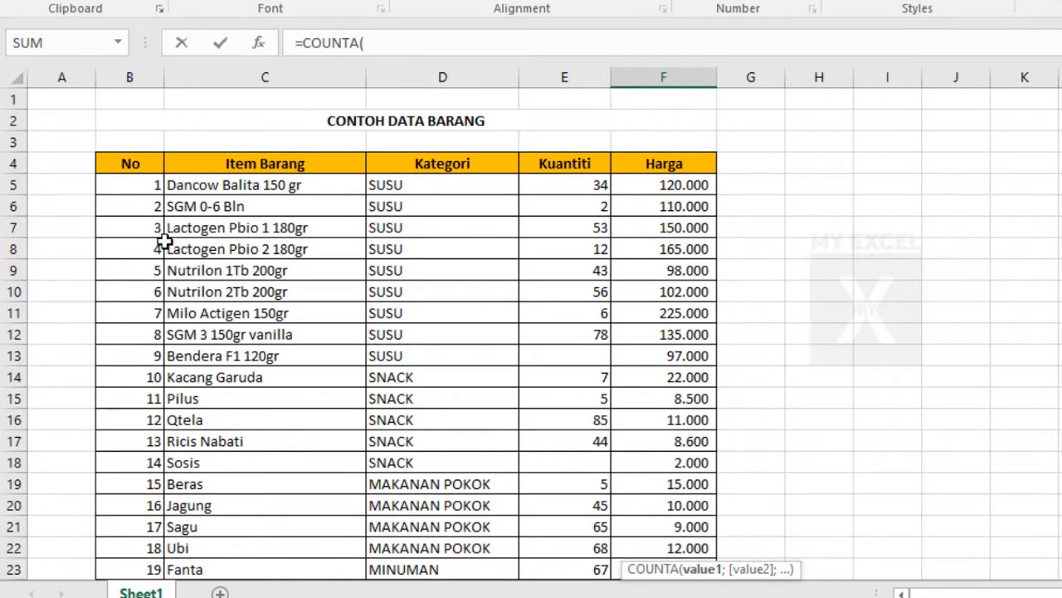
pyautogui.moveTo(132, 182); pyautogui.dragTo(313, 420)
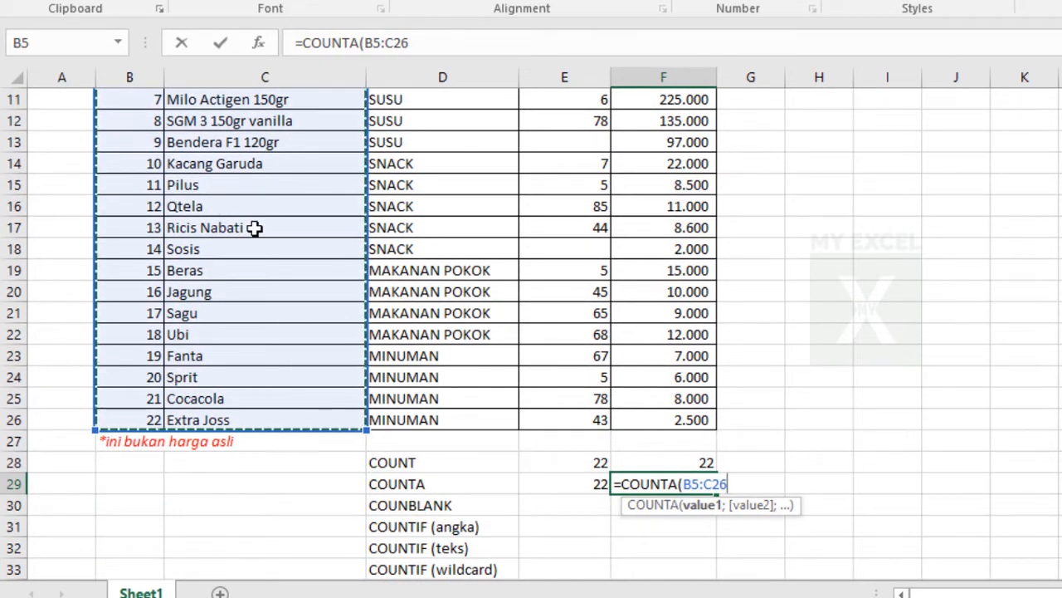
pyautogui.write(')')
pyautogui.press('Return')
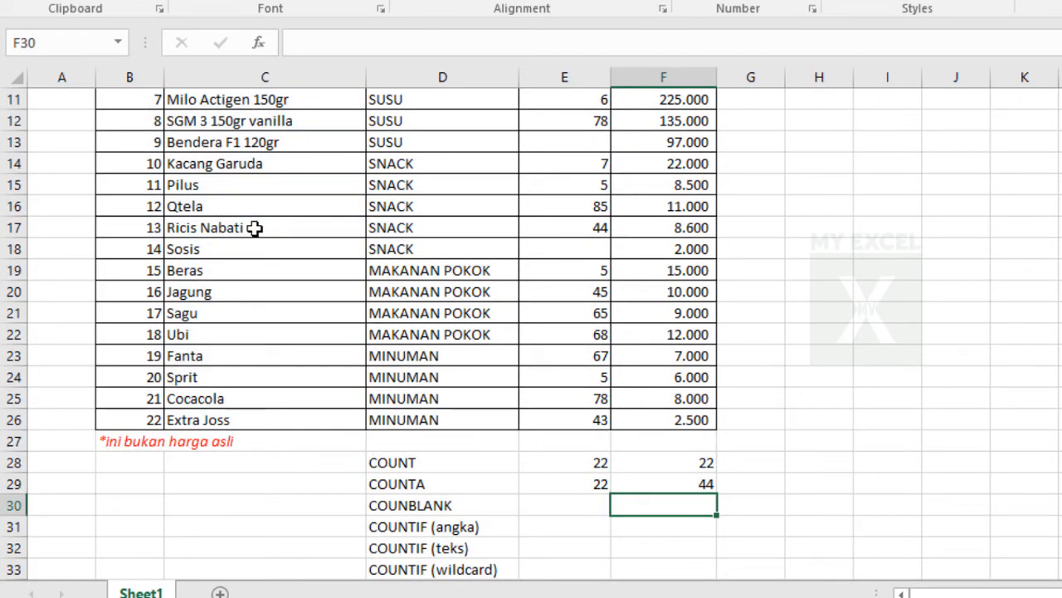
# Review the No and Item Barang entries from row 5 to row 26 against the COUNTA result in F29
pyautogui.scroll(4, 254, 227)
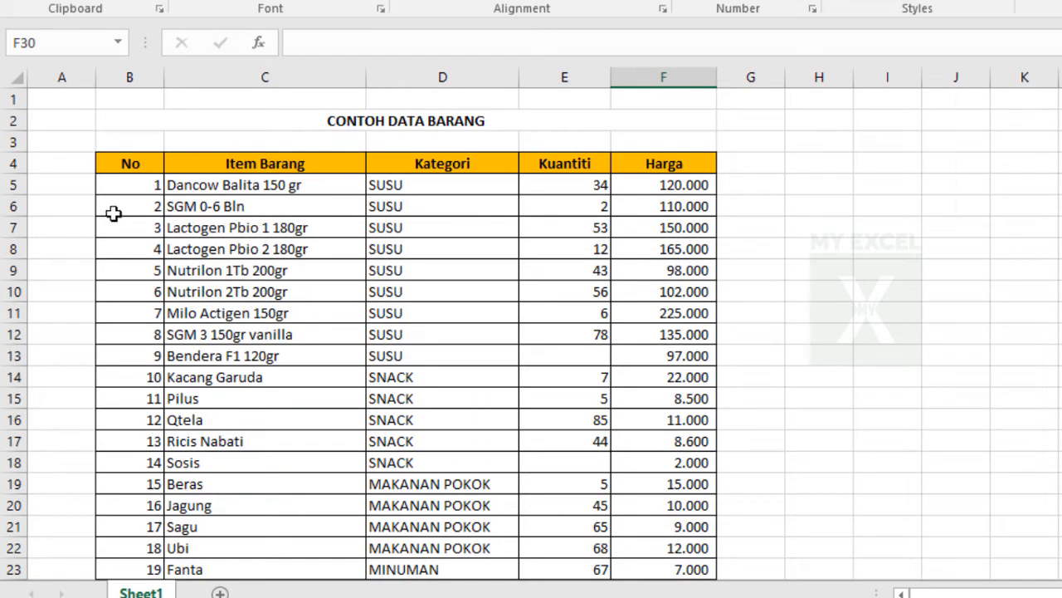
pyautogui.scroll(-1, 214, 340)
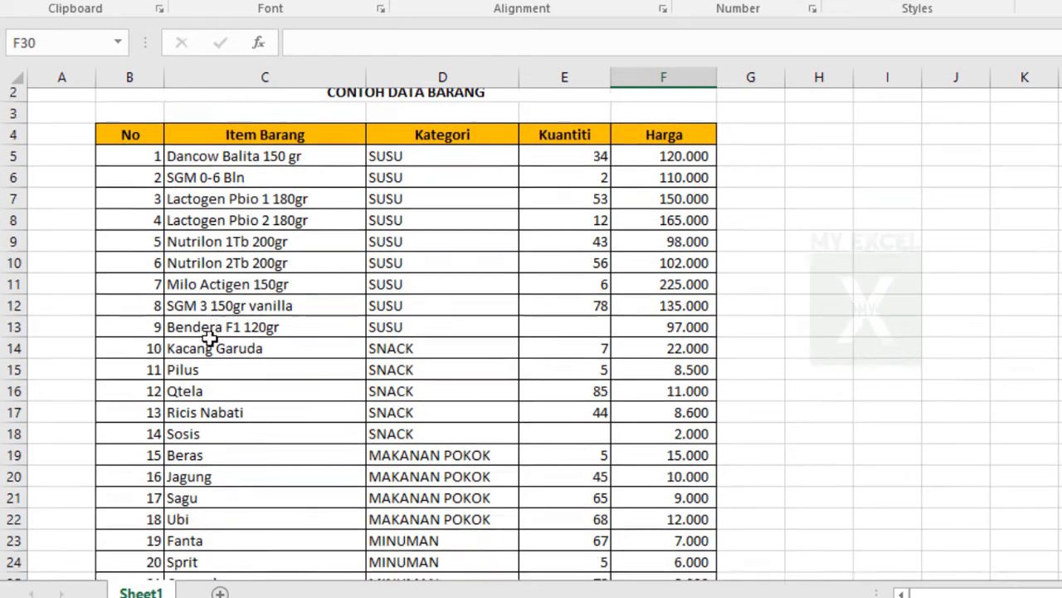
pyautogui.scroll(-1, 138, 376)
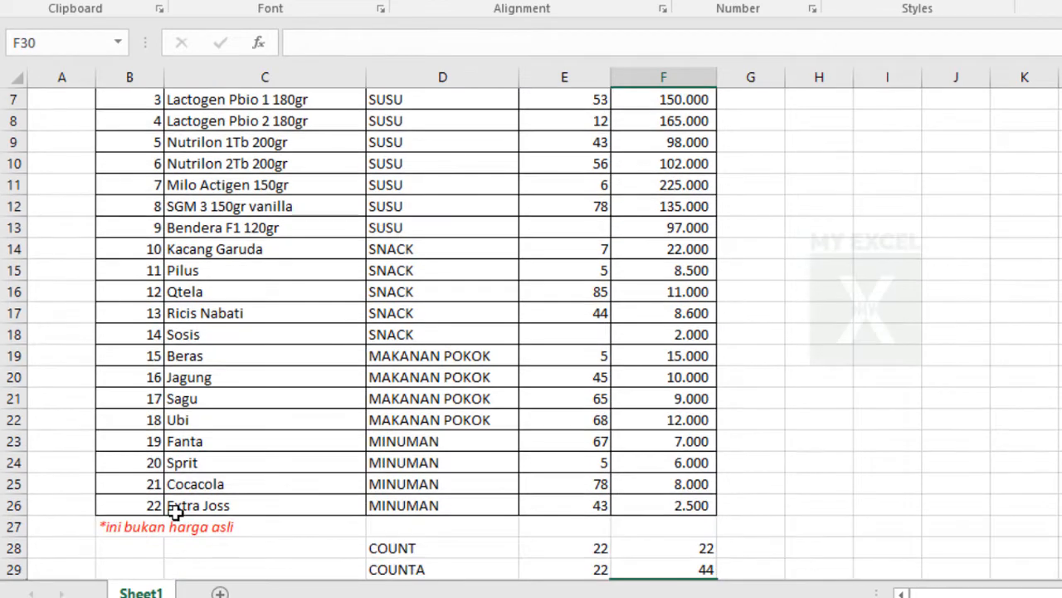
pyautogui.scroll(2, 183, 513)
pyautogui.scroll(-3, 231, 322)
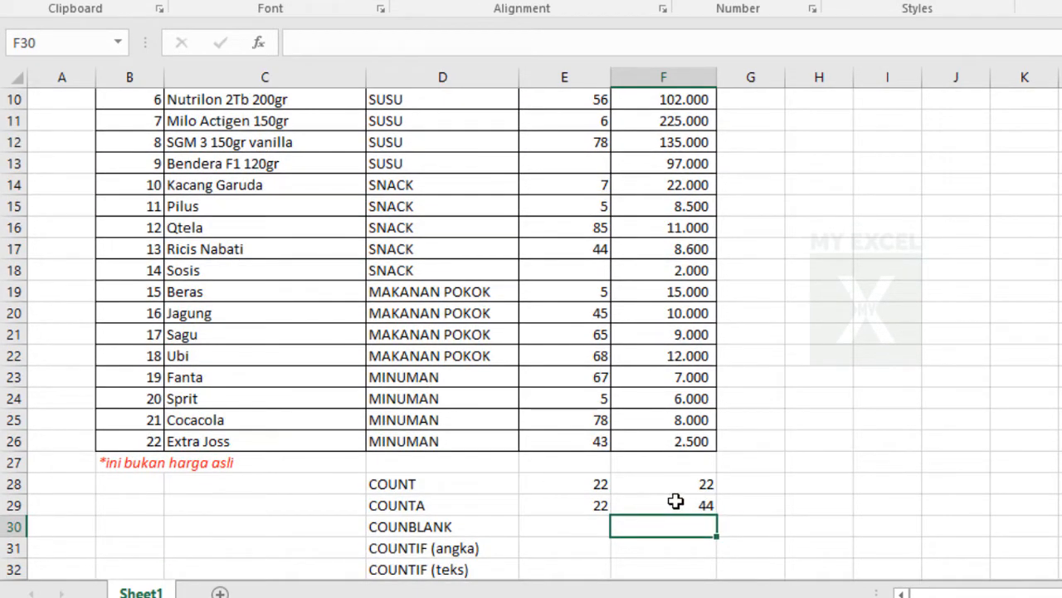
# Enter =COUNTBLANK(E5:E26) in E30 to count the empty cells of the Kuantiti column
pyautogui.click(573, 527)
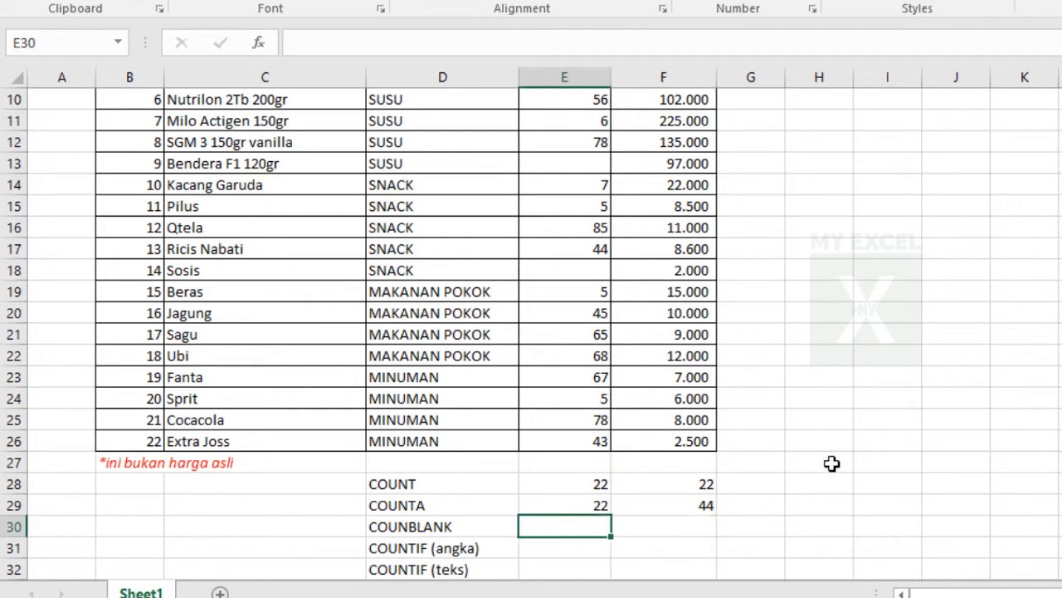
pyautogui.write('=COUNT(')
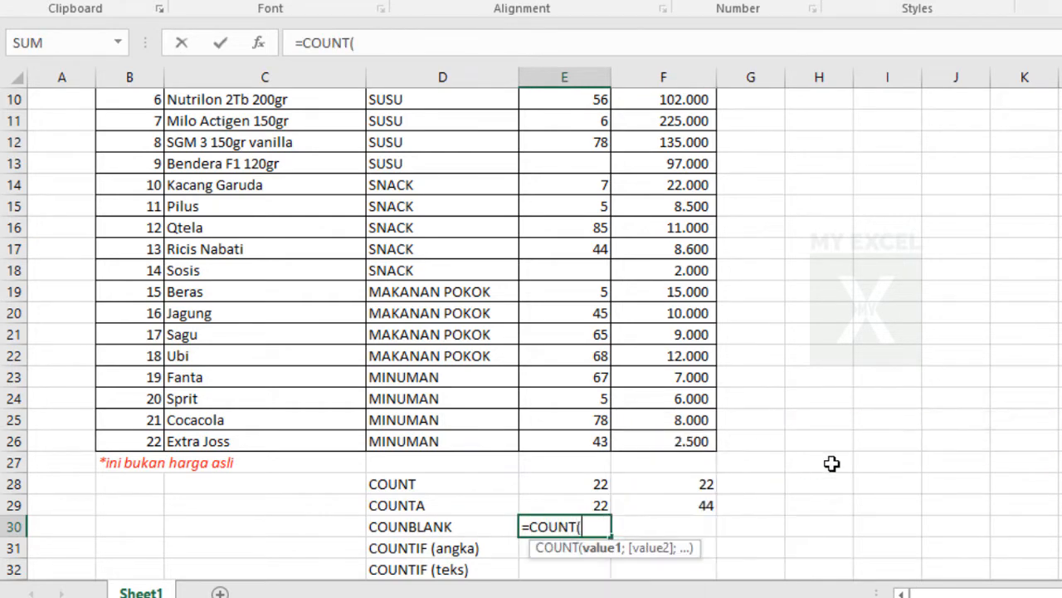
pyautogui.press('BackSpace')
pyautogui.write('BLANK(')
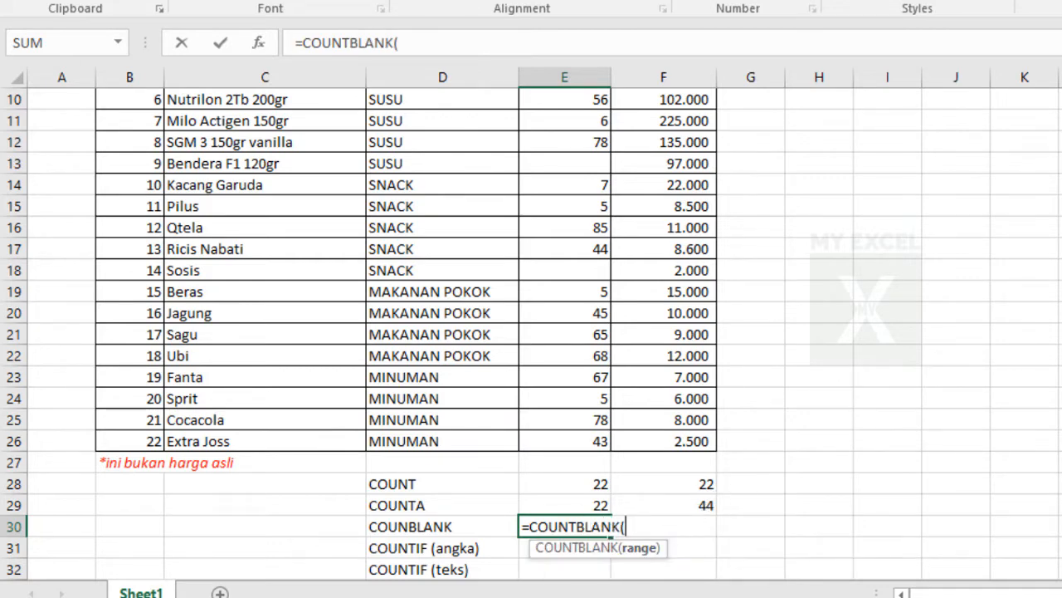
pyautogui.scroll(3, 587, 264)
pyautogui.click(579, 189)
pyautogui.scroll(-5, 593, 249)
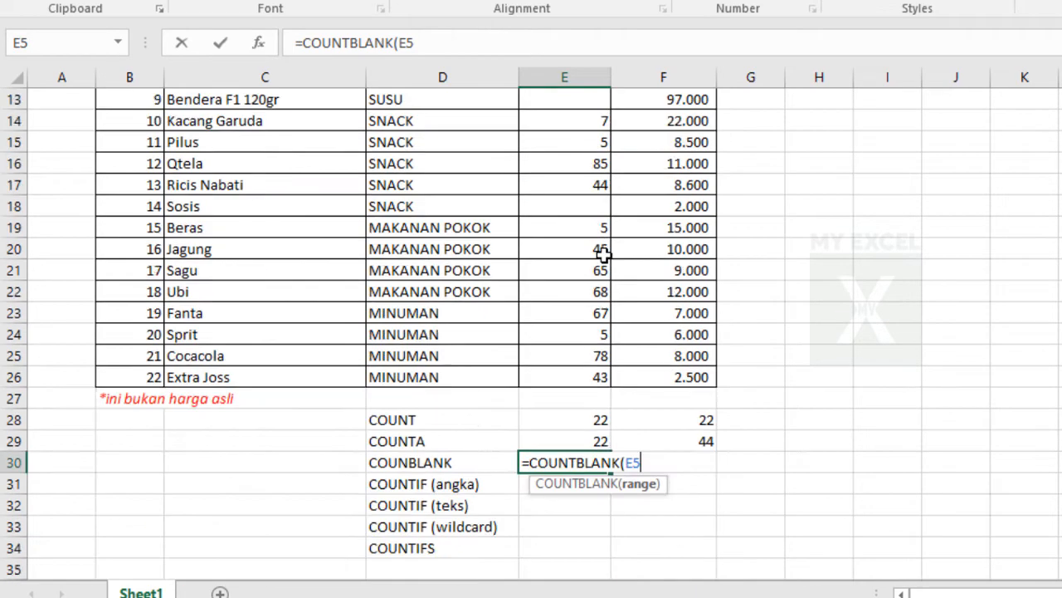
pyautogui.keyDown('shift'); pyautogui.click(592, 311); pyautogui.keyUp('shift')
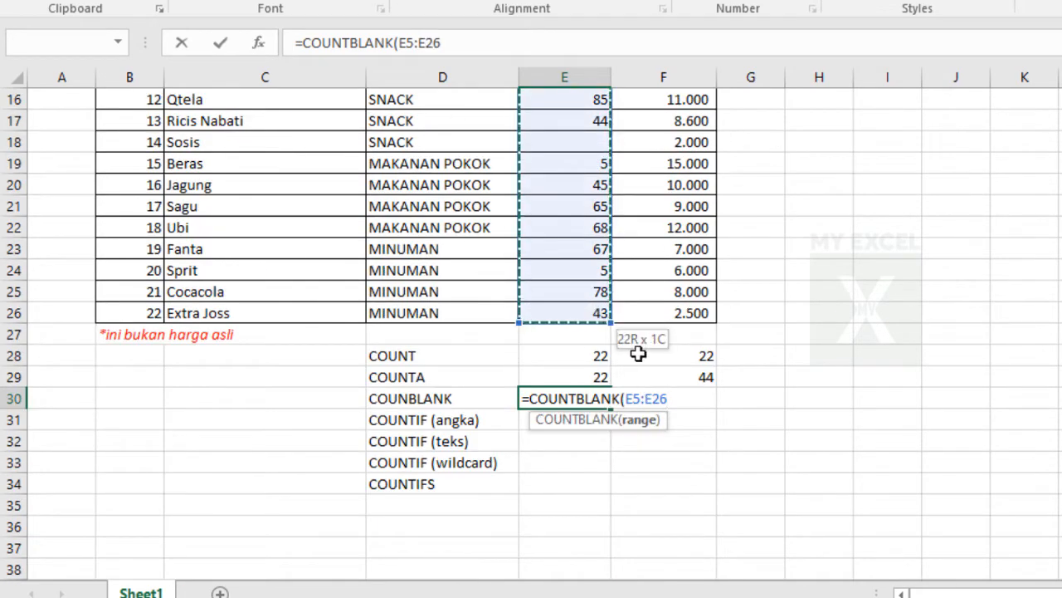
pyautogui.scroll(2, 576, 160)
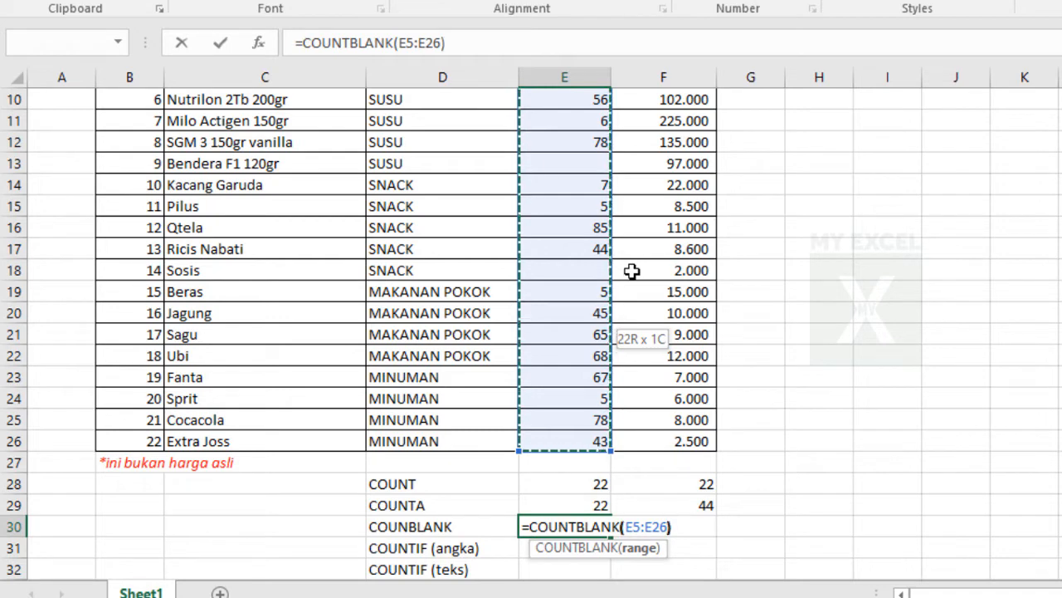
pyautogui.press('Return')
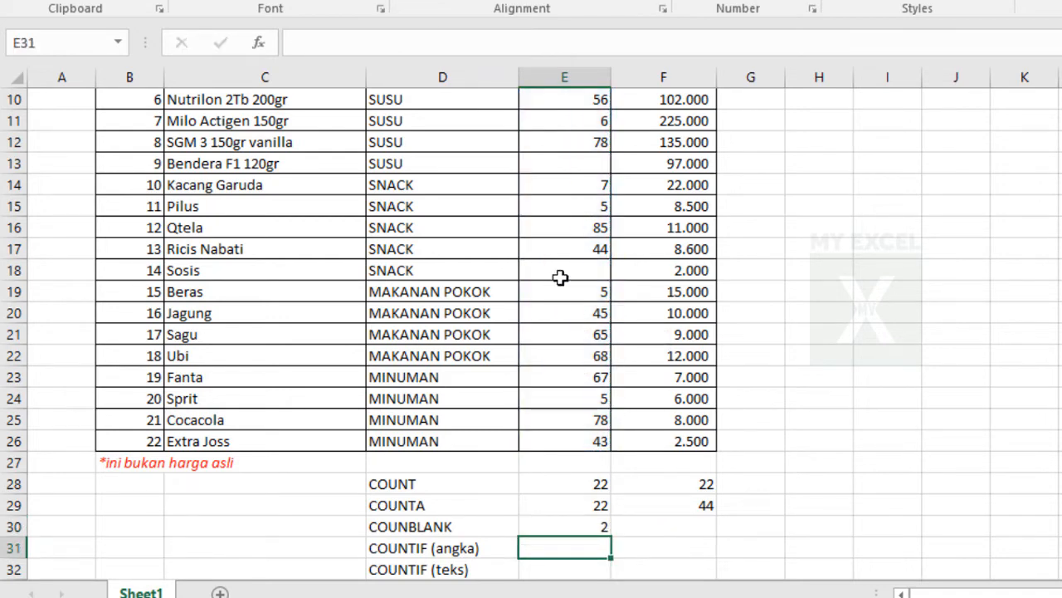
# Highlight the empty Kuantiti cells E13 and E18 with an orange fill
pyautogui.press('Up')
pyautogui.press('Up')
pyautogui.click(560, 277)
pyautogui.scroll(1, 562, 249)
pyautogui.click(569, 227)
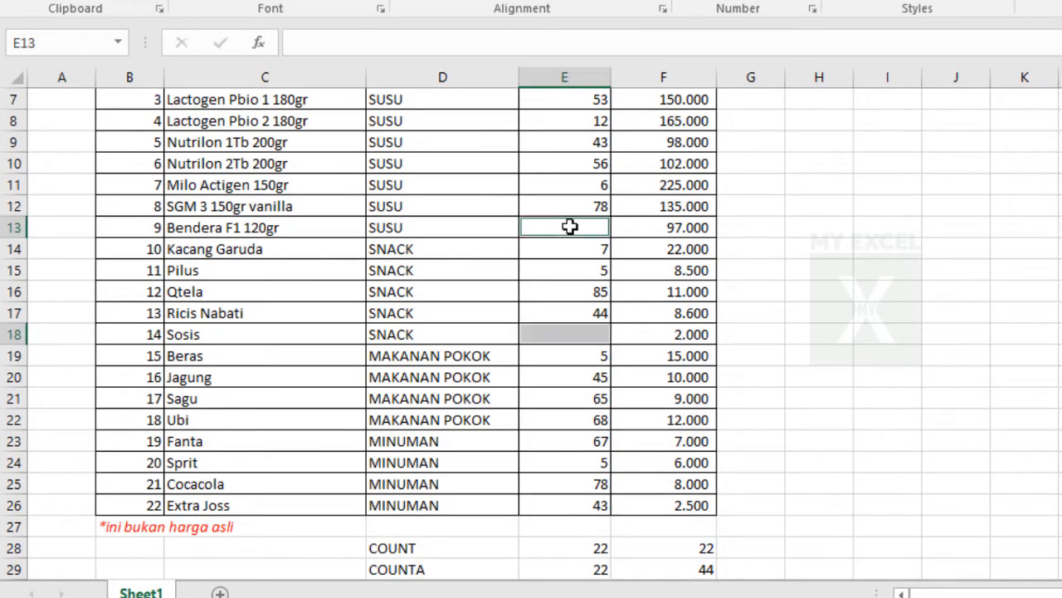
pyautogui.click(899, 268)
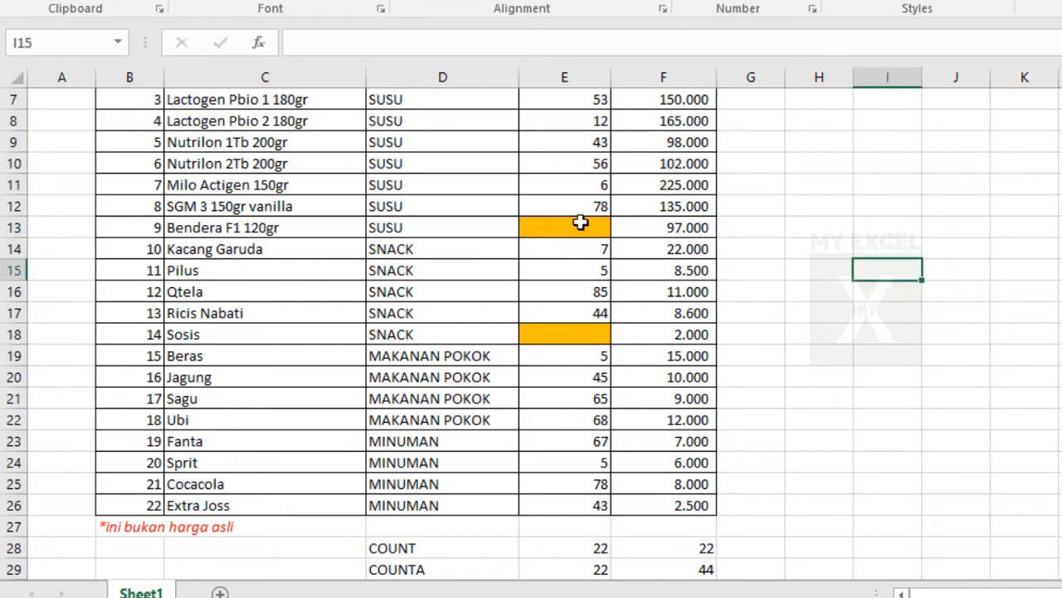
# Enter =COUNTIF(E5:E26;"5") in E31, beside the COUNTIF (angka) label, to count the Kuantiti cells equal to 5
pyautogui.scroll(-2, 588, 300)
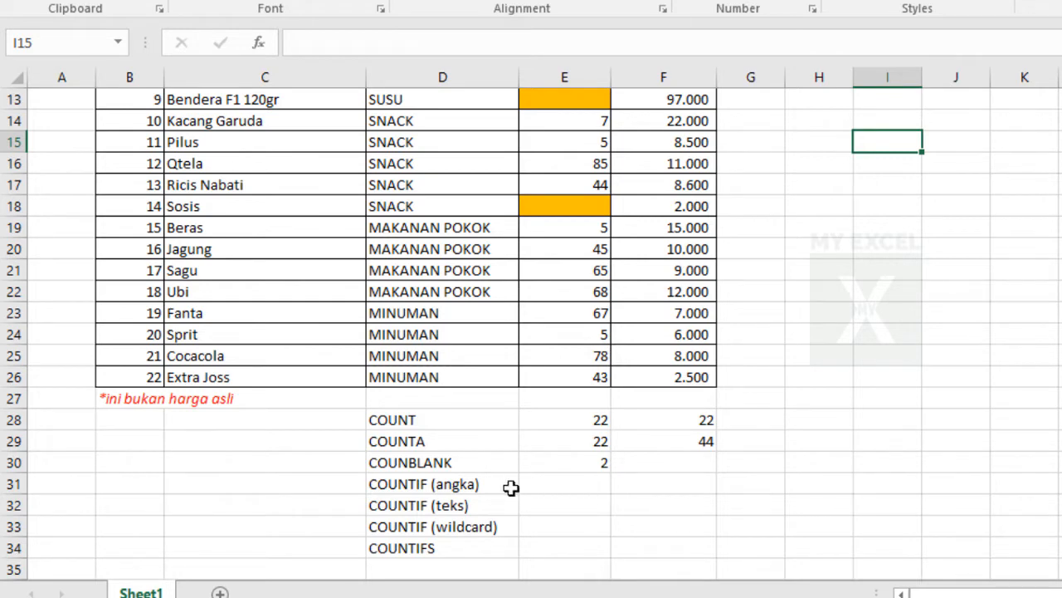
pyautogui.click(583, 488)
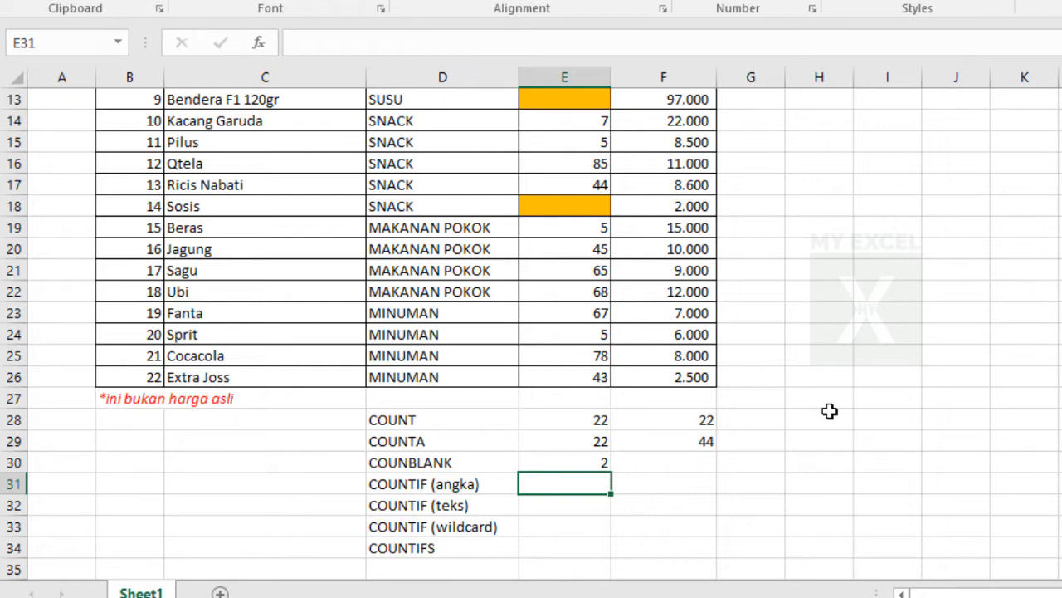
pyautogui.write('=CUN')
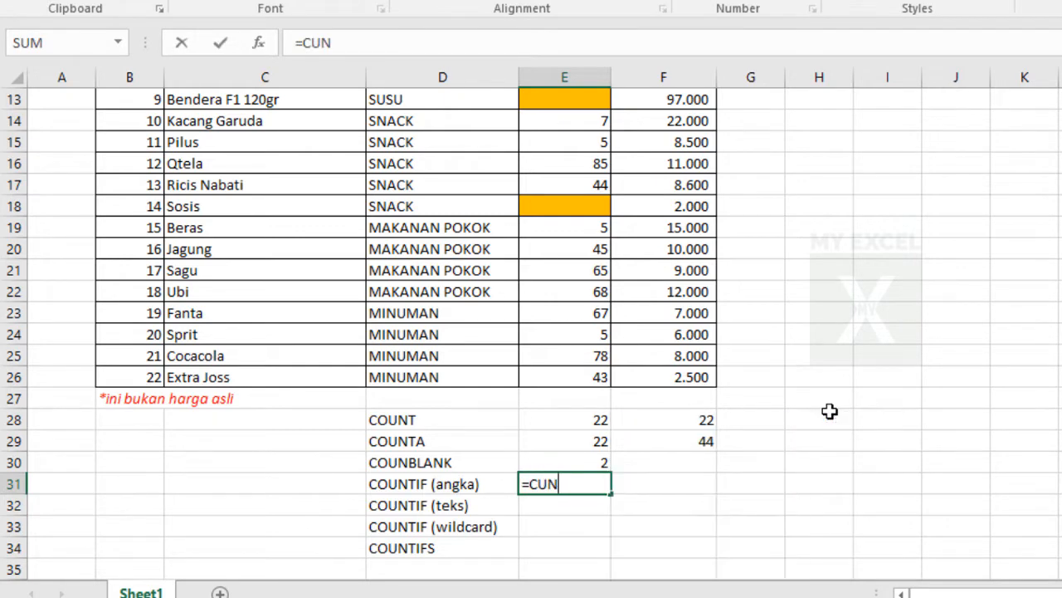
pyautogui.press('BackSpace')
pyautogui.press('BackSpace')
pyautogui.write('OU')
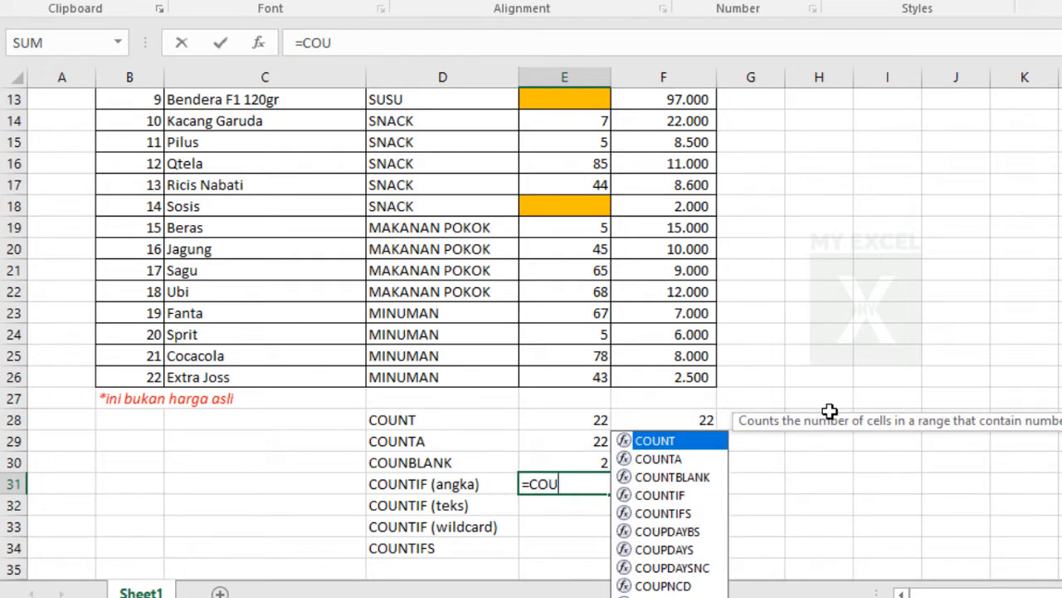
pyautogui.press('Tab')
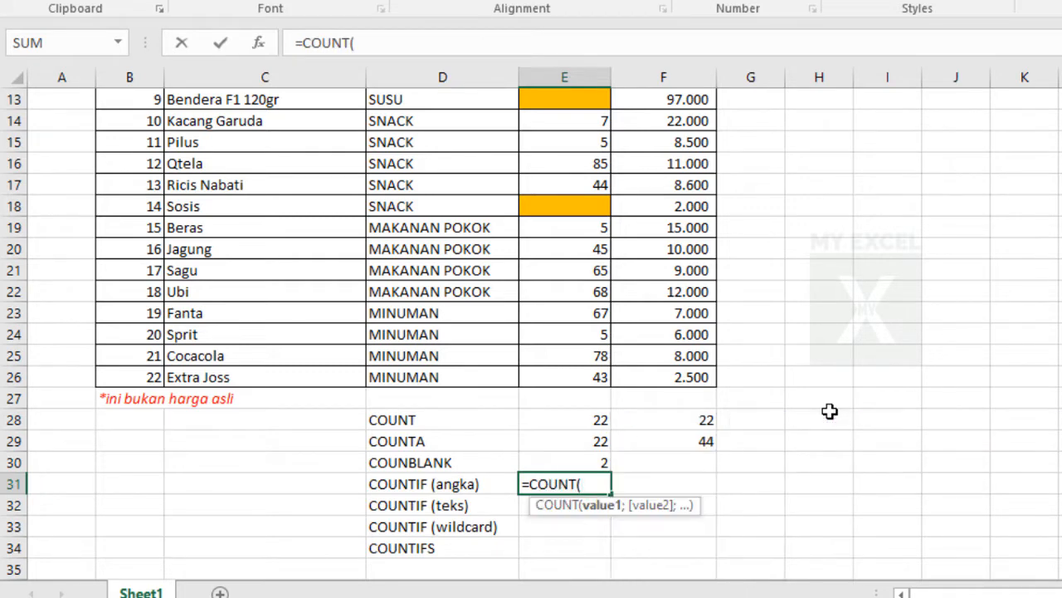
pyautogui.press('BackSpace')
pyautogui.write('IF')
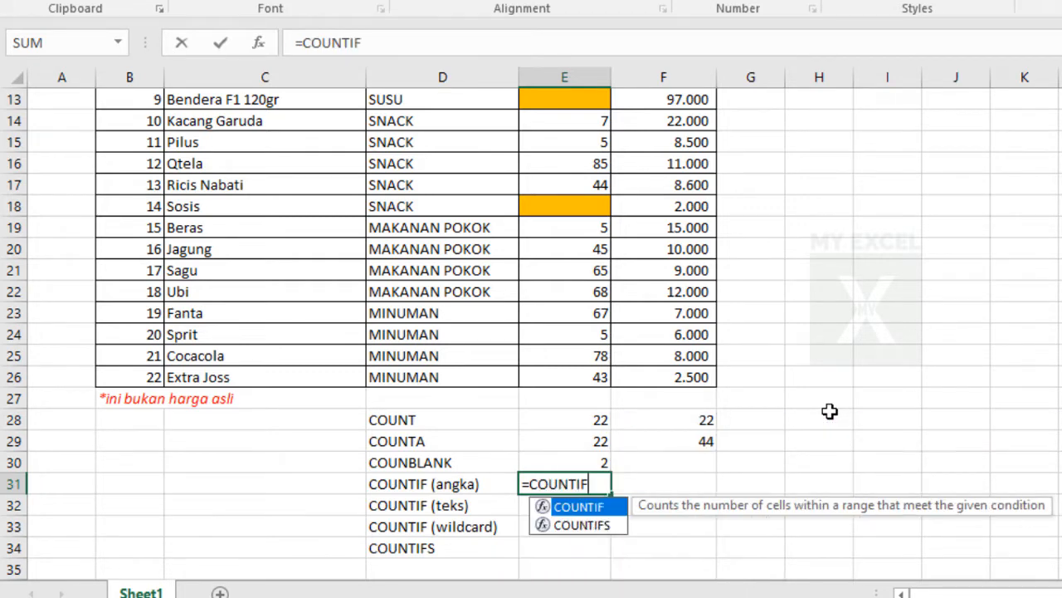
pyautogui.press('Tab')
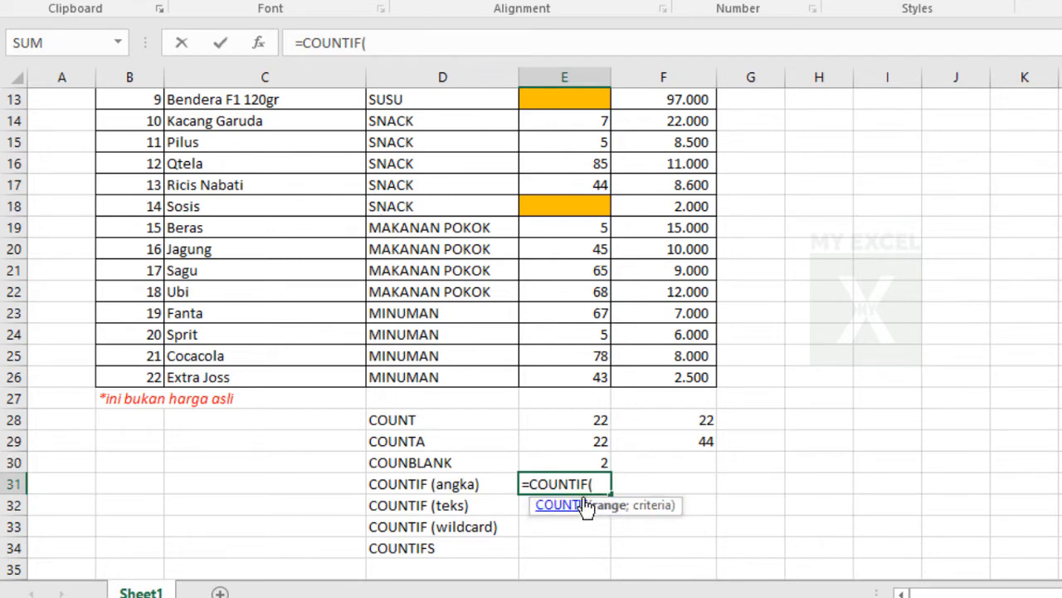
pyautogui.scroll(4, 572, 449)
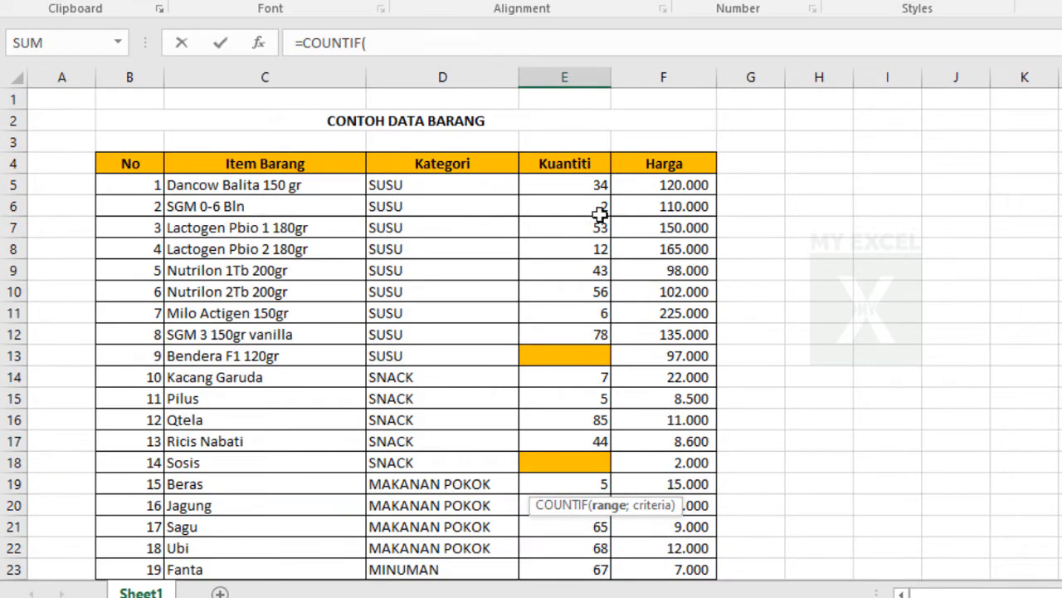
pyautogui.moveTo(575, 185); pyautogui.dragTo(611, 549)
pyautogui.scroll(-3, 849, 375)
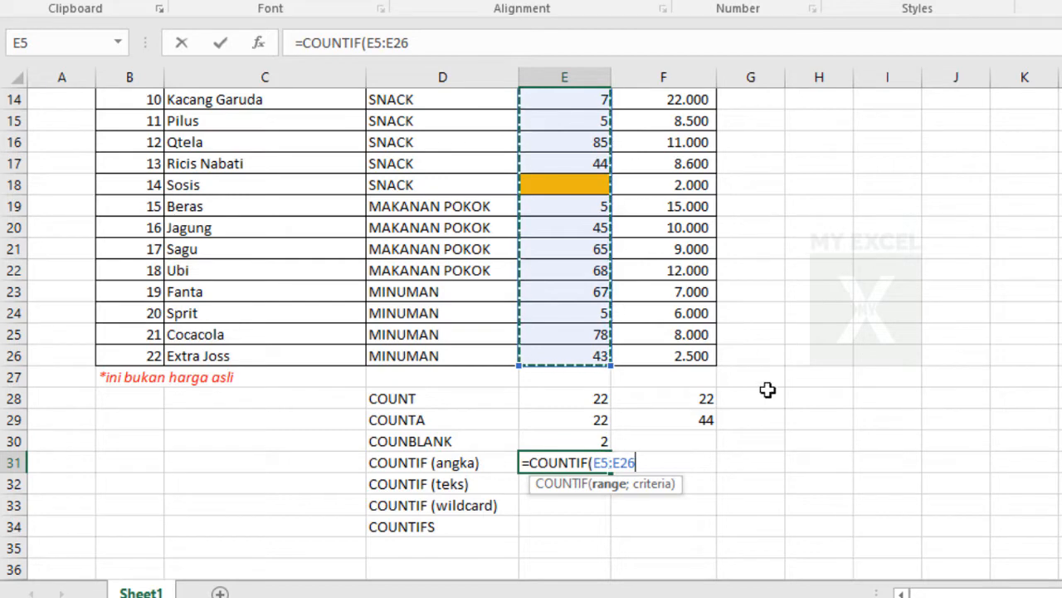
pyautogui.write(';')
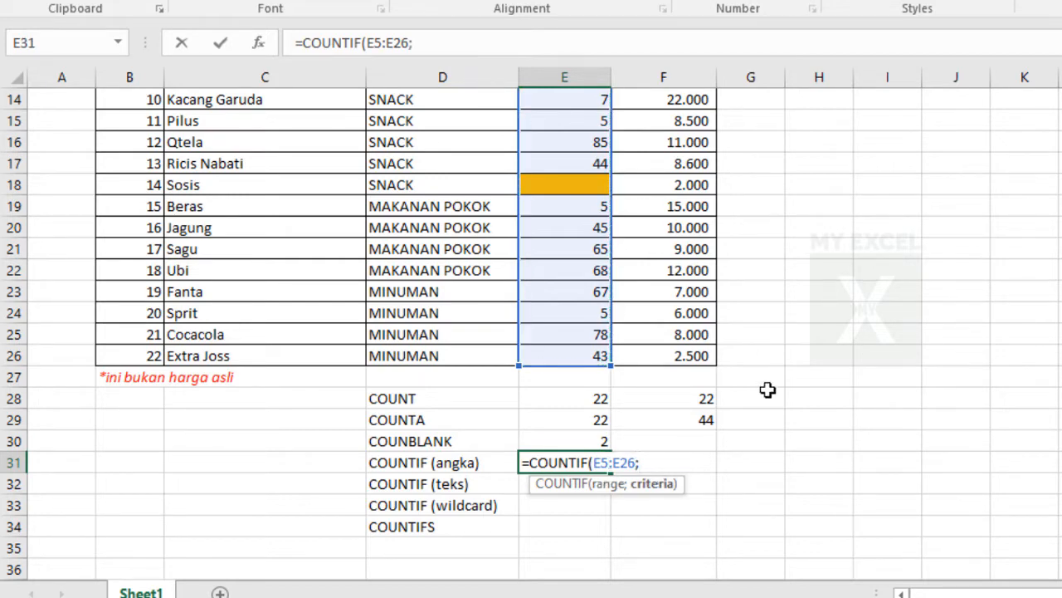
pyautogui.write('"5")')
pyautogui.press('Return')
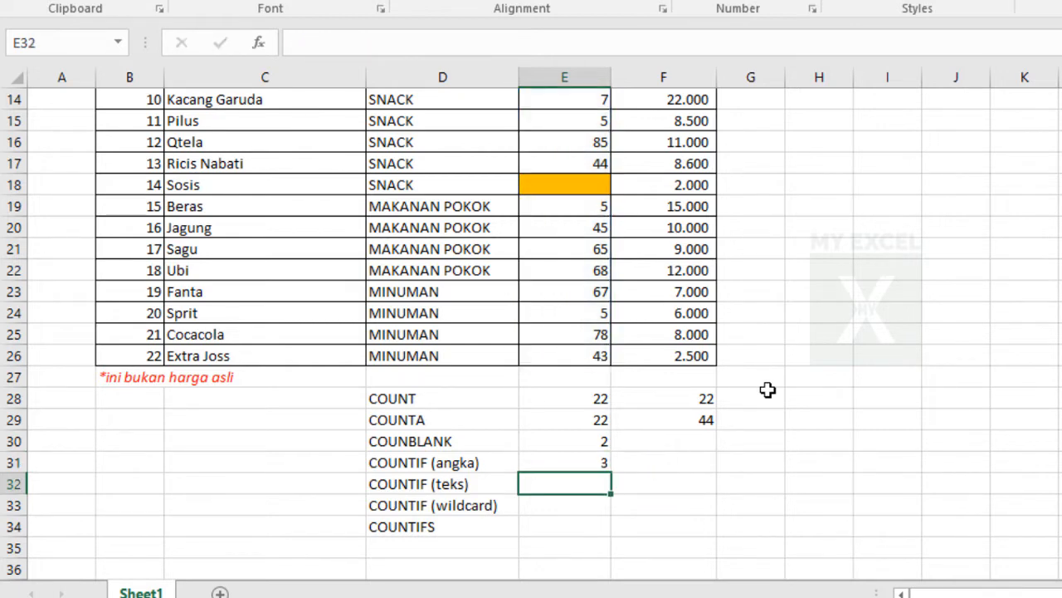
# Highlight the Kuantiti cells containing 5 (E15, E19 and E24) with a light green fill
pyautogui.click(549, 462)
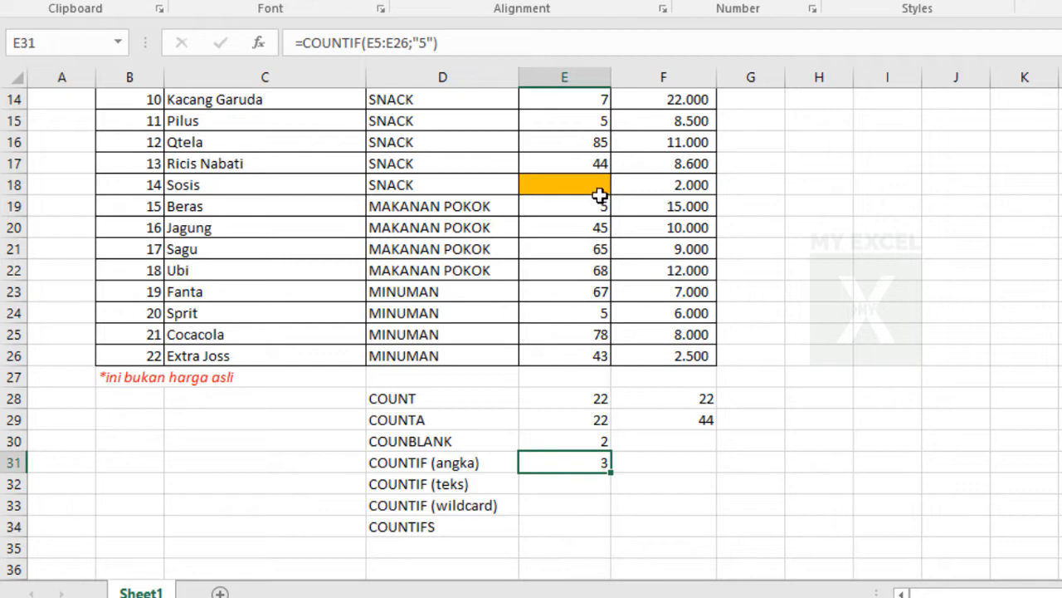
pyautogui.click(577, 213)
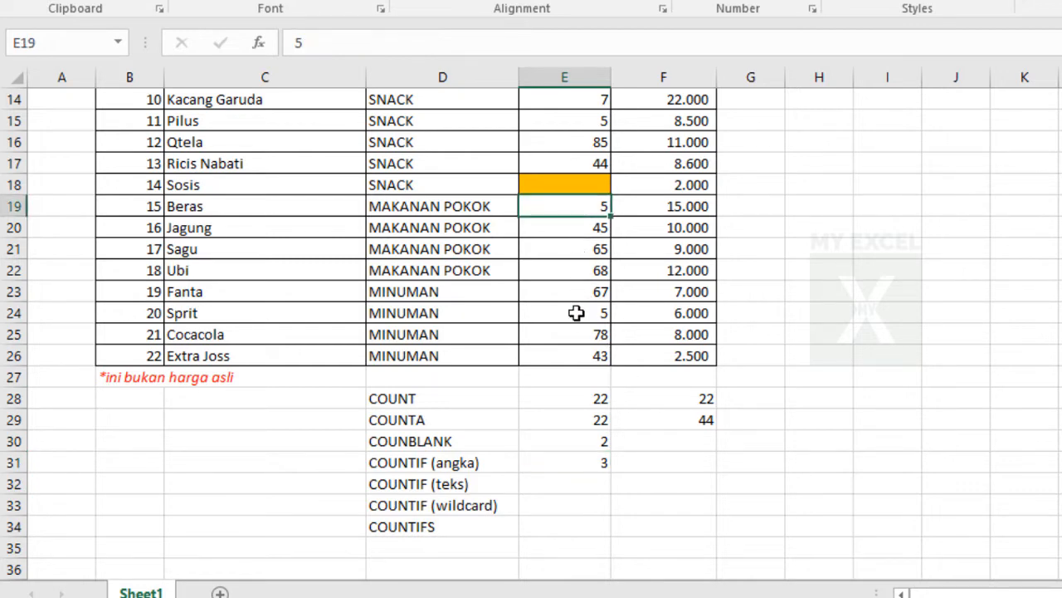
pyautogui.keyDown('ctrl'); pyautogui.click(577, 313); pyautogui.keyUp('ctrl')
pyautogui.scroll(4, 577, 313)
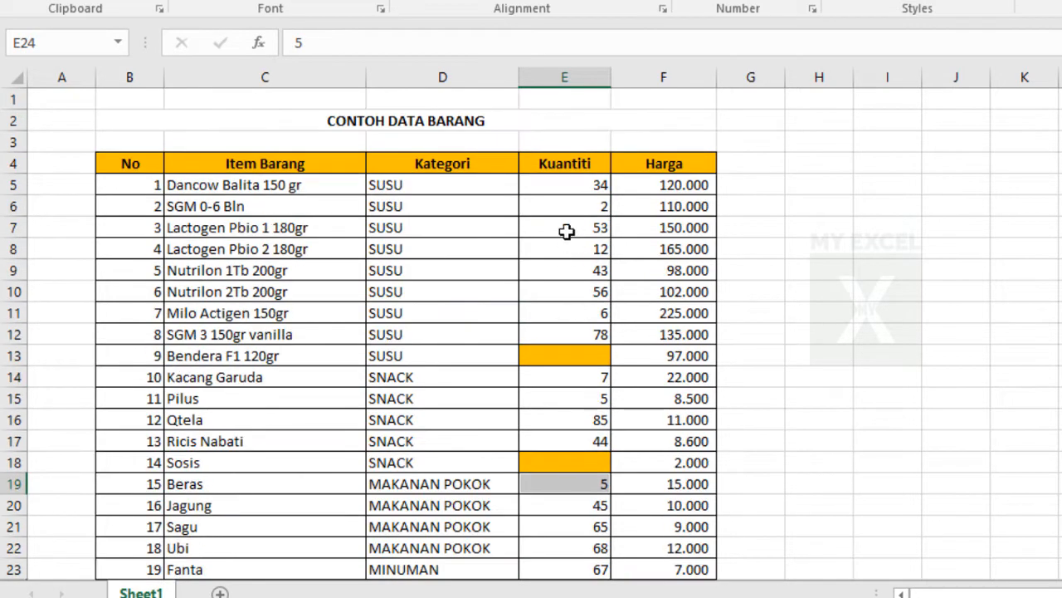
pyautogui.keyDown('ctrl'); pyautogui.click(576, 399); pyautogui.keyUp('ctrl')
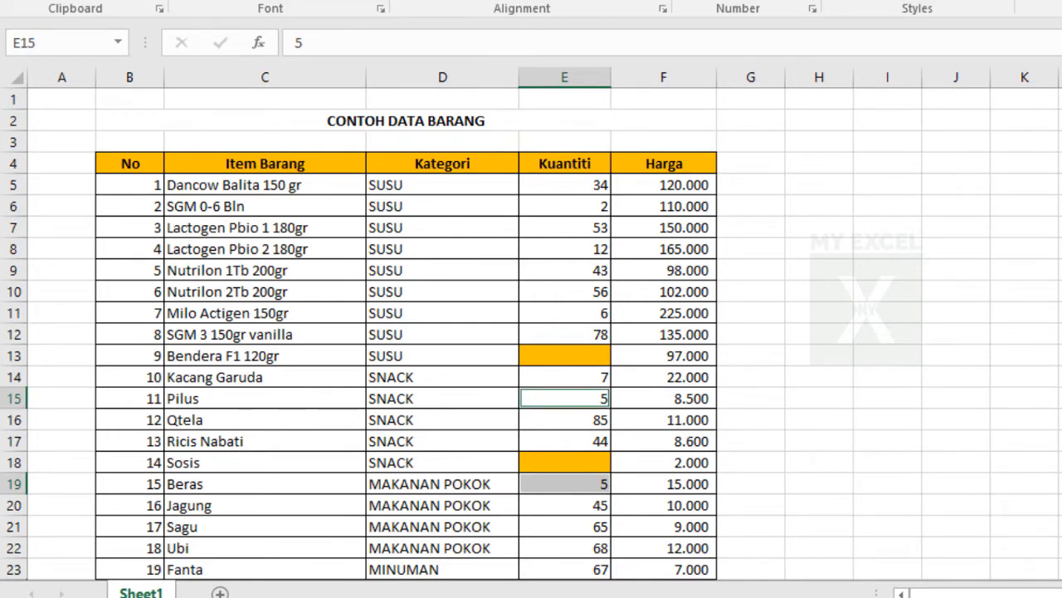
pyautogui.click(341, 1)
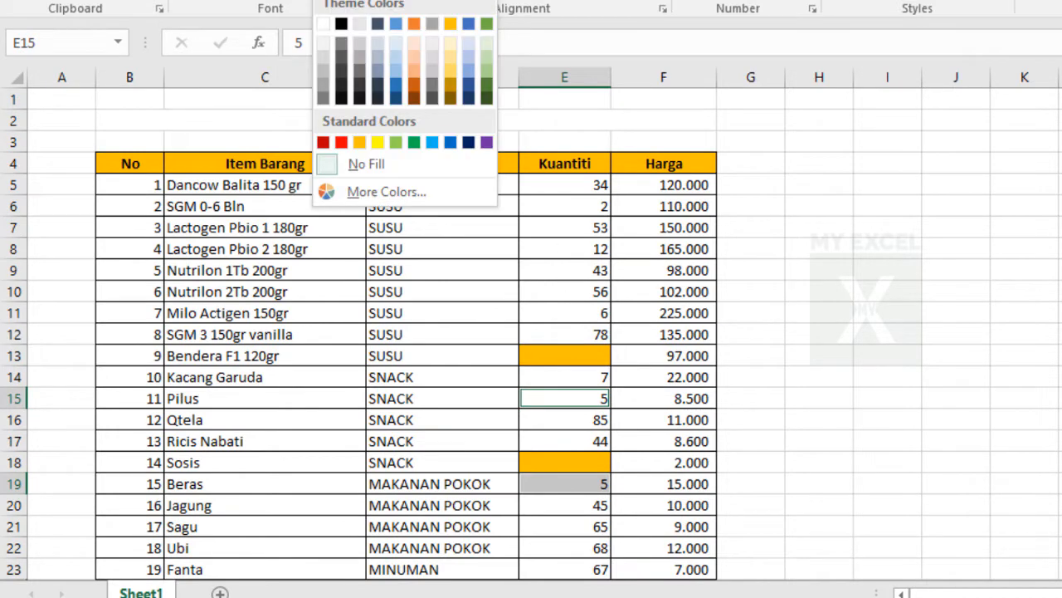
pyautogui.click(395, 143)
pyautogui.scroll(-3, 755, 246)
pyautogui.click(771, 271)
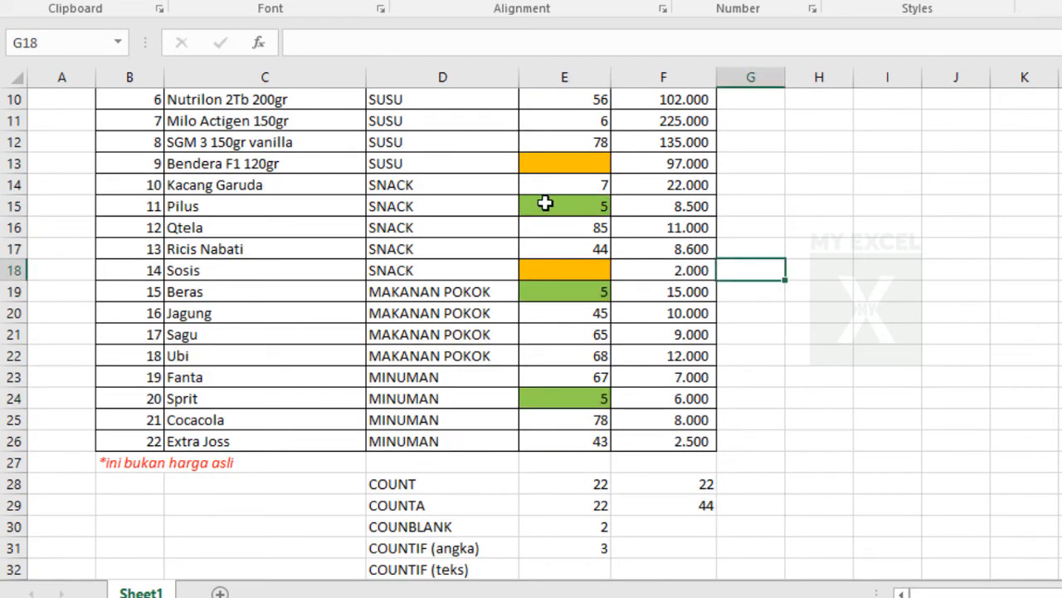
# Check the green Kuantiti cells against the COUNTIF result in E31 and inspect the criterion in its formula
pyautogui.click(544, 203)
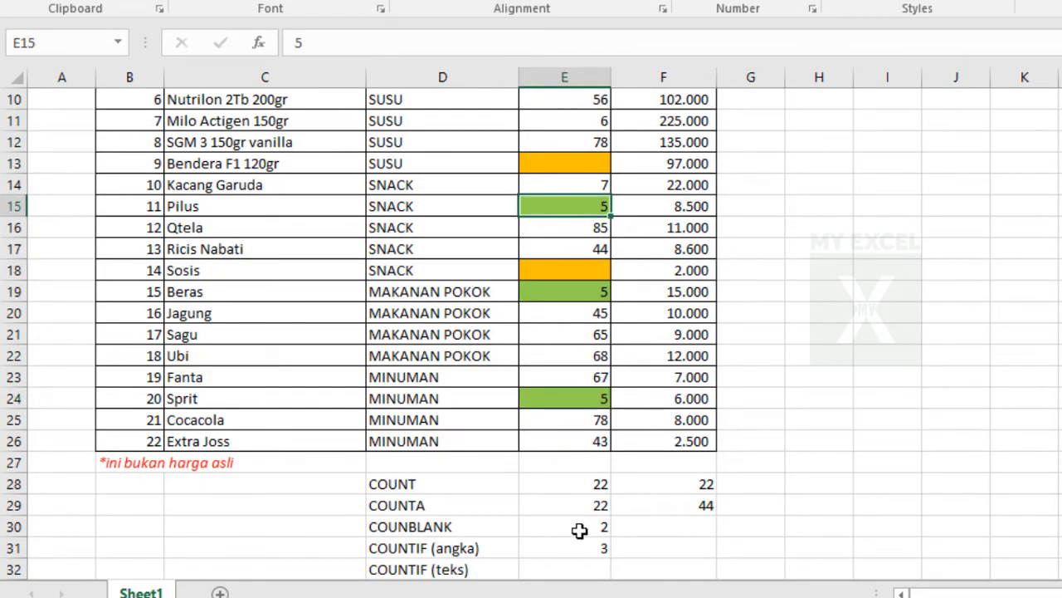
pyautogui.scroll(3, 573, 463)
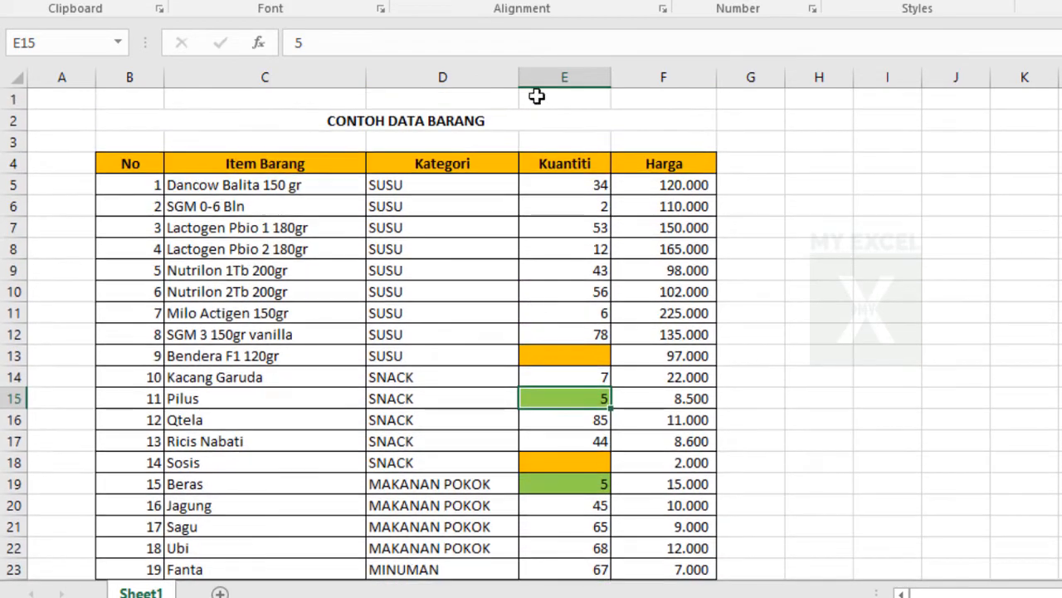
pyautogui.scroll(-4, 572, 410)
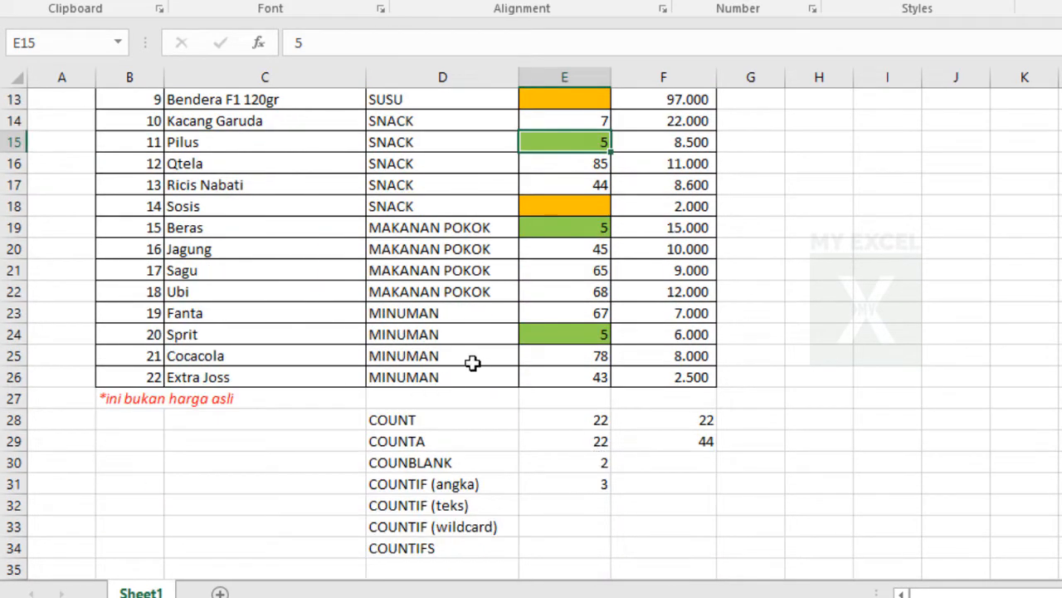
pyautogui.click(588, 487)
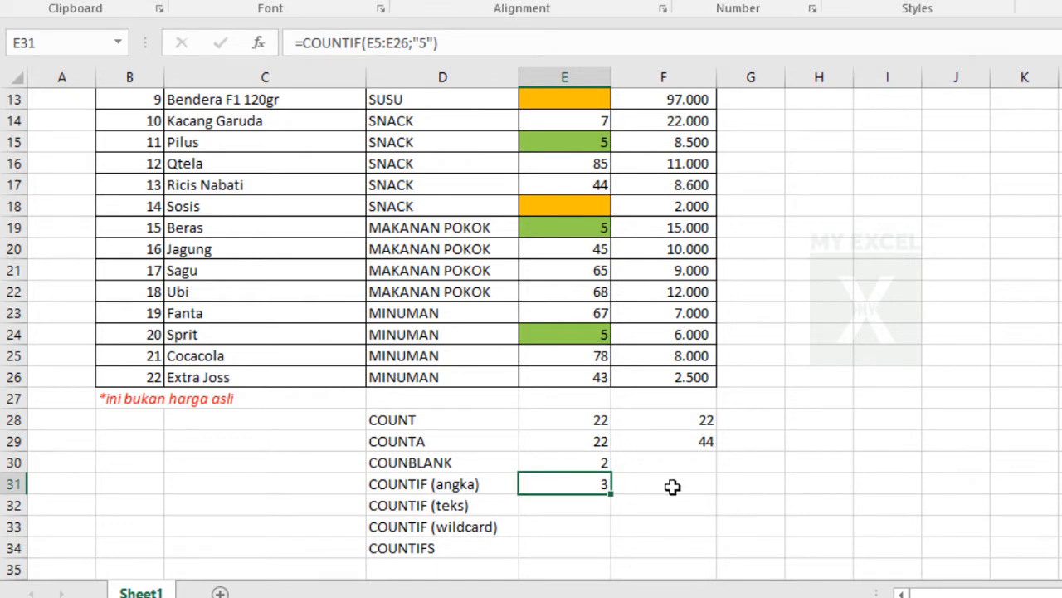
pyautogui.doubleClick(576, 484)
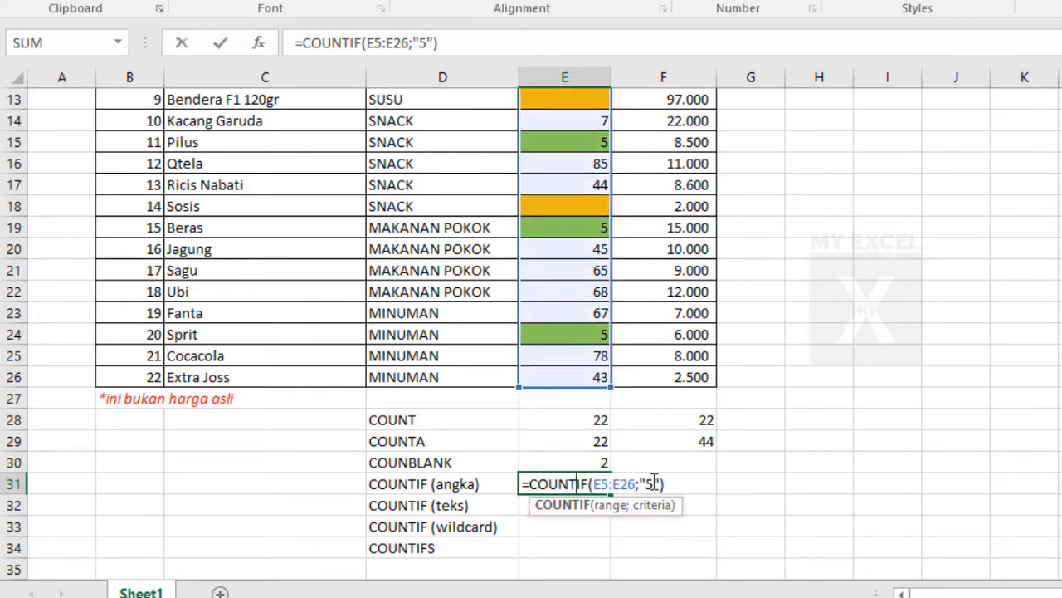
pyautogui.click(649, 484)
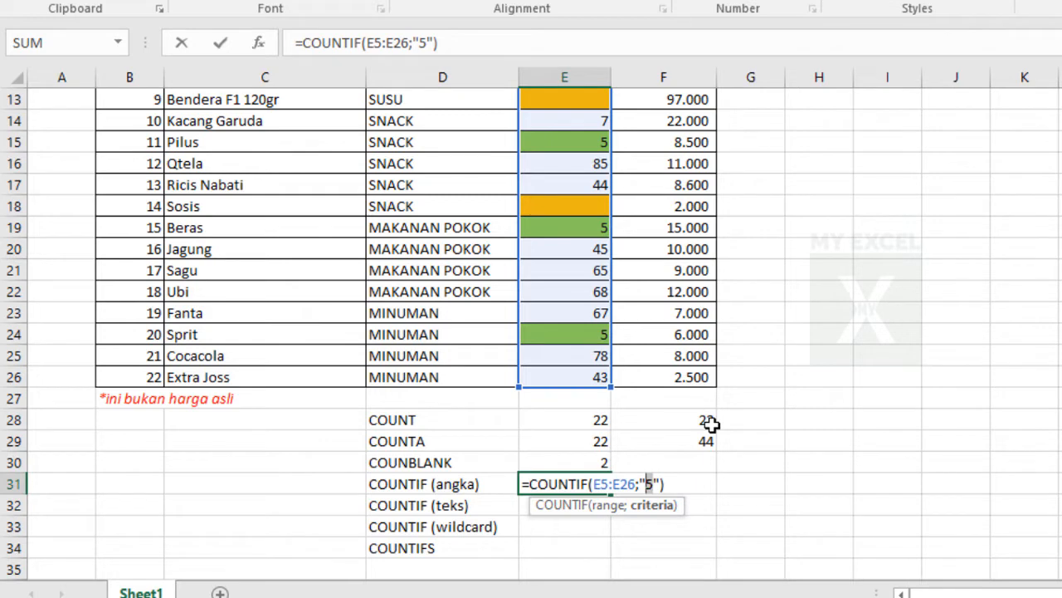
pyautogui.press('Return')
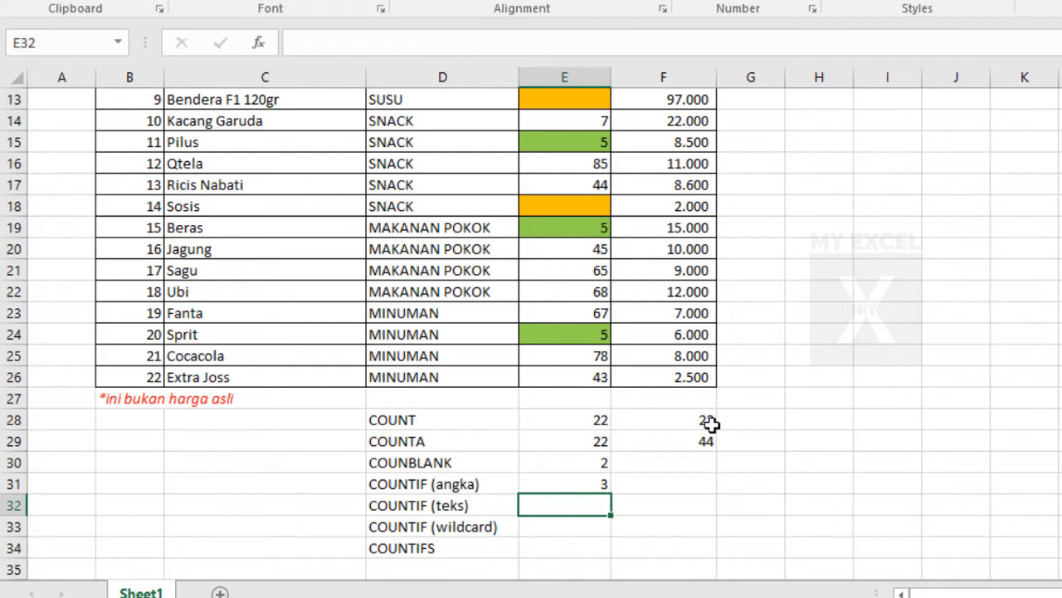
# Begin a second COUNTIF formula in F31 with the Kuantiti cells E5:E26 as its range
pyautogui.click(702, 484)
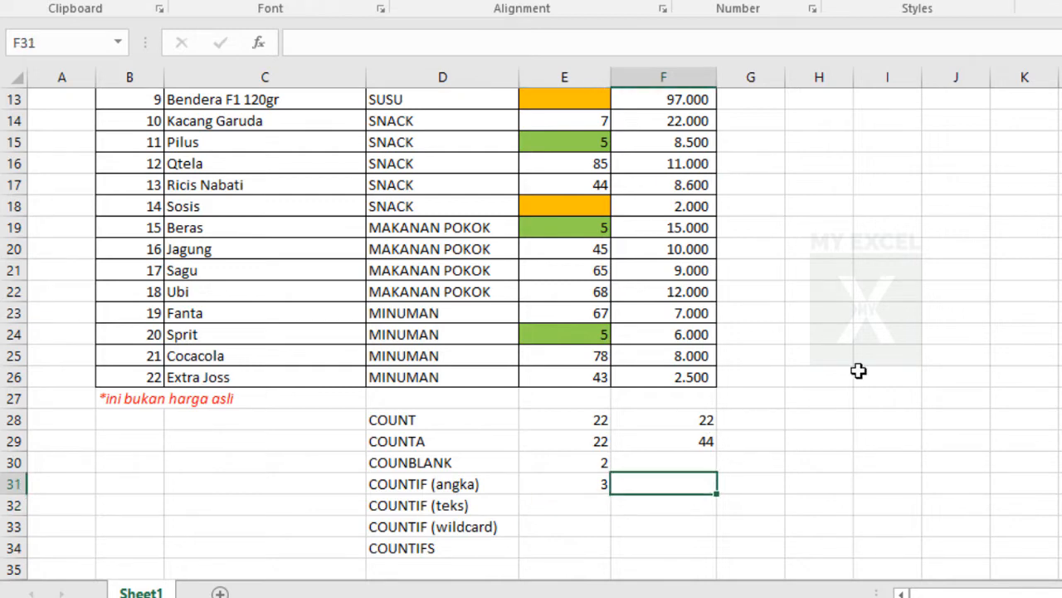
pyautogui.write('=COUNT')
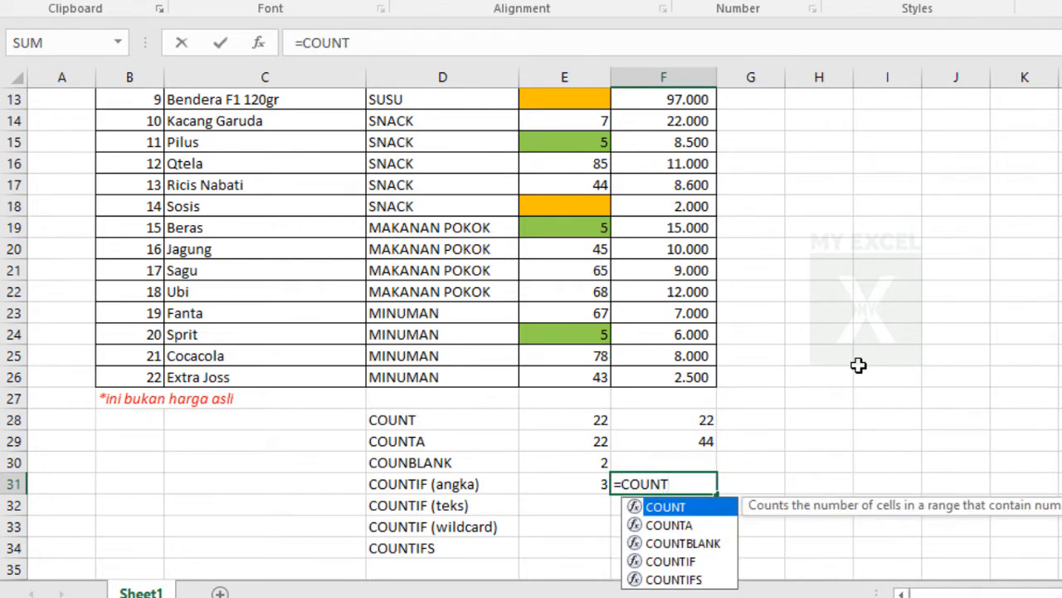
pyautogui.press('Left')
pyautogui.press('Left')
pyautogui.press('Right')
pyautogui.press('Right')
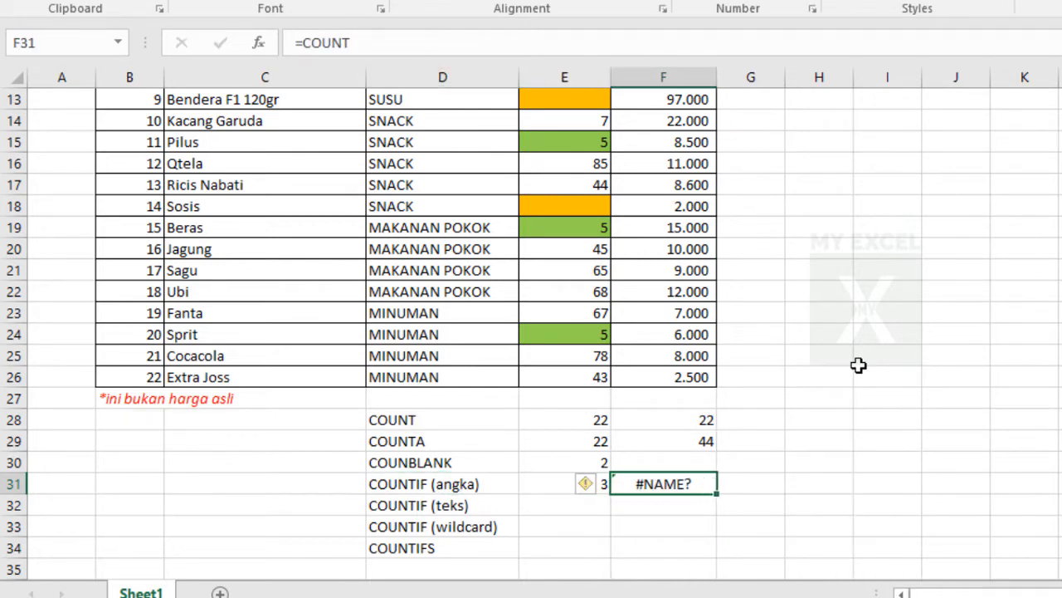
pyautogui.press('F2')
pyautogui.write('IF(')
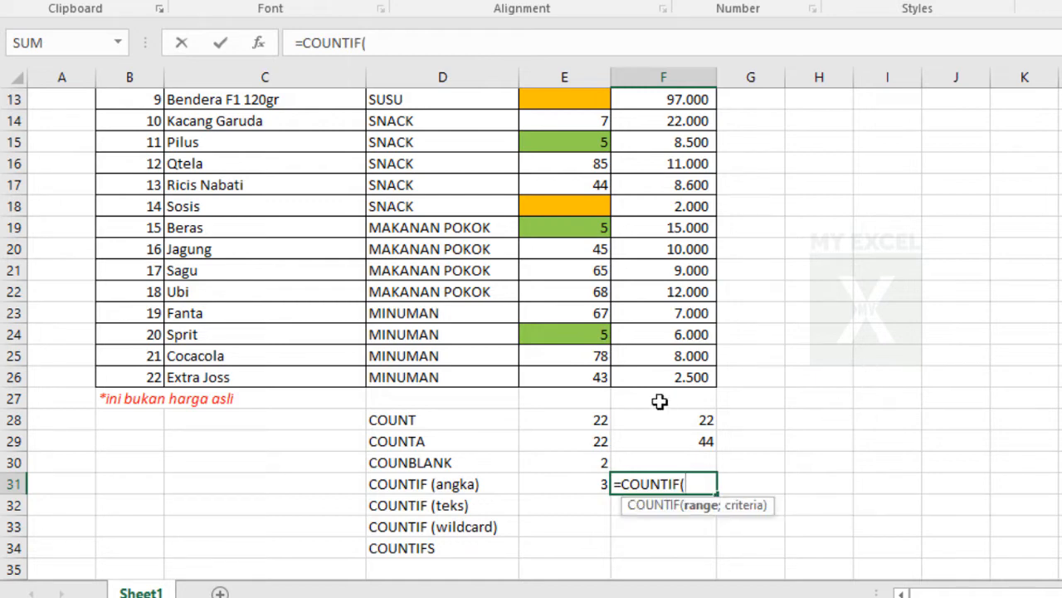
pyautogui.moveTo(587, 380); pyautogui.dragTo(584, 143)
pyautogui.scroll(-4, 835, 279)
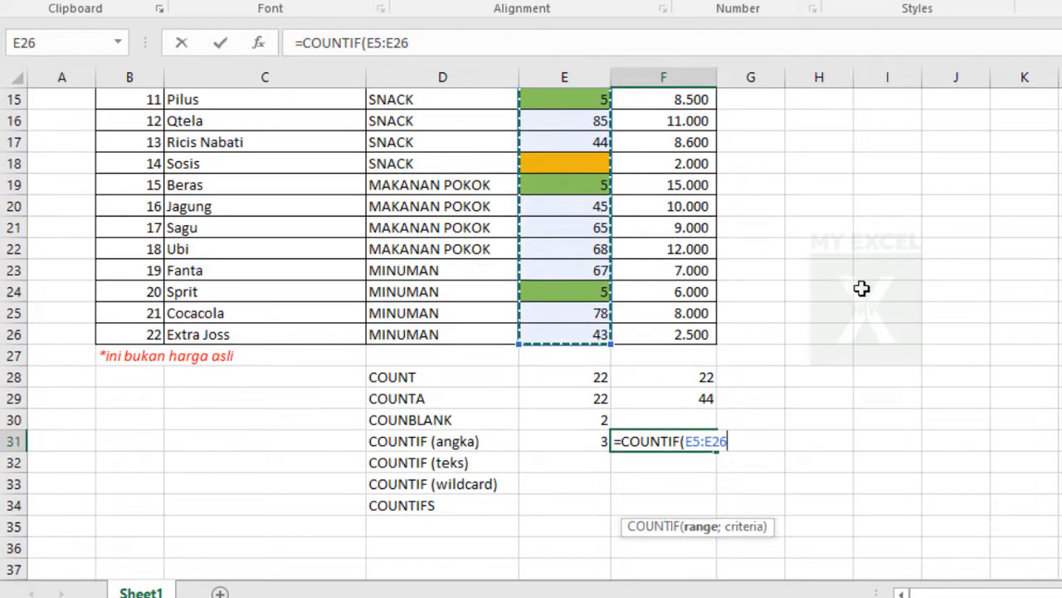
# Complete the F31 formula with the criterion ">=50" to count quantities of at least 50
pyautogui.write(';')
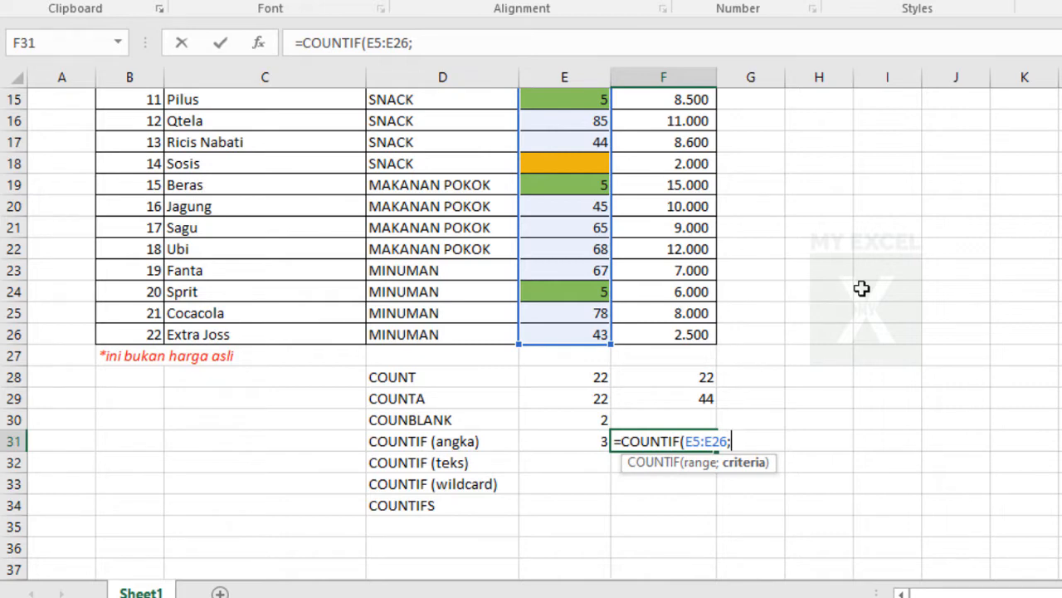
pyautogui.write('"')
pyautogui.write('>')
pyautogui.write('50')
pyautogui.press('BackSpace')
pyautogui.press('BackSpace')
pyautogui.write('=50')
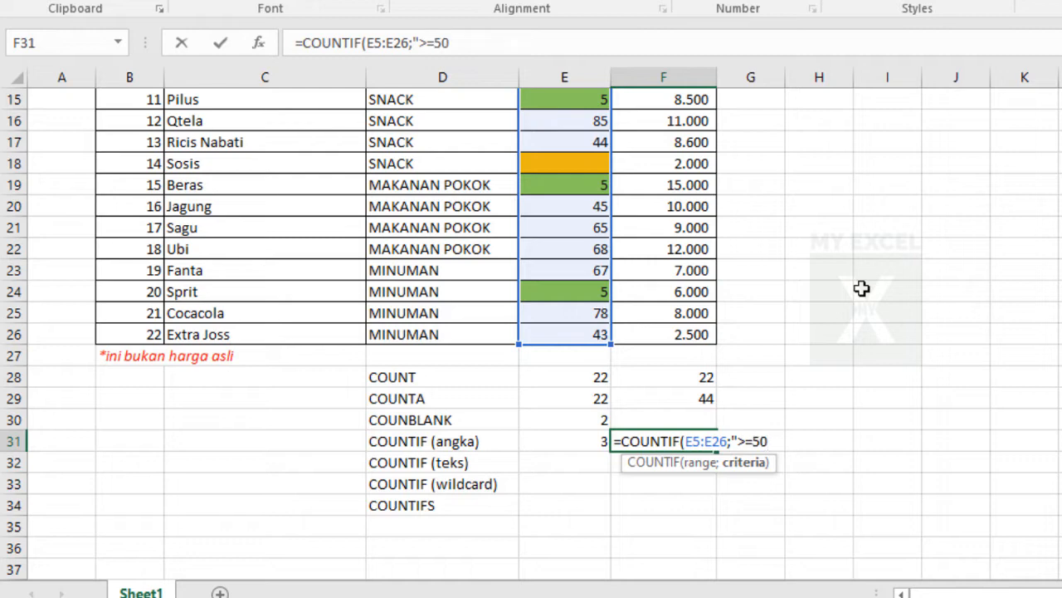
pyautogui.write('")')
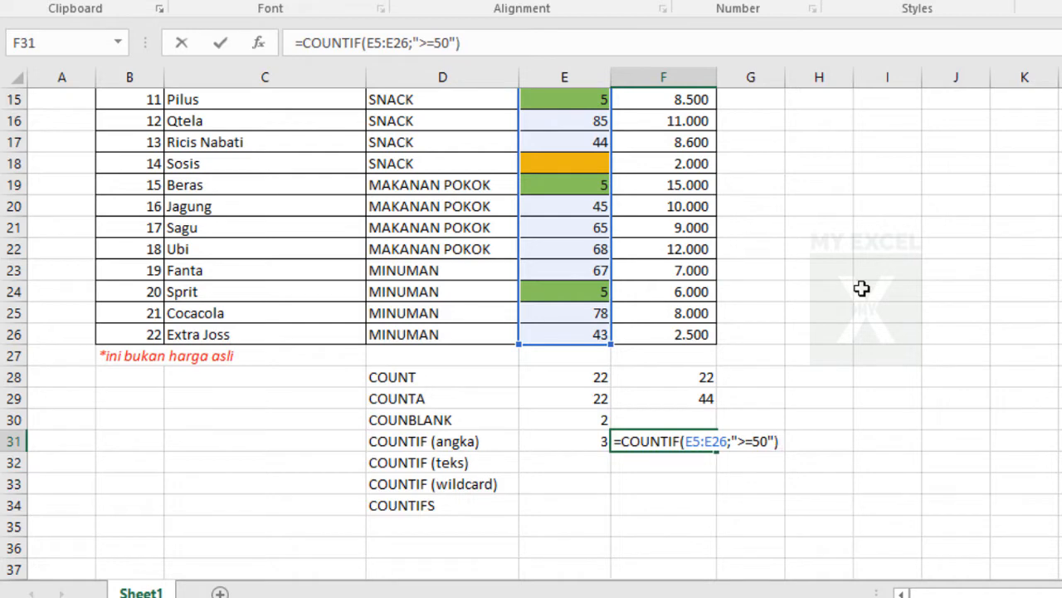
pyautogui.press('Return')
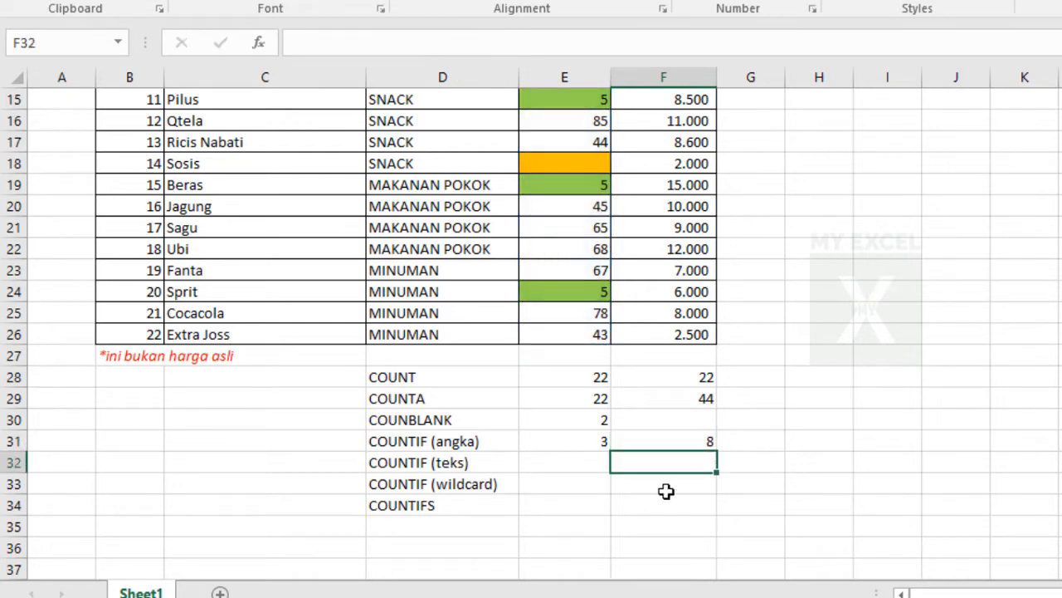
pyautogui.click(672, 435)
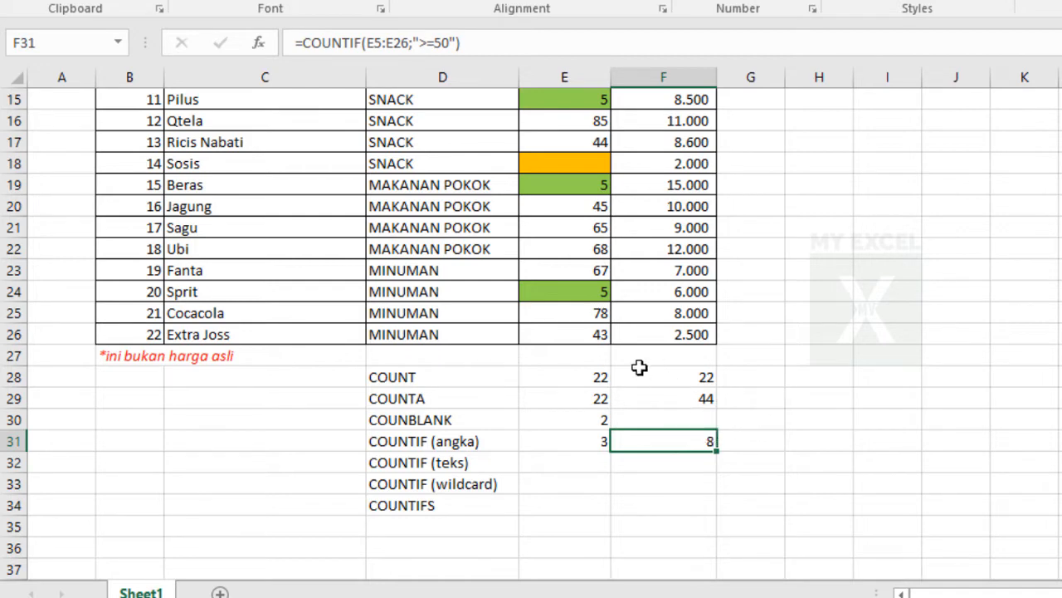
pyautogui.click(567, 317)
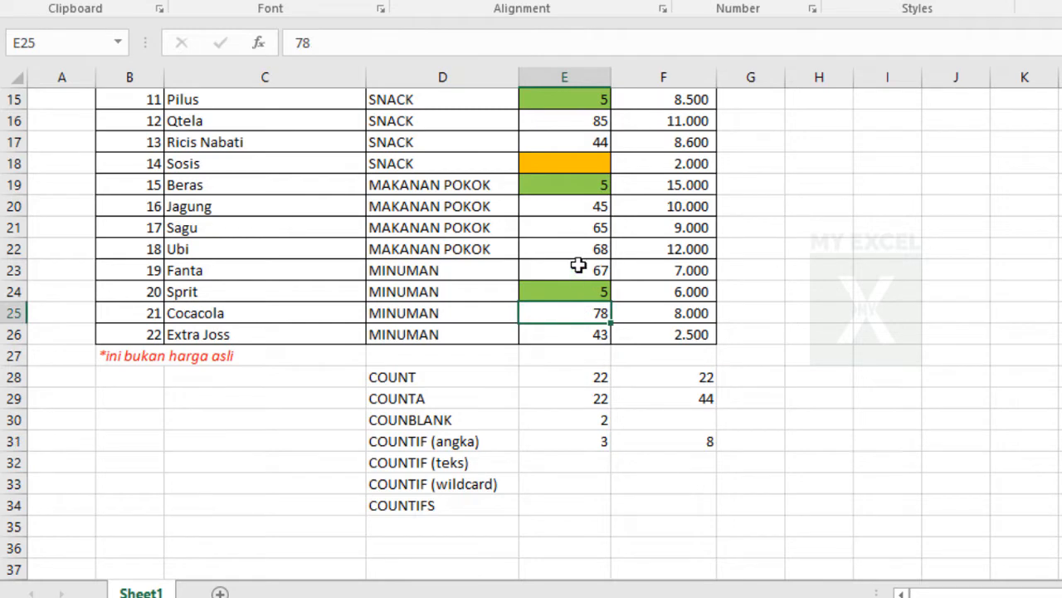
pyautogui.keyDown('ctrl'); pyautogui.click(577, 264); pyautogui.keyUp('ctrl')
pyautogui.keyDown('ctrl'); pyautogui.click(573, 248); pyautogui.keyUp('ctrl')
pyautogui.keyDown('ctrl'); pyautogui.click(569, 228); pyautogui.keyUp('ctrl')
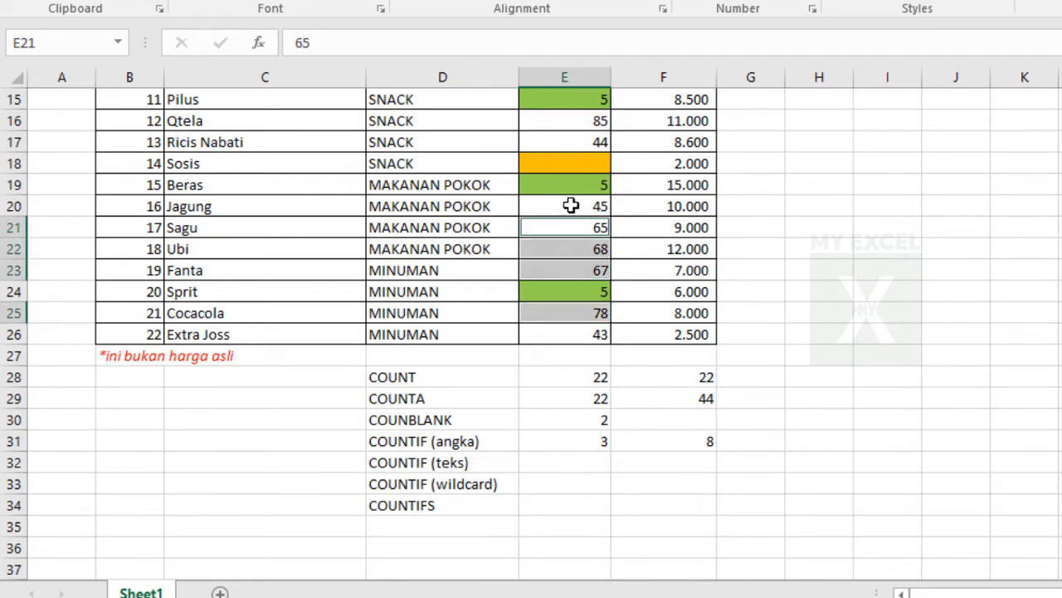
pyautogui.keyDown('ctrl'); pyautogui.click(571, 206); pyautogui.keyUp('ctrl')
# Select all Kuantiti cells of 50 or more (E25, E23, E22, E21, E16, E12, E10, E7) and compare them with the result in F31
pyautogui.click(579, 310)
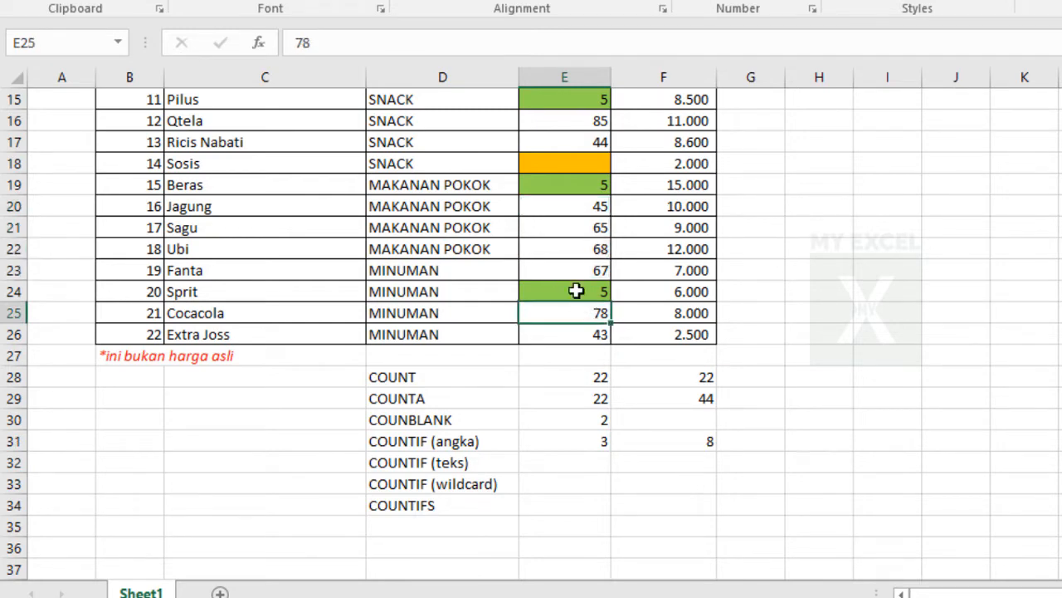
pyautogui.keyDown('ctrl'); pyautogui.click(572, 266); pyautogui.keyUp('ctrl')
pyautogui.keyDown('ctrl'); pyautogui.click(572, 242); pyautogui.keyUp('ctrl')
pyautogui.keyDown('ctrl'); pyautogui.click(570, 229); pyautogui.keyUp('ctrl')
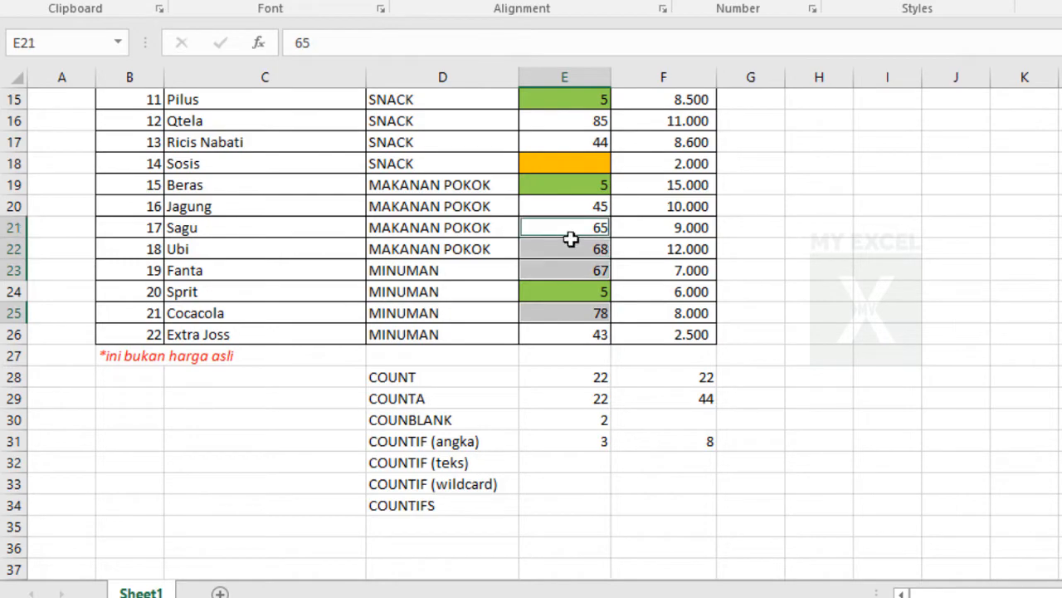
pyautogui.scroll(2, 573, 242)
pyautogui.keyDown('ctrl'); pyautogui.click(575, 247); pyautogui.keyUp('ctrl')
pyautogui.scroll(2, 573, 247)
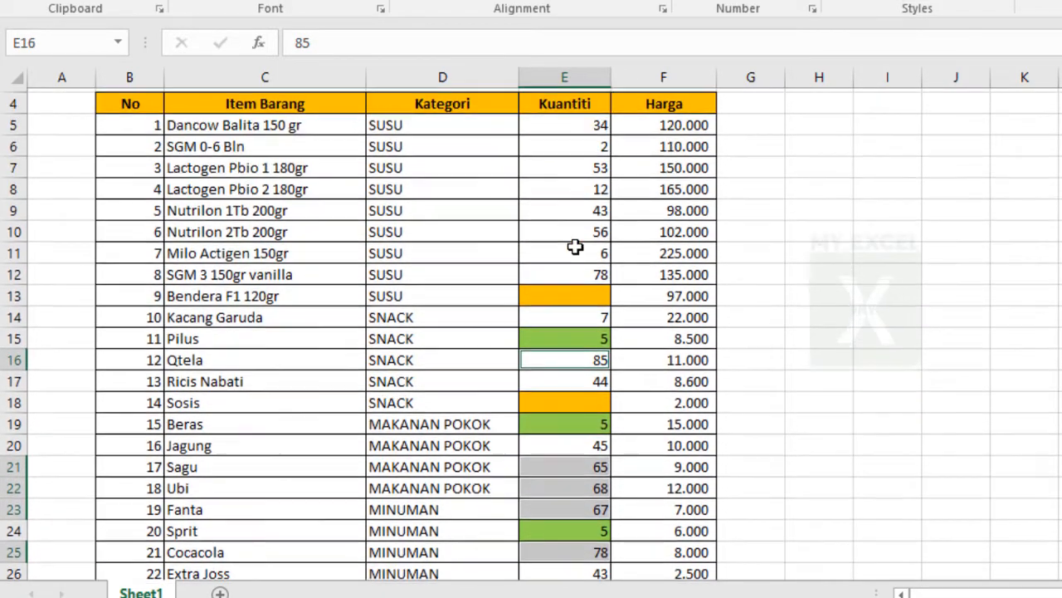
pyautogui.keyDown('ctrl'); pyautogui.click(588, 290); pyautogui.keyUp('ctrl')
pyautogui.keyDown('ctrl'); pyautogui.click(578, 248); pyautogui.keyUp('ctrl')
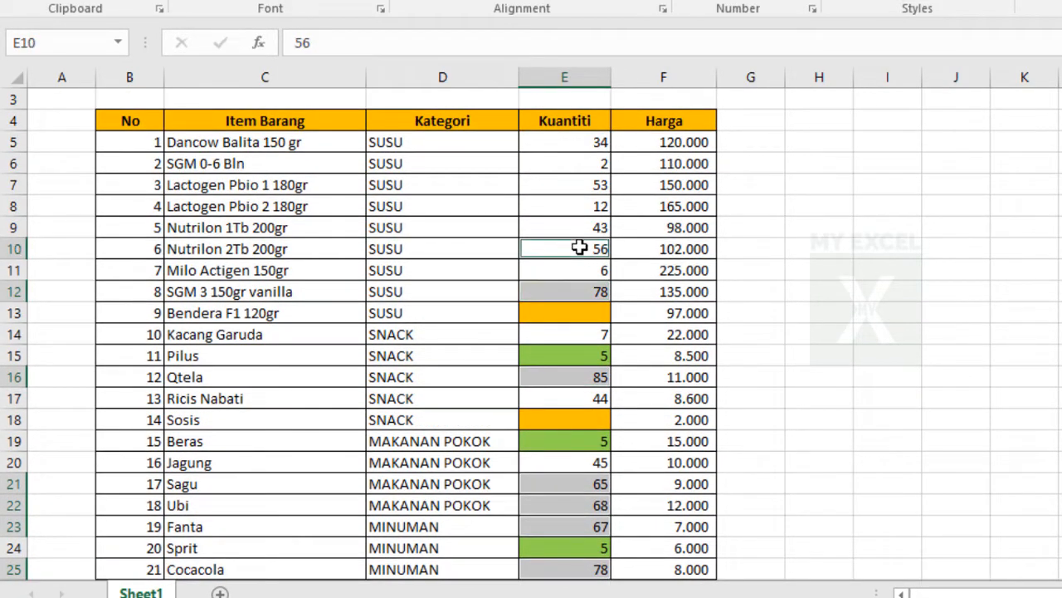
pyautogui.keyDown('ctrl'); pyautogui.click(587, 184); pyautogui.keyUp('ctrl')
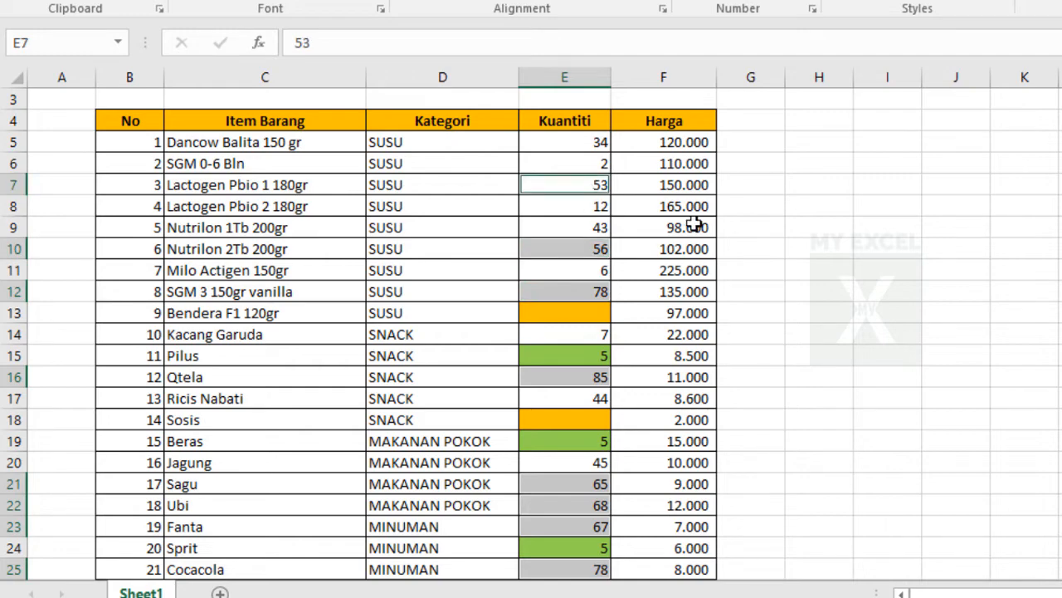
pyautogui.scroll(-3, 579, 399)
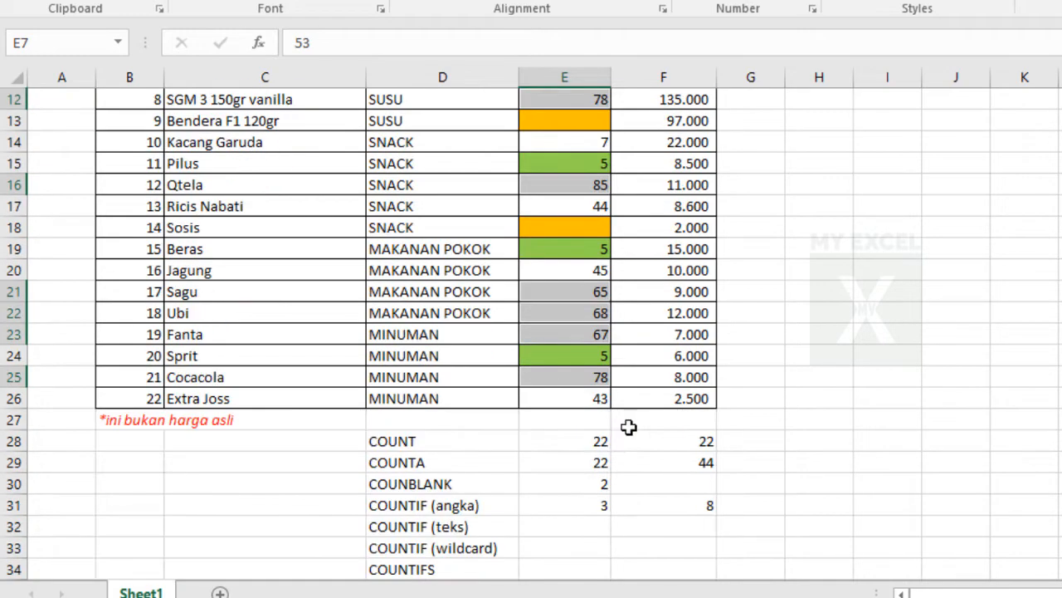
pyautogui.click(679, 505)
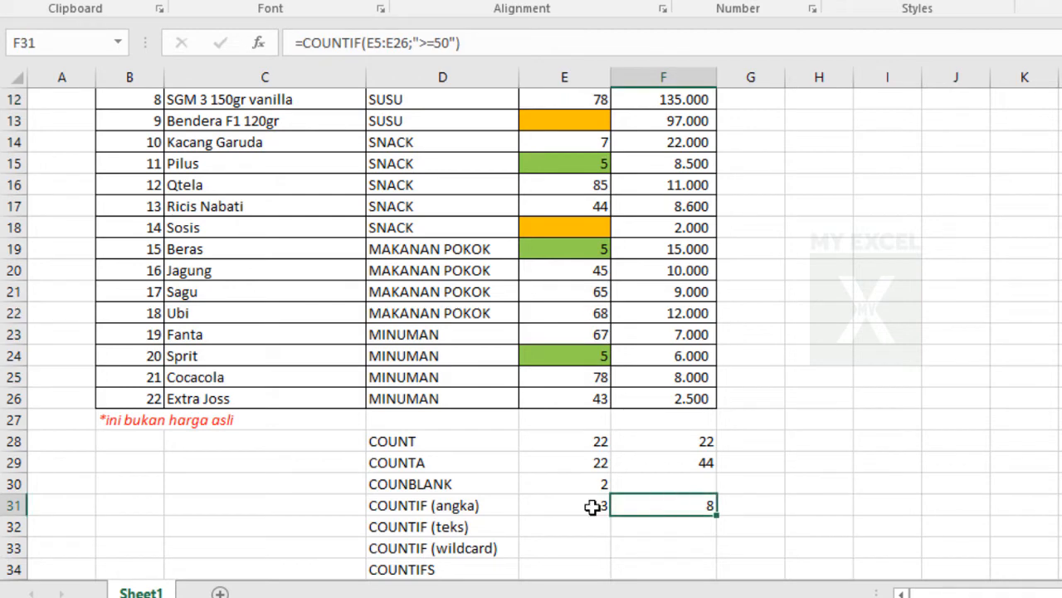
# Change the criterion of the COUNTIF formula in F31 to "<>50" to count quantities not equal to 50
pyautogui.doubleClick(703, 507)
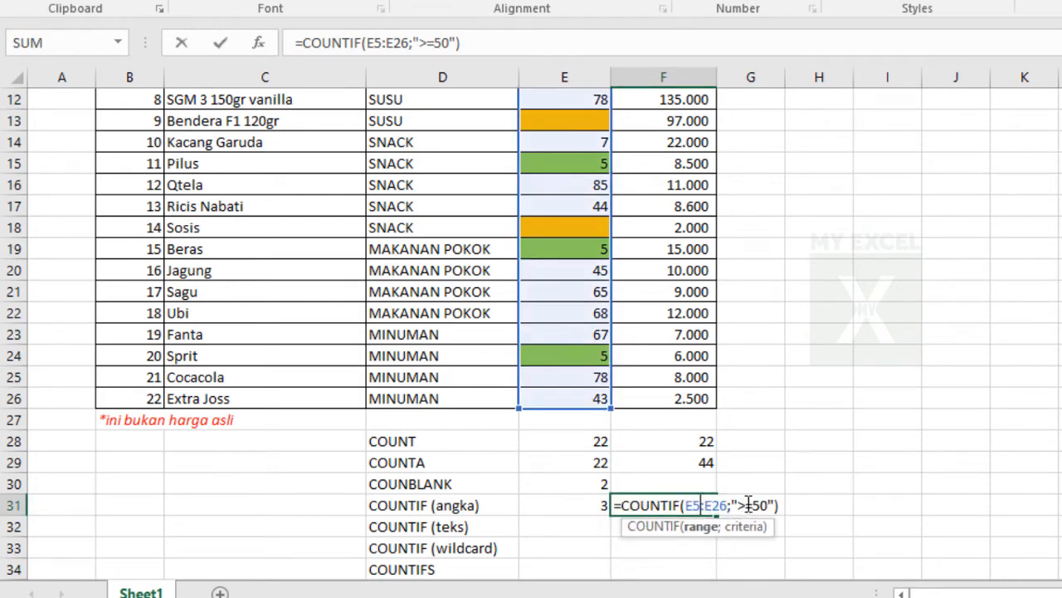
pyautogui.moveTo(740, 505); pyautogui.dragTo(744, 504)
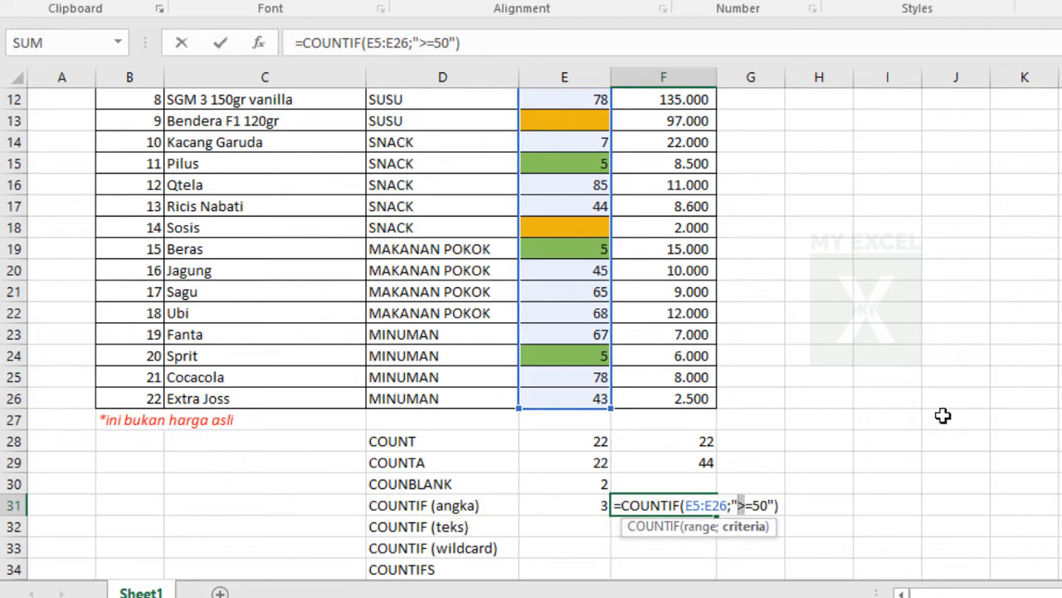
pyautogui.write('<')
pyautogui.press('Delete')
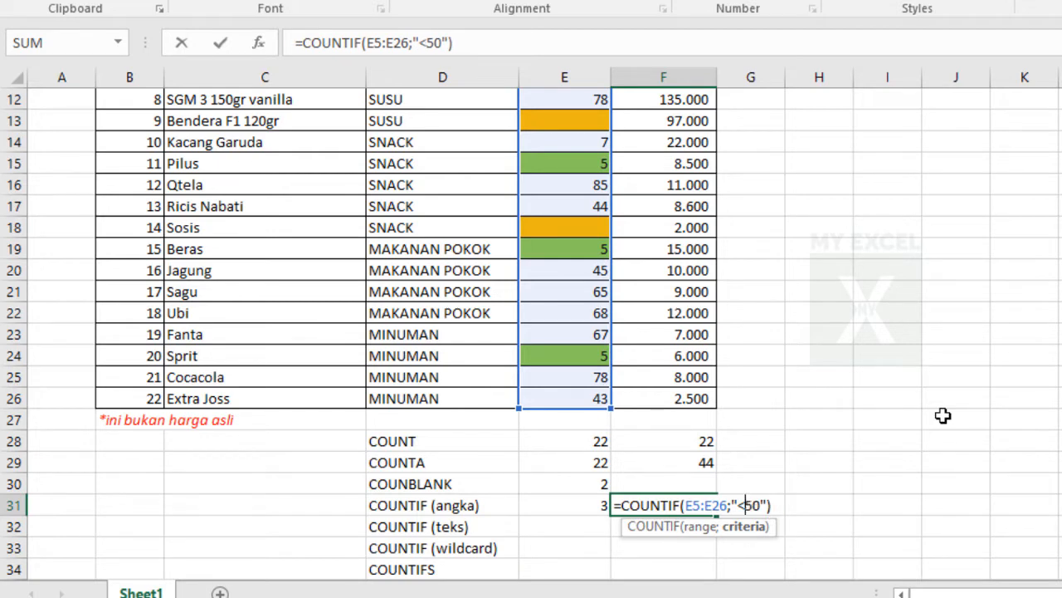
pyautogui.write('>')
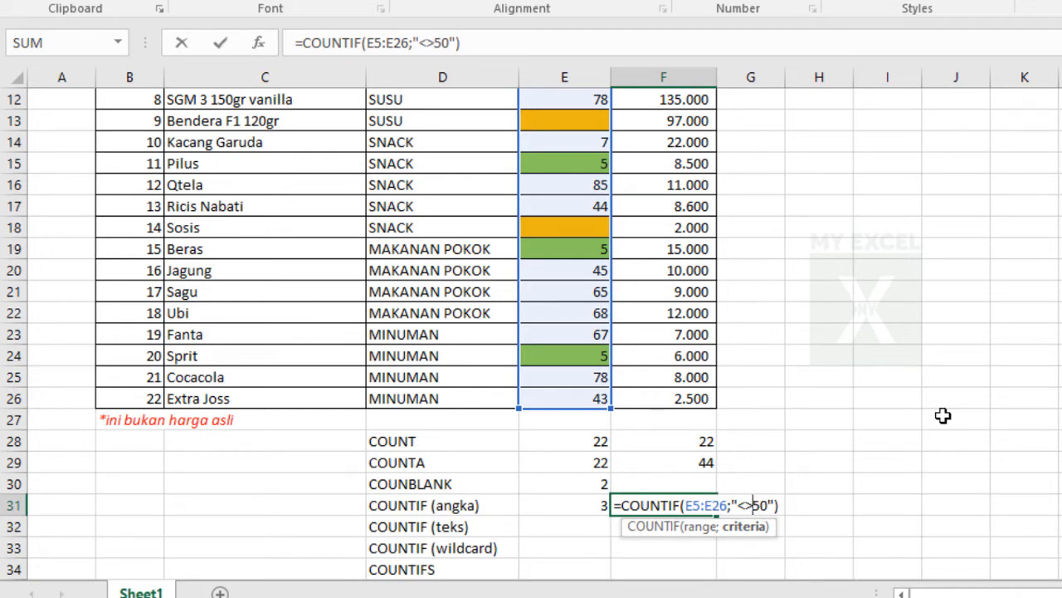
pyautogui.press('Return')
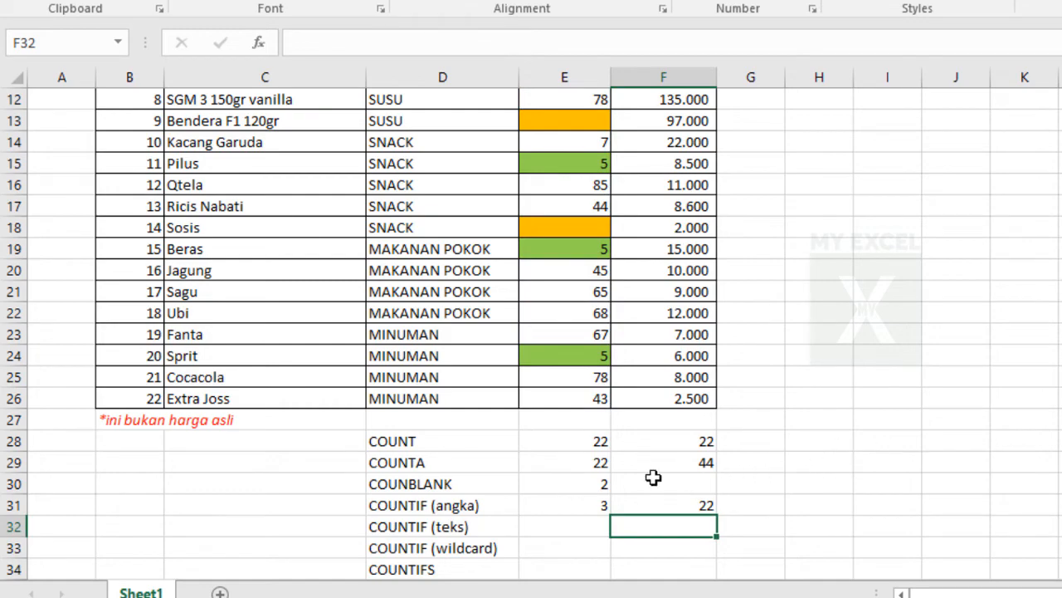
# Check the Kuantiti column, including the blank orange cell E13, against the COUNTIF result in F31
pyautogui.scroll(4, 655, 479)
pyautogui.scroll(-2, 590, 175)
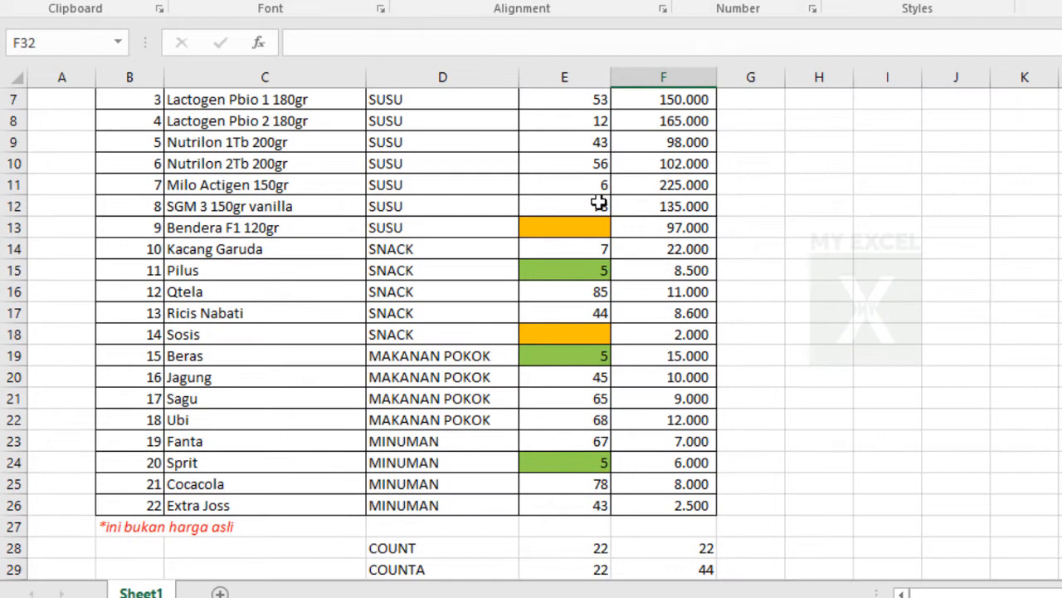
pyautogui.scroll(-2, 600, 203)
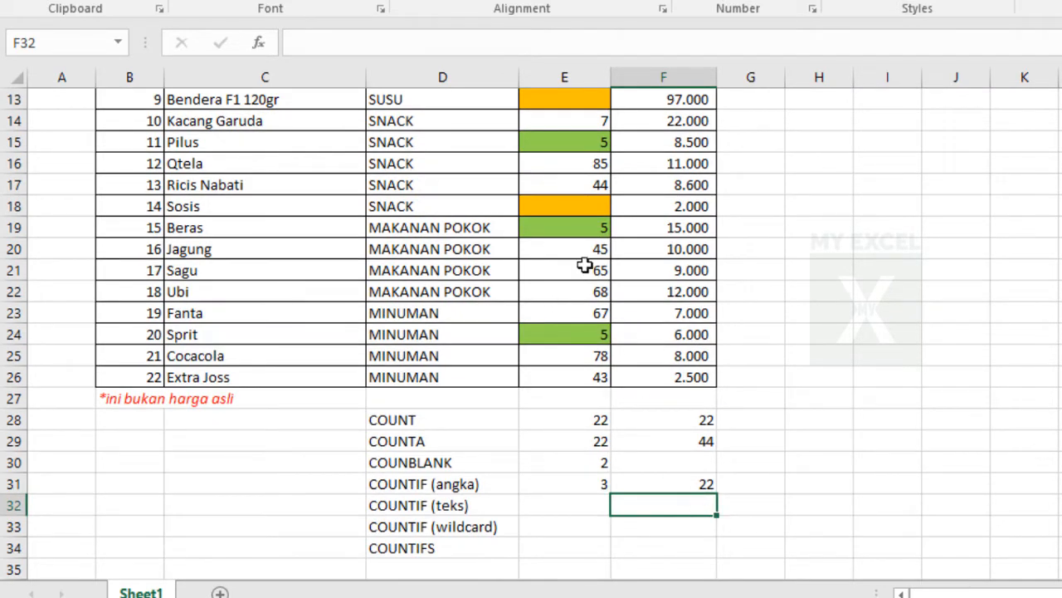
pyautogui.scroll(2, 584, 263)
pyautogui.click(577, 224)
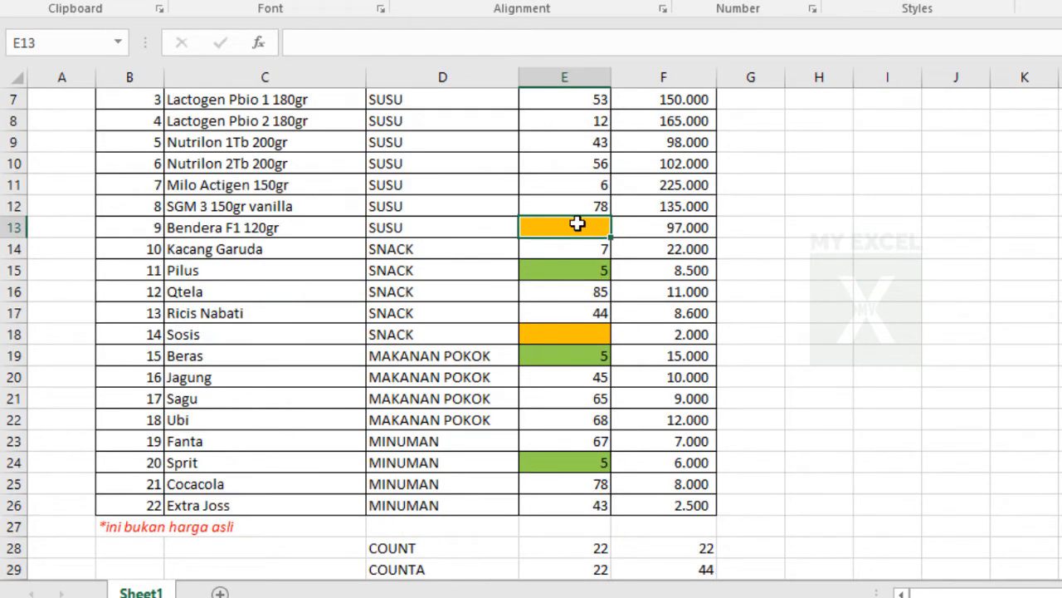
pyautogui.scroll(-2, 578, 224)
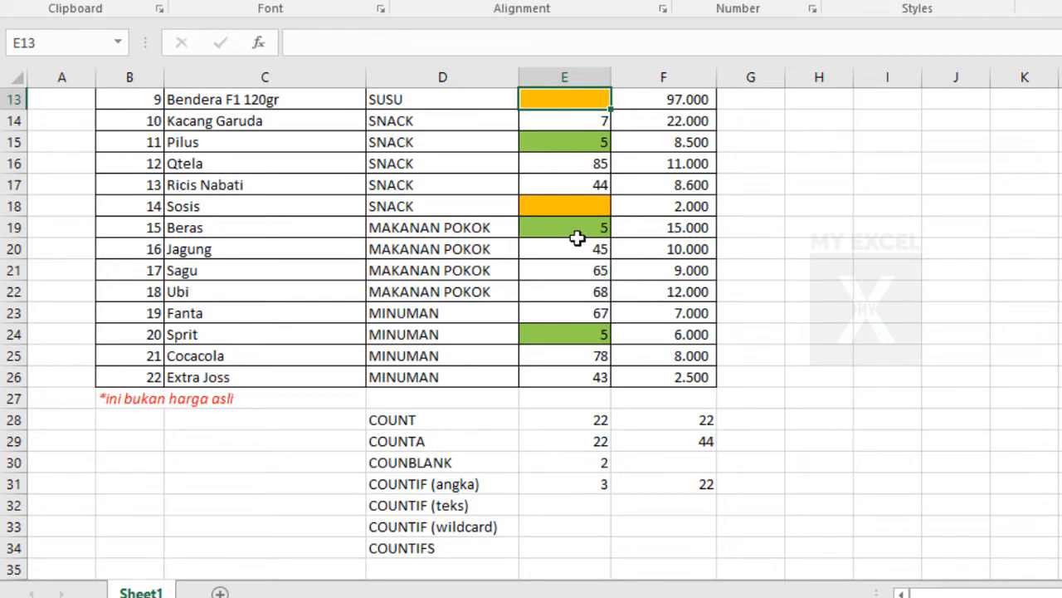
pyautogui.scroll(-2, 578, 239)
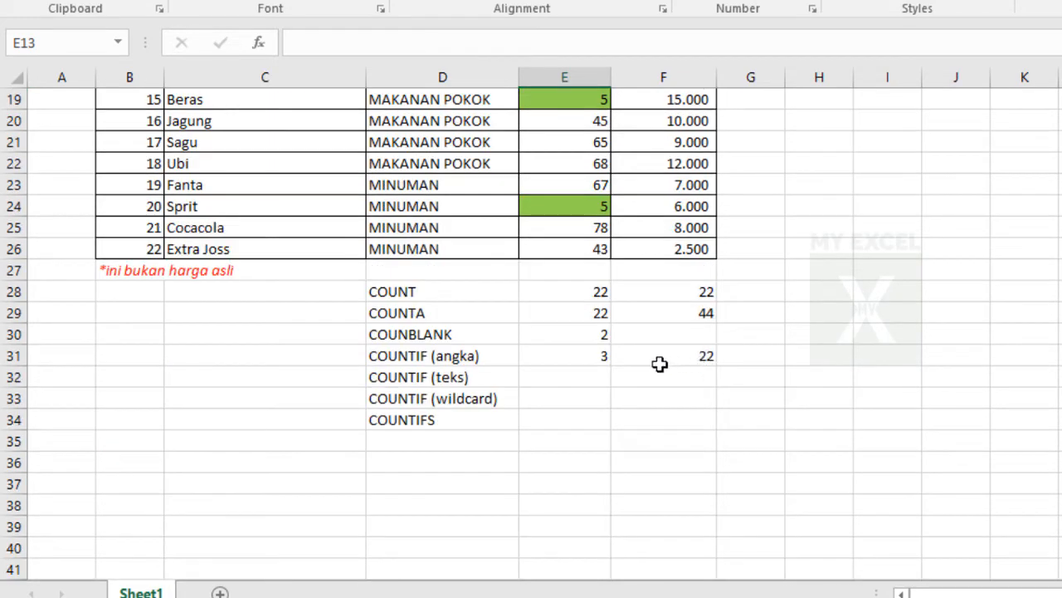
# Begin a COUNTIF formula in E32 with the Kategori cells D5:D26 as its range
pyautogui.click(580, 375)
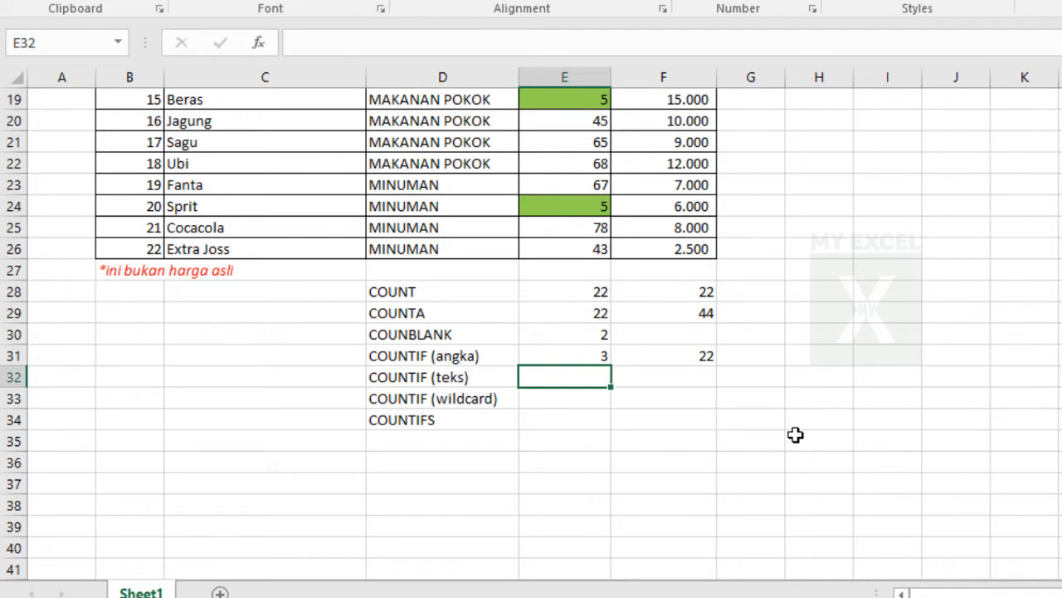
pyautogui.write('=COUNT')
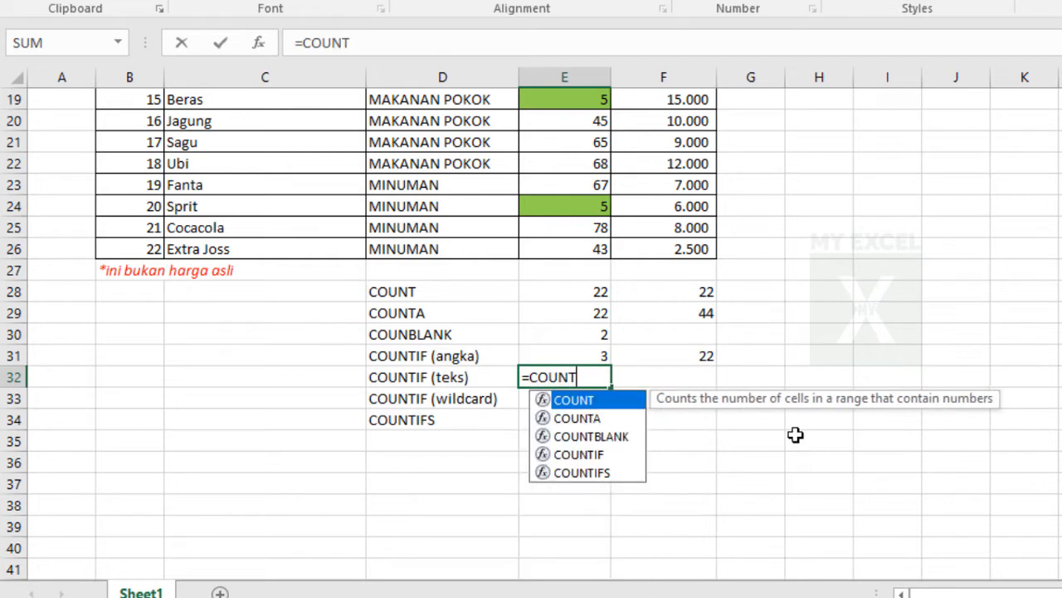
pyautogui.press('Down')
pyautogui.press('Down')
pyautogui.press('Down')
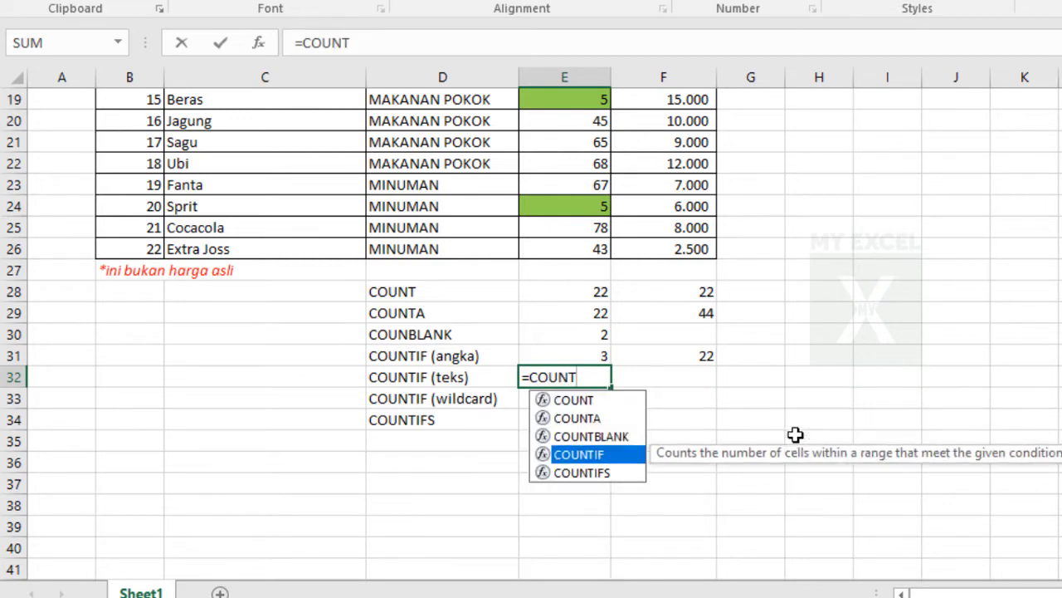
pyautogui.press('Tab')
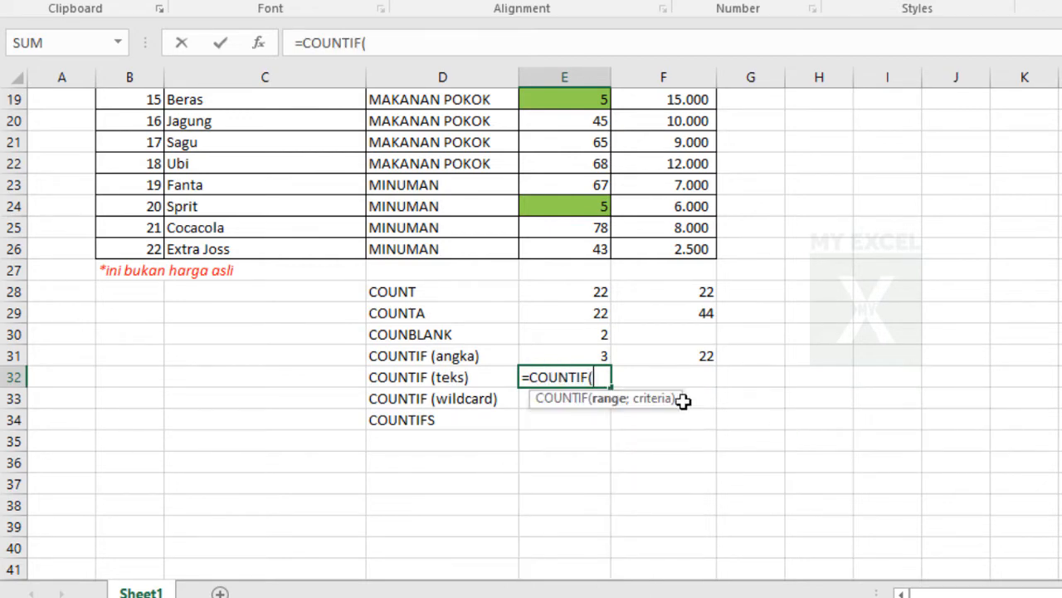
pyautogui.scroll(2, 407, 288)
pyautogui.scroll(1, 408, 285)
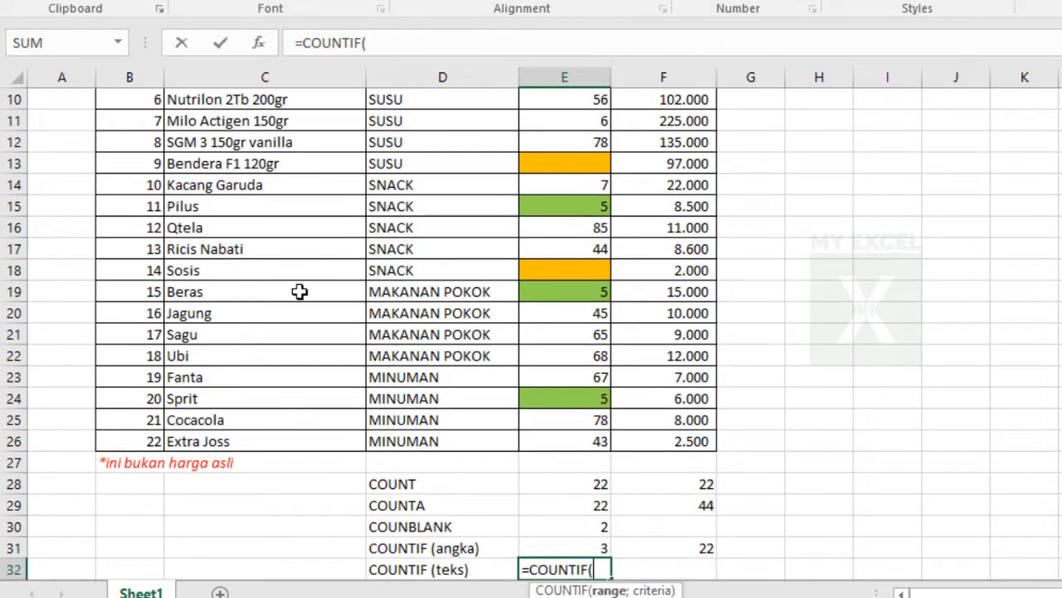
pyautogui.scroll(-2, 302, 292)
pyautogui.click(409, 313)
pyautogui.scroll(5, 449, 314)
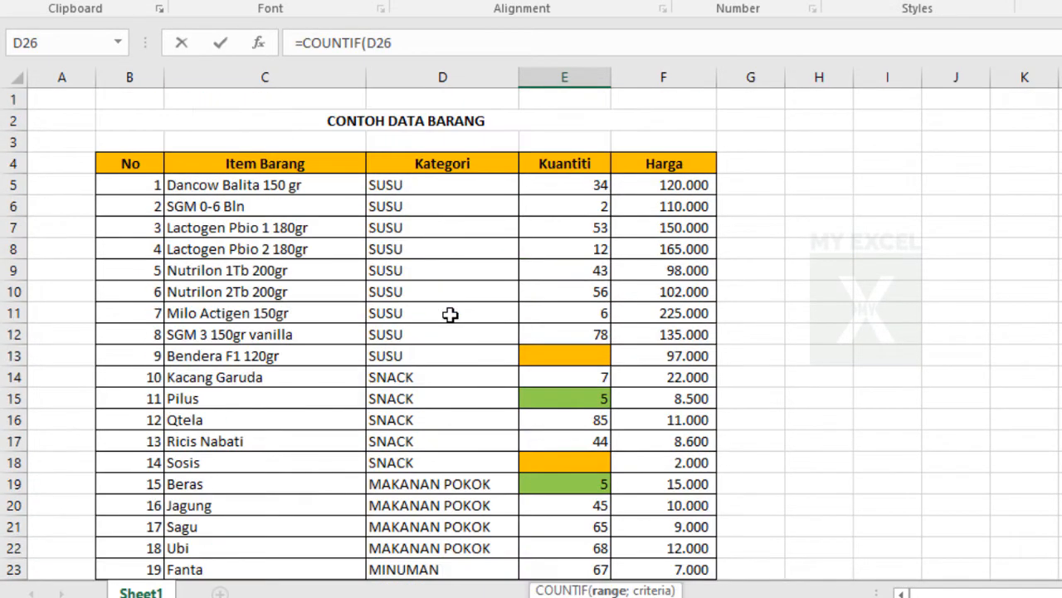
pyautogui.keyDown('shift'); pyautogui.click(392, 190); pyautogui.keyUp('shift')
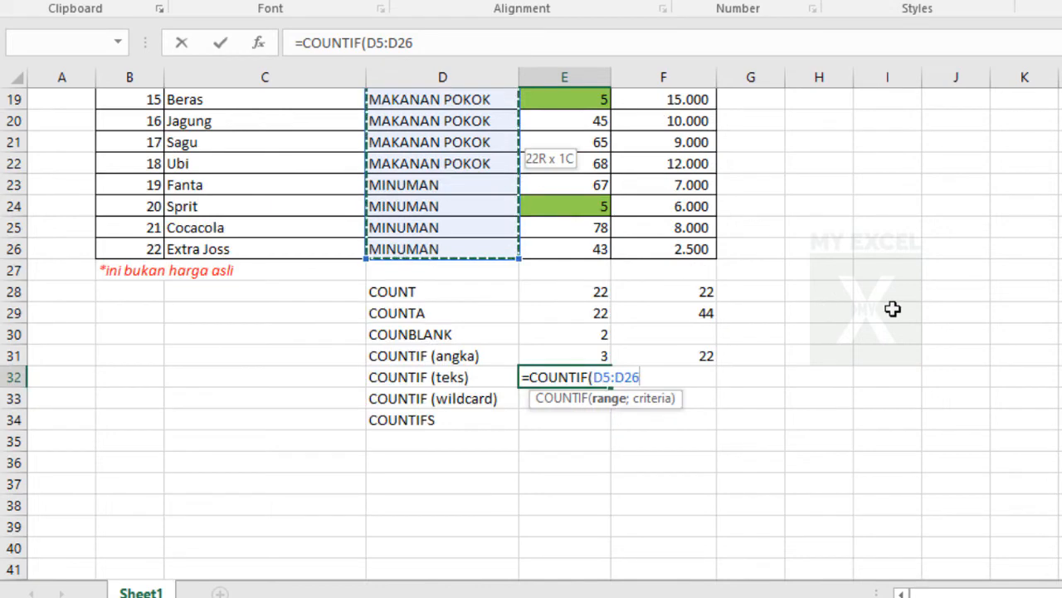
# Complete the E32 formula with the text criterion "SUSU" to count the items in that category
pyautogui.write(';')
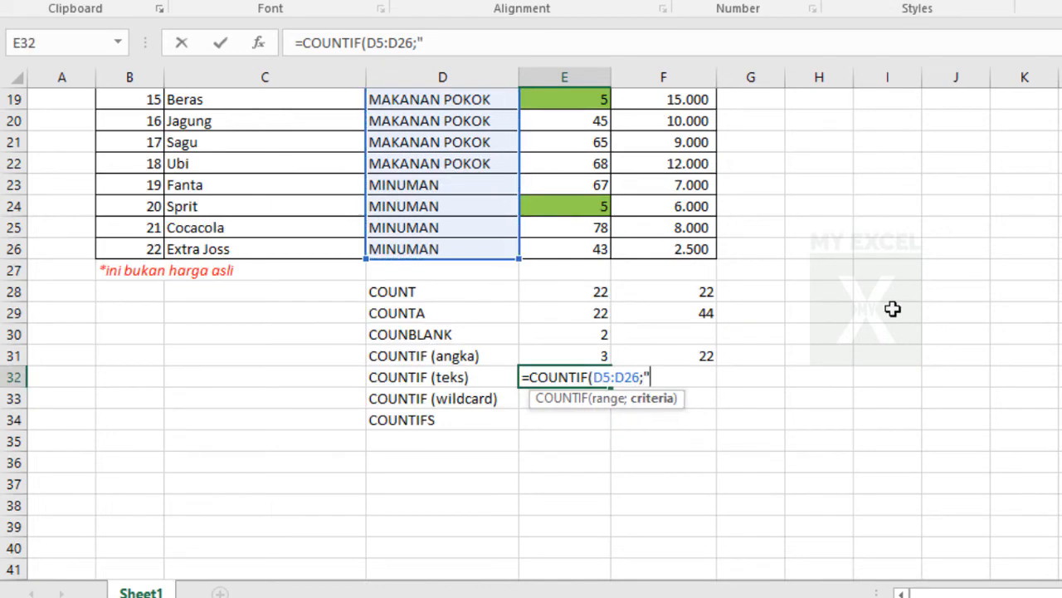
pyautogui.scroll(5, 892, 308)
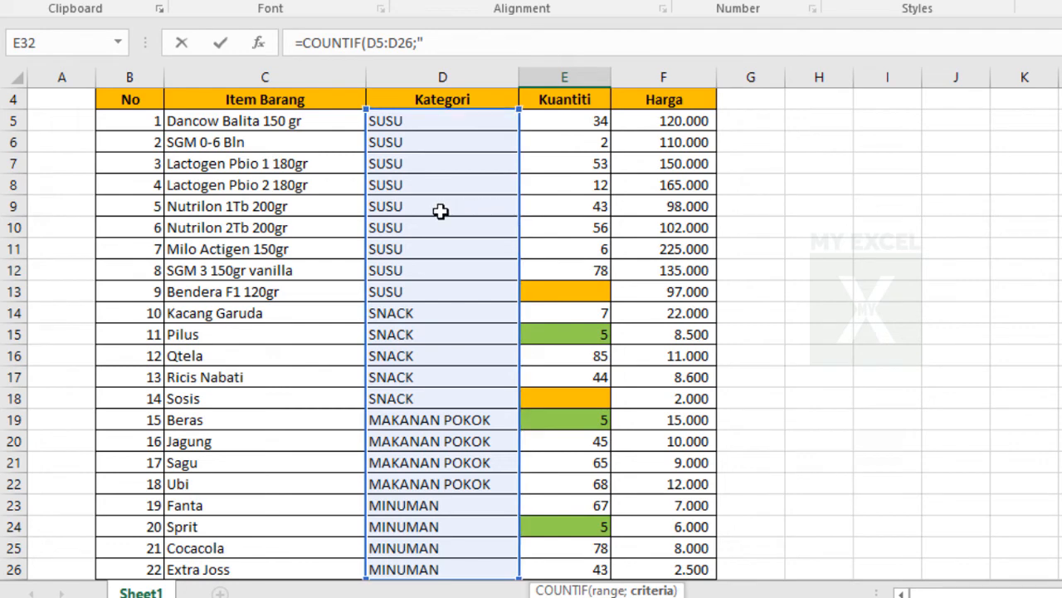
pyautogui.write('"')
pyautogui.scroll(-5, 976, 240)
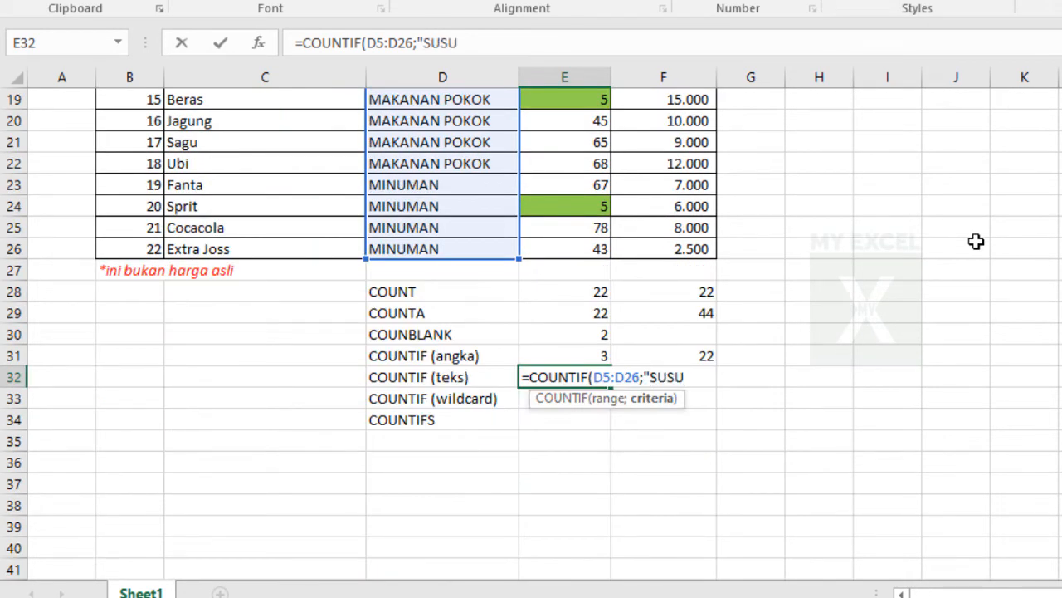
pyautogui.write(')')
pyautogui.press('Return')
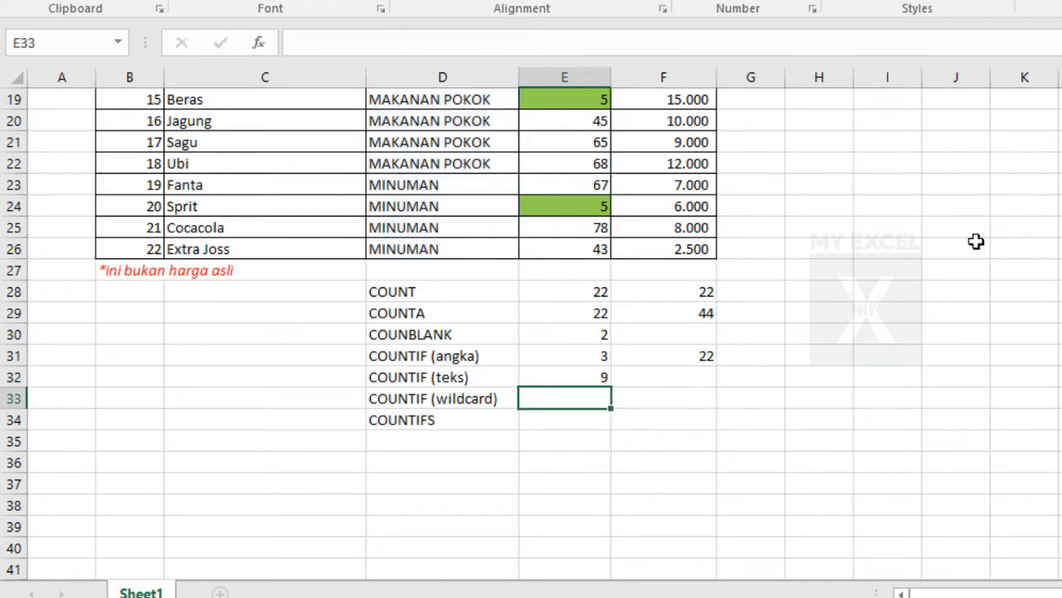
# Select the SUSU cells D5:D13 in the Kategori column and compare them with the COUNTIF result in E32
pyautogui.click(576, 377)
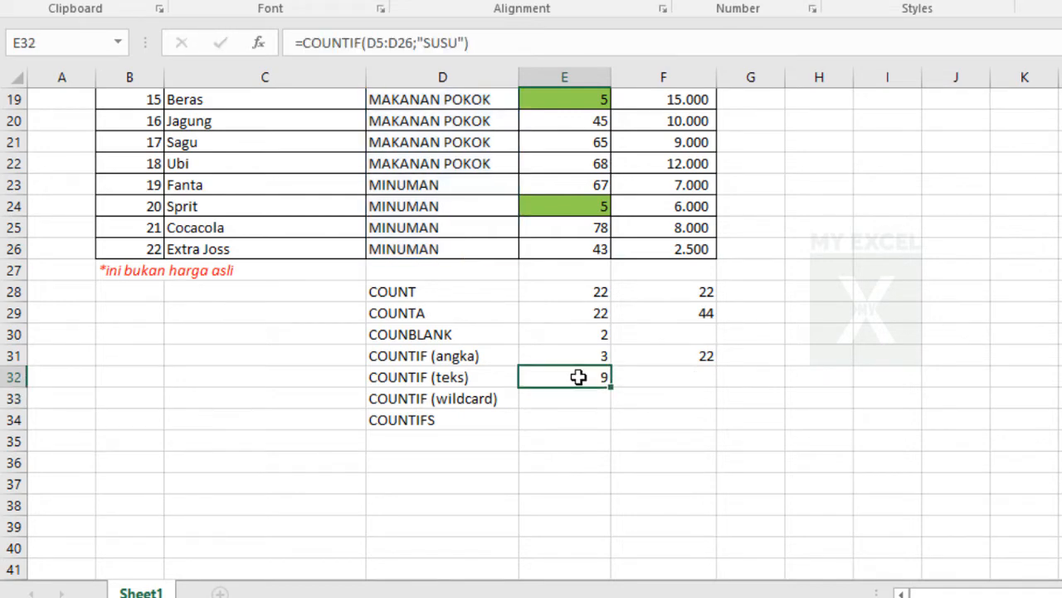
pyautogui.scroll(6, 578, 377)
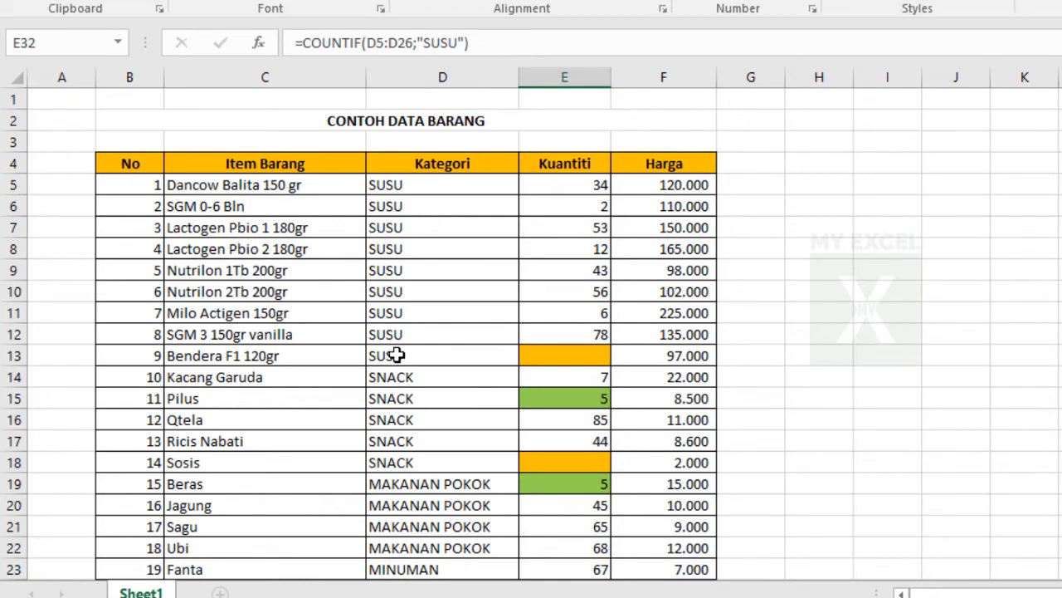
pyautogui.moveTo(396, 355); pyautogui.dragTo(407, 182)
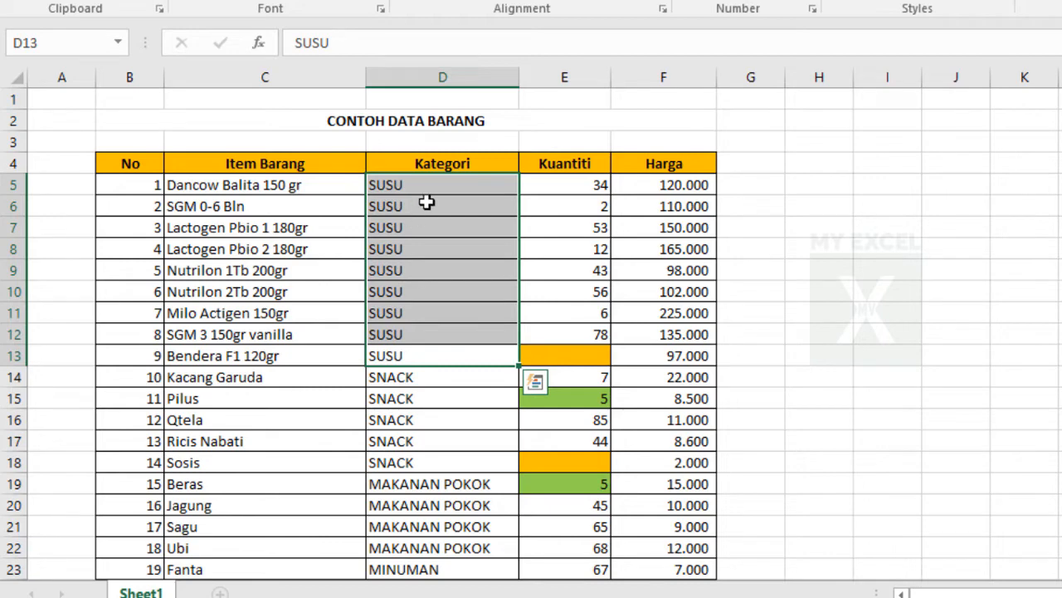
pyautogui.scroll(-1, 408, 265)
pyautogui.scroll(-3, 370, 303)
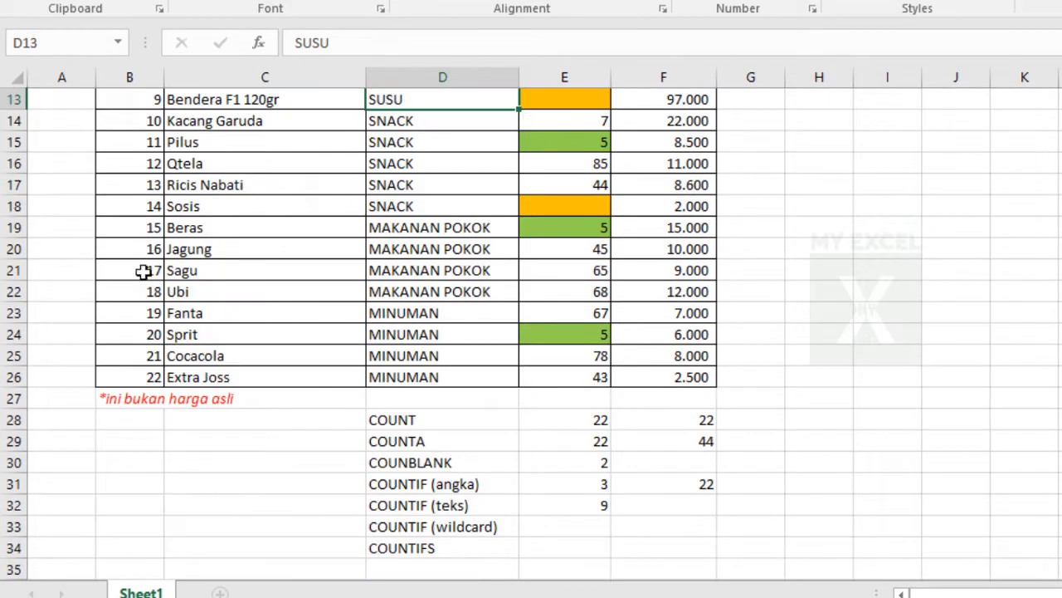
pyautogui.scroll(-2, 607, 412)
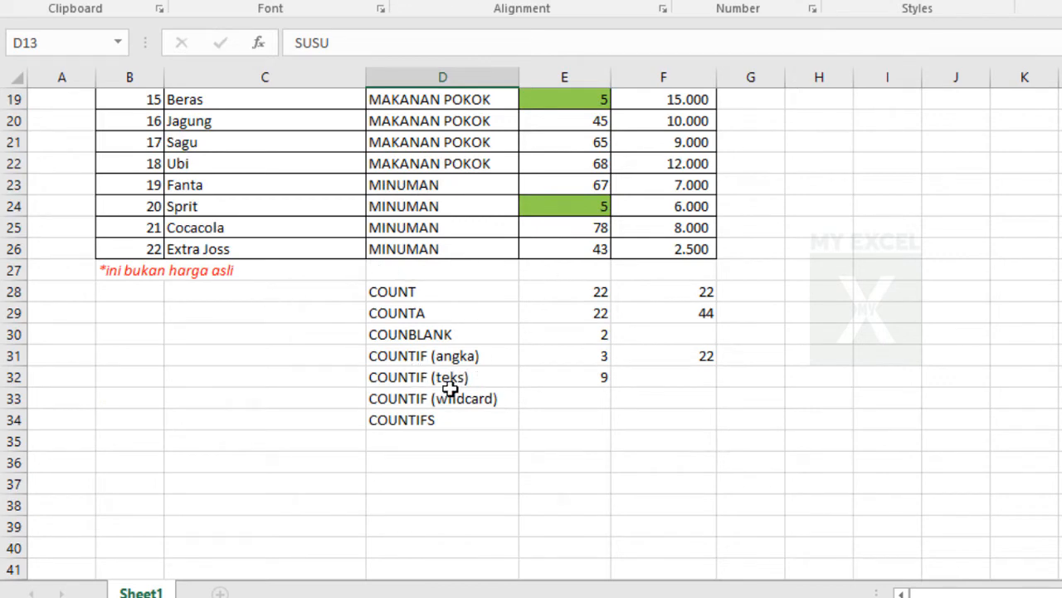
pyautogui.click(581, 383)
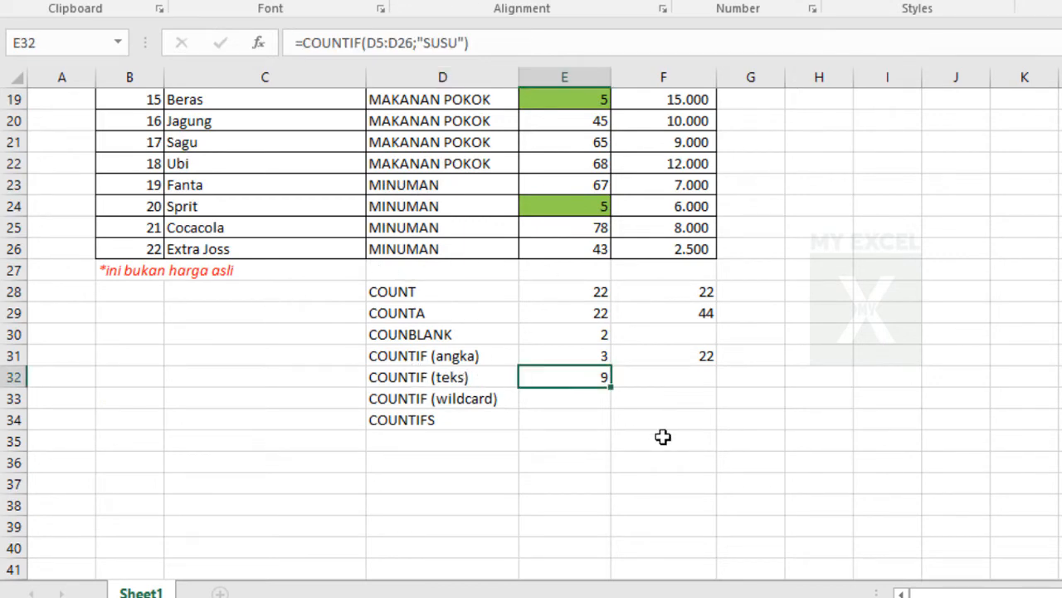
# Review the other Kategori entries, such as MAKANAN POKOK in D19, alongside the text criterion in the E32 formula
pyautogui.click(571, 397)
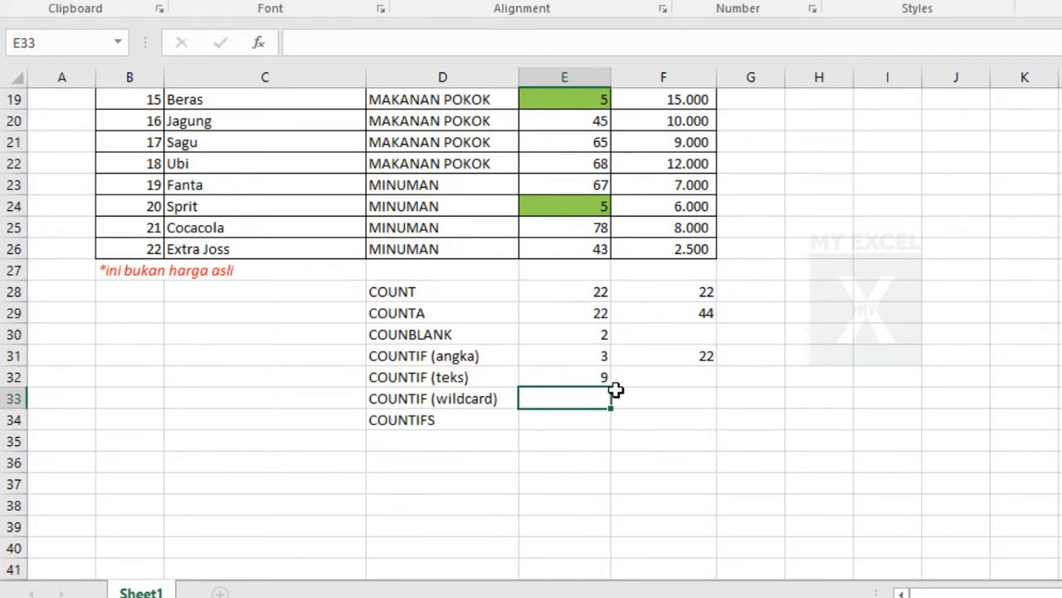
pyautogui.scroll(1, 616, 390)
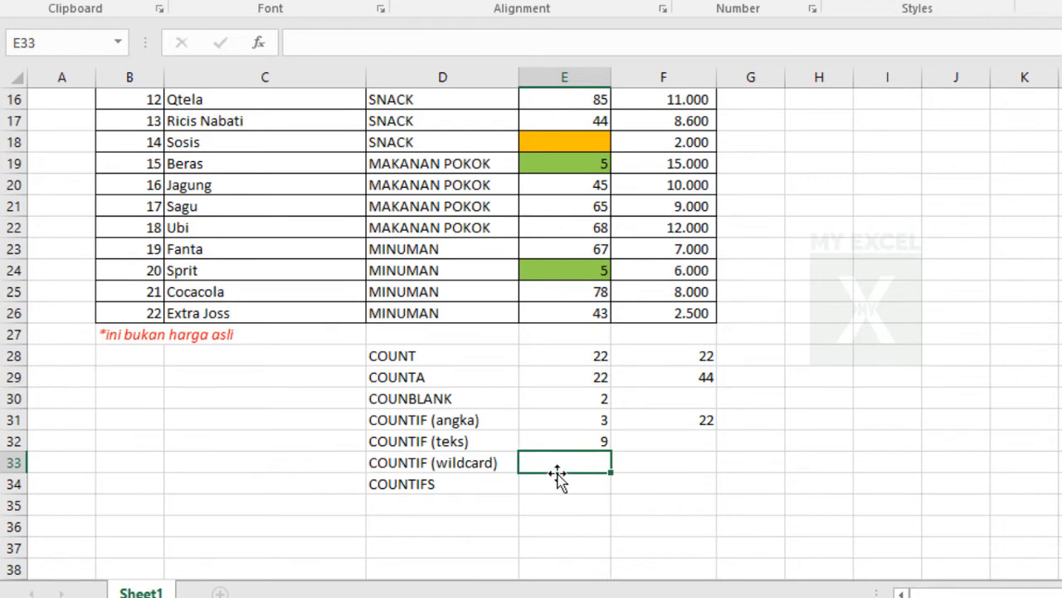
pyautogui.click(569, 440)
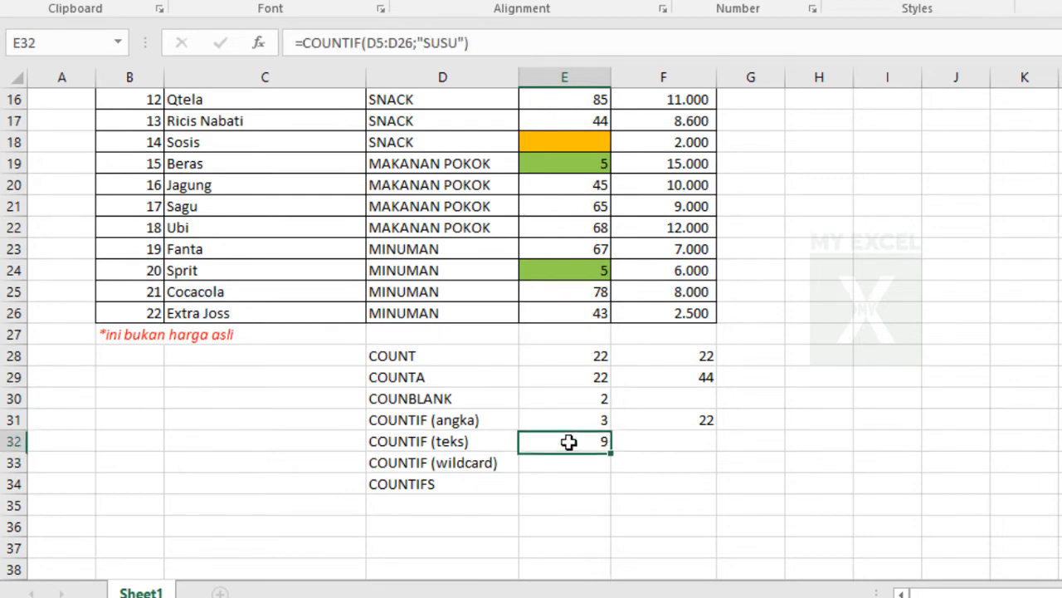
pyautogui.scroll(4, 505, 396)
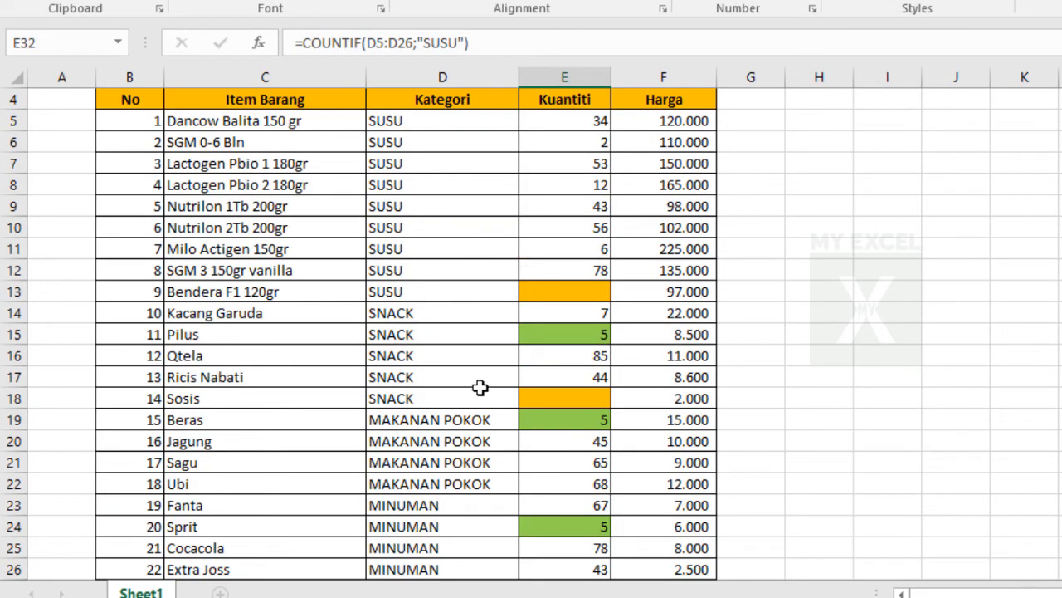
pyautogui.scroll(-1, 479, 387)
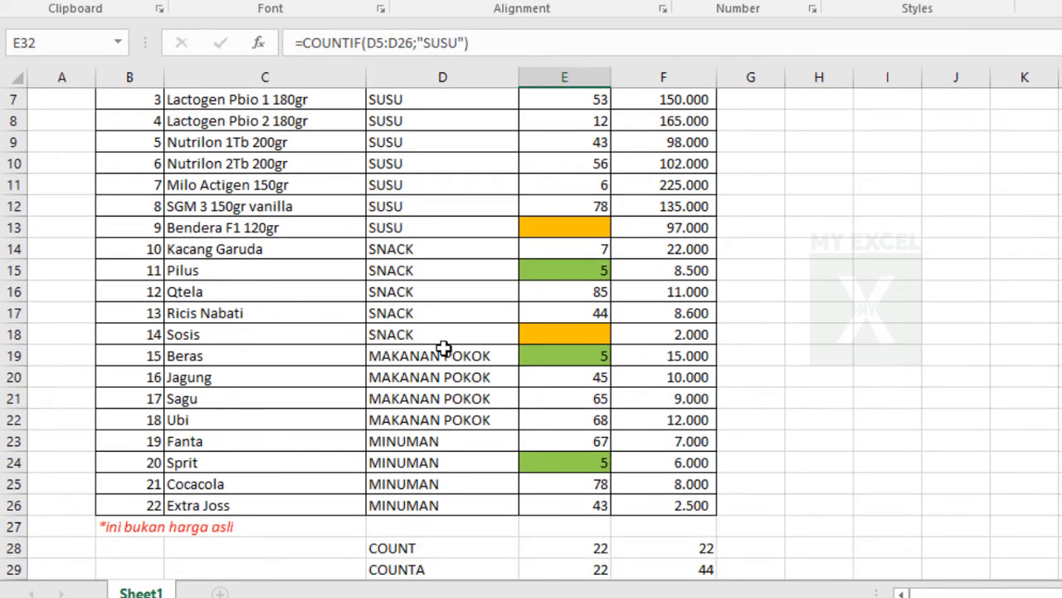
pyautogui.click(397, 355)
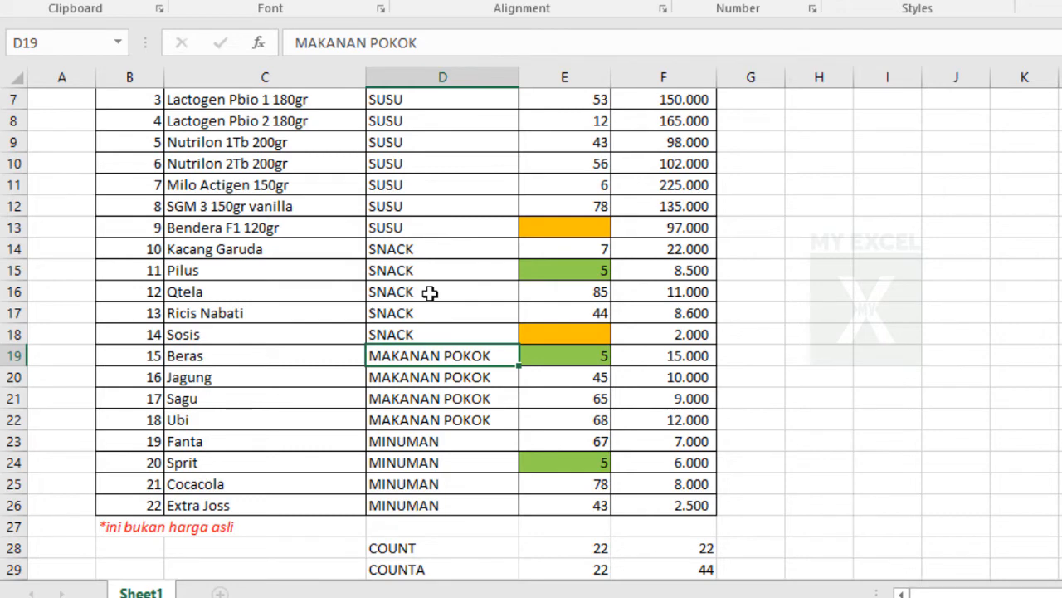
pyautogui.scroll(2, 407, 241)
pyautogui.scroll(-4, 498, 382)
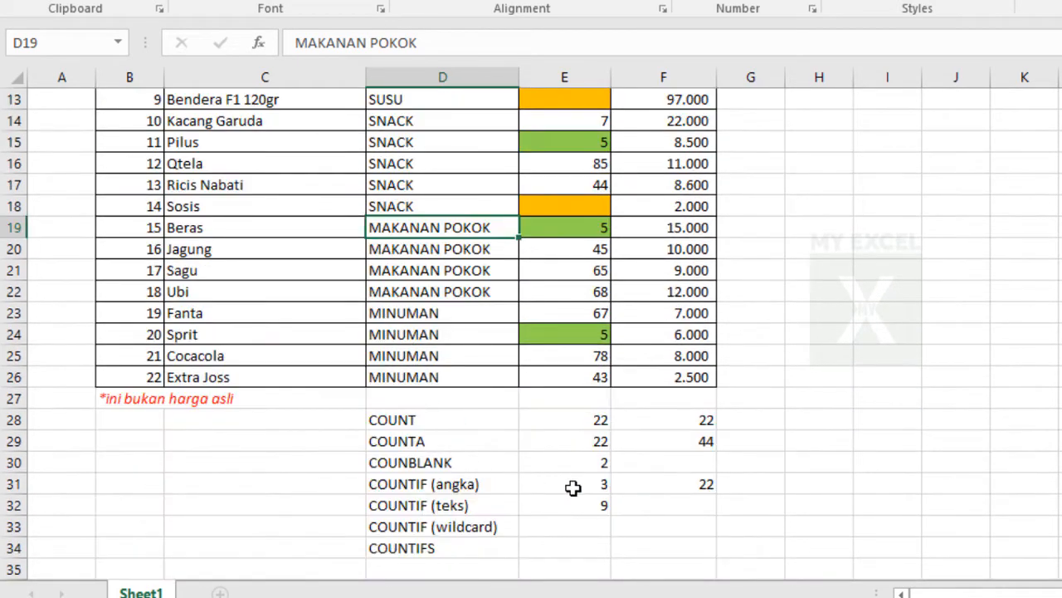
pyautogui.click(528, 508)
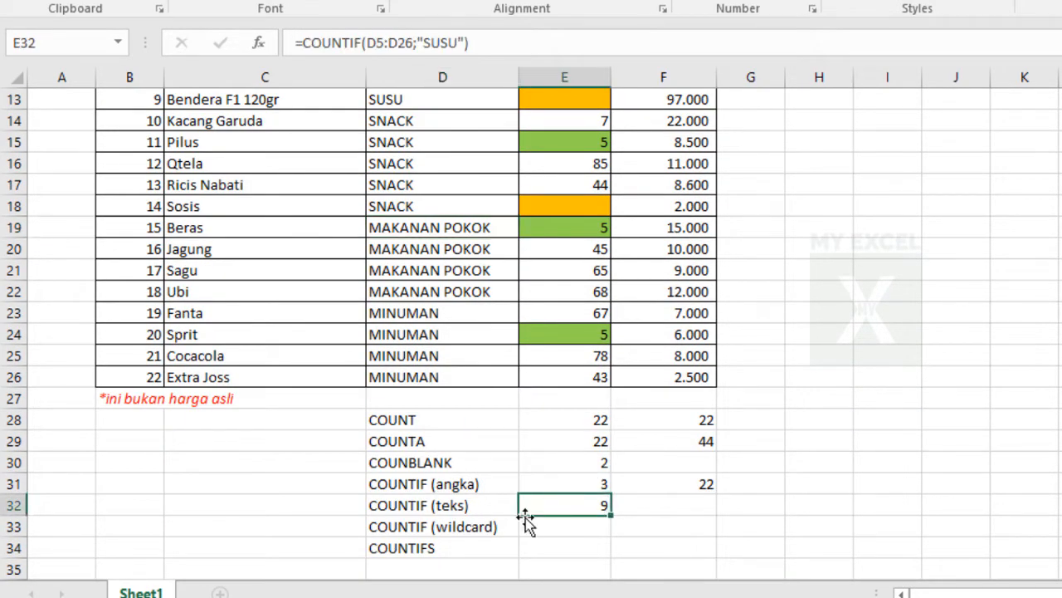
# Recheck the COUNTIF formula in E32 and change the Kategori entry in D5 to "SUSU DFGDF"
pyautogui.doubleClick(545, 505)
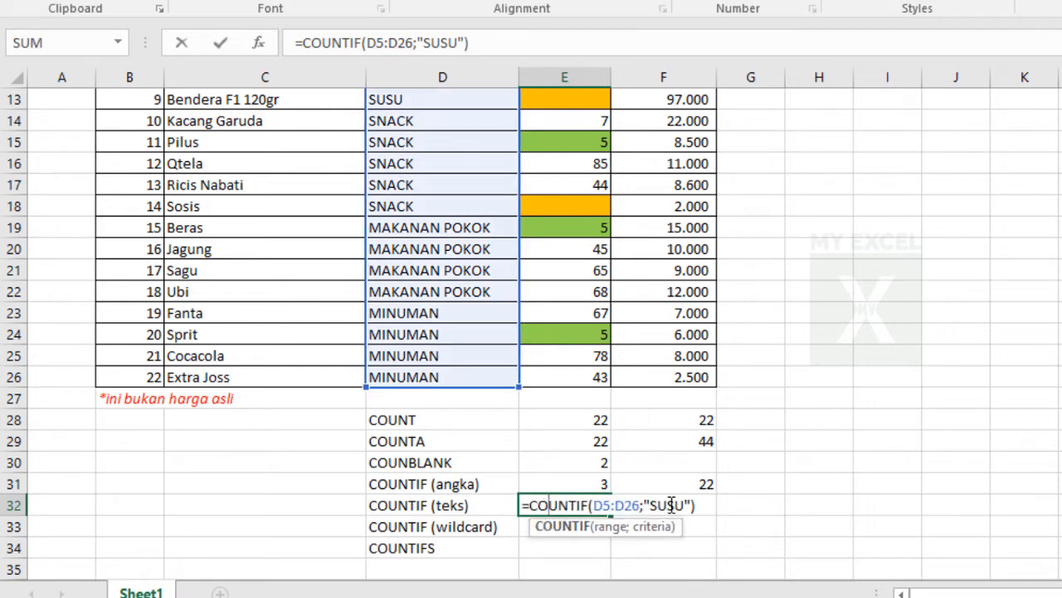
pyautogui.press('Return')
pyautogui.scroll(4, 450, 346)
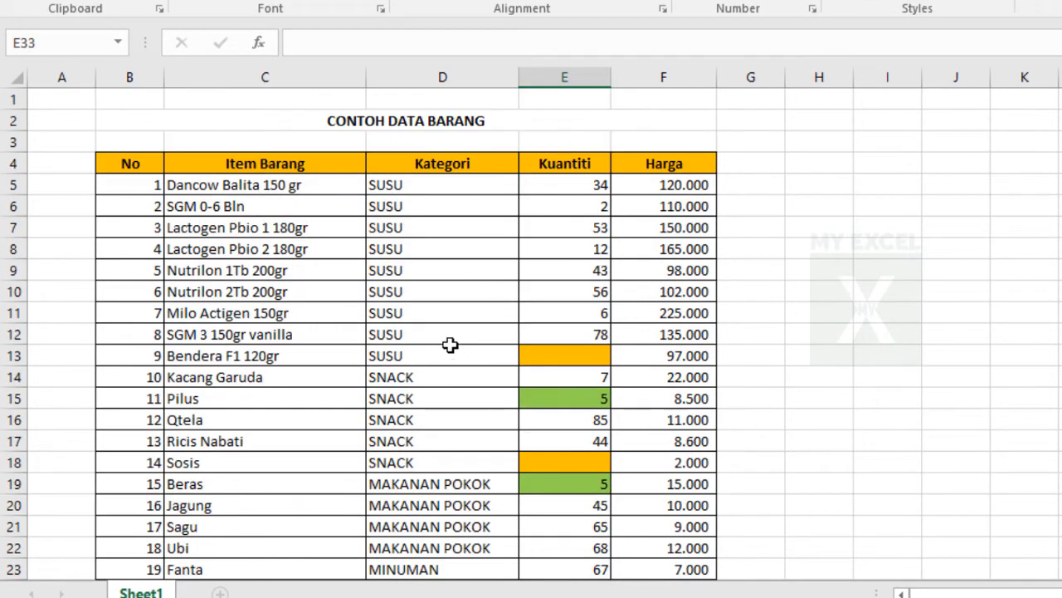
pyautogui.click(434, 192)
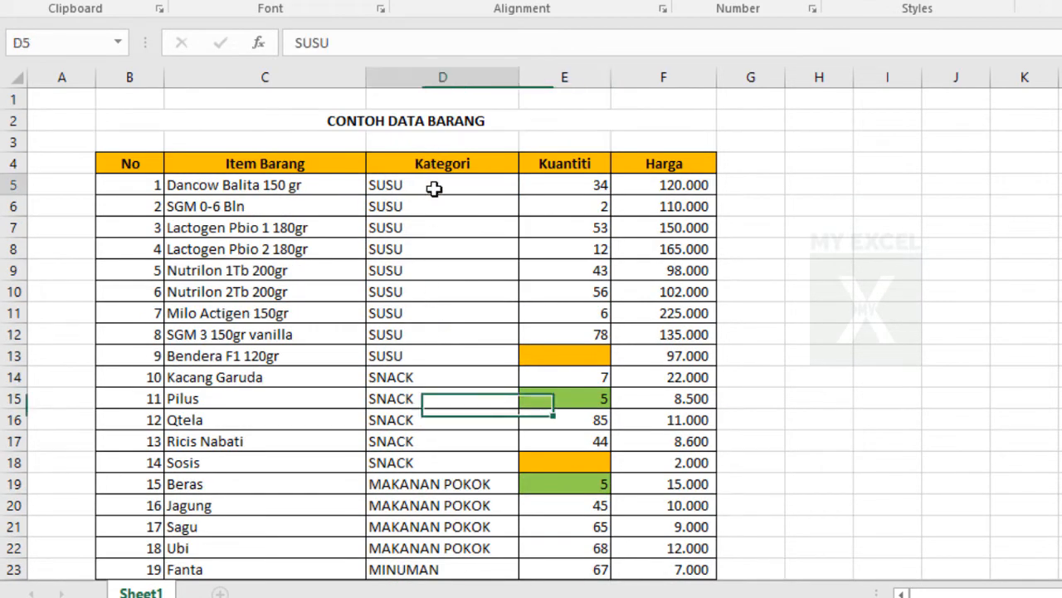
pyautogui.doubleClick(436, 191)
pyautogui.write('DFGDF')
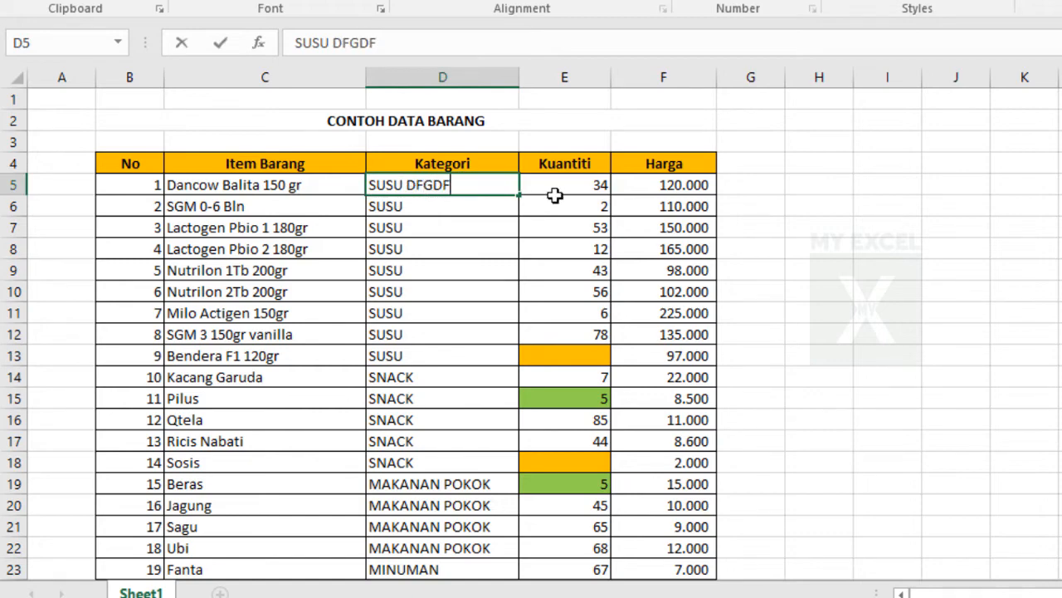
pyautogui.scroll(-4, 556, 197)
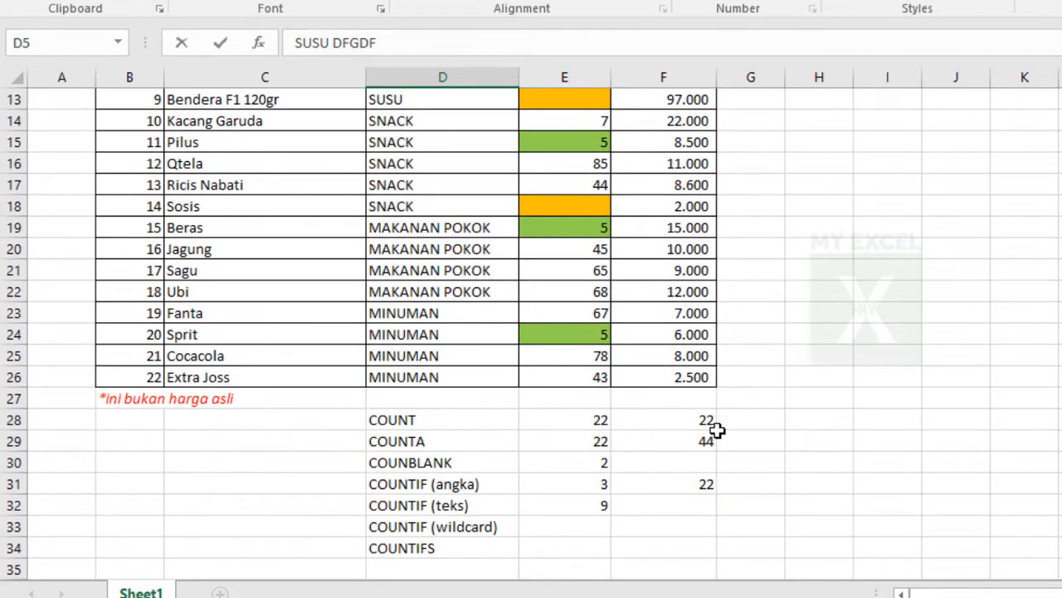
pyautogui.press('Return')
# Compare the edited Kategori entry in D5 with the COUNTIF result in E32
pyautogui.scroll(-3, 678, 479)
pyautogui.click(581, 463)
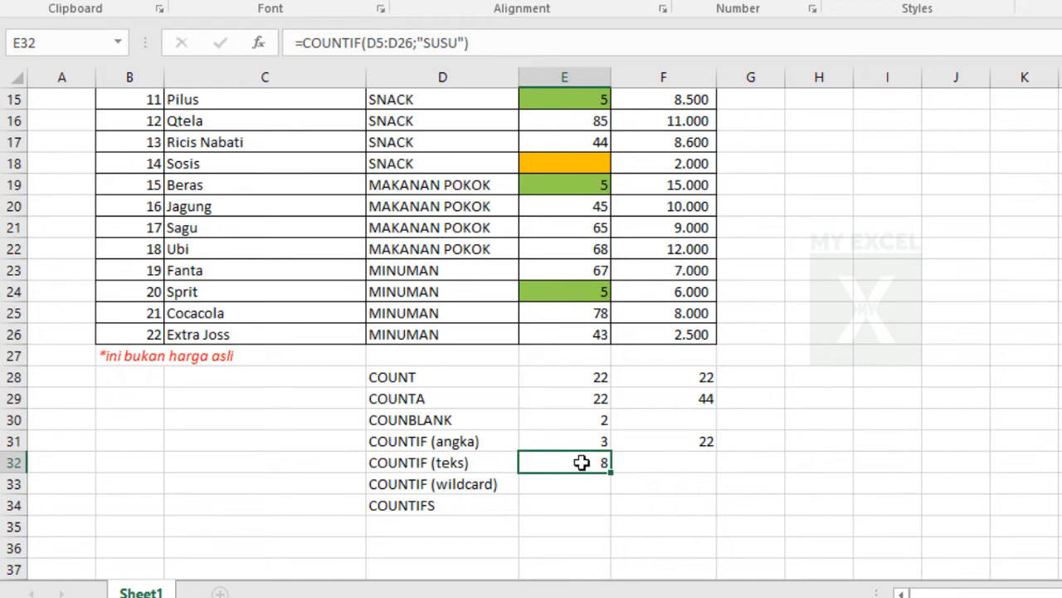
pyautogui.scroll(4, 579, 459)
pyautogui.click(395, 142)
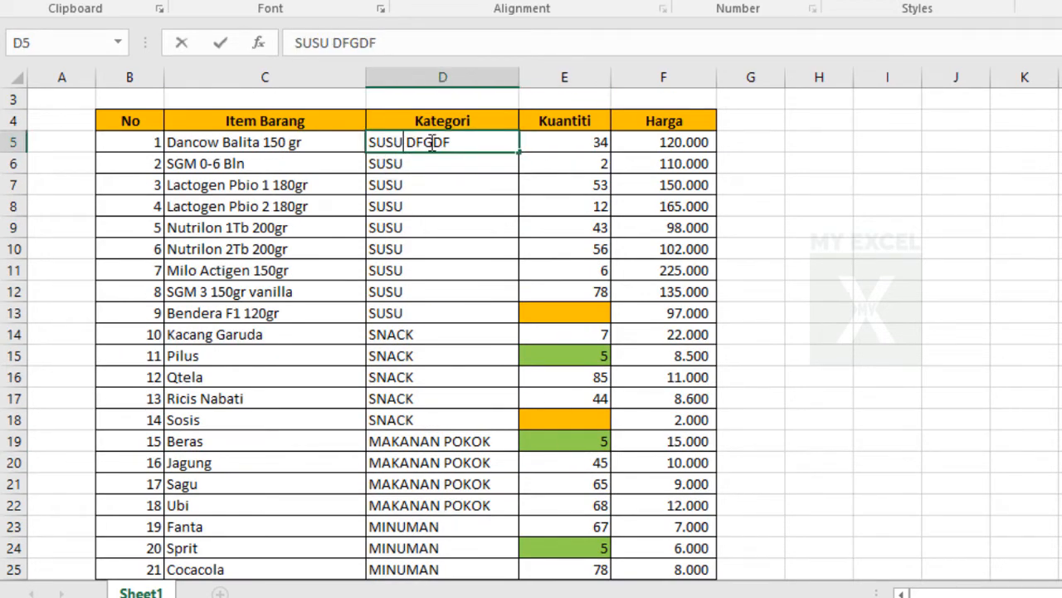
pyautogui.press('Return')
pyautogui.scroll(-4, 431, 142)
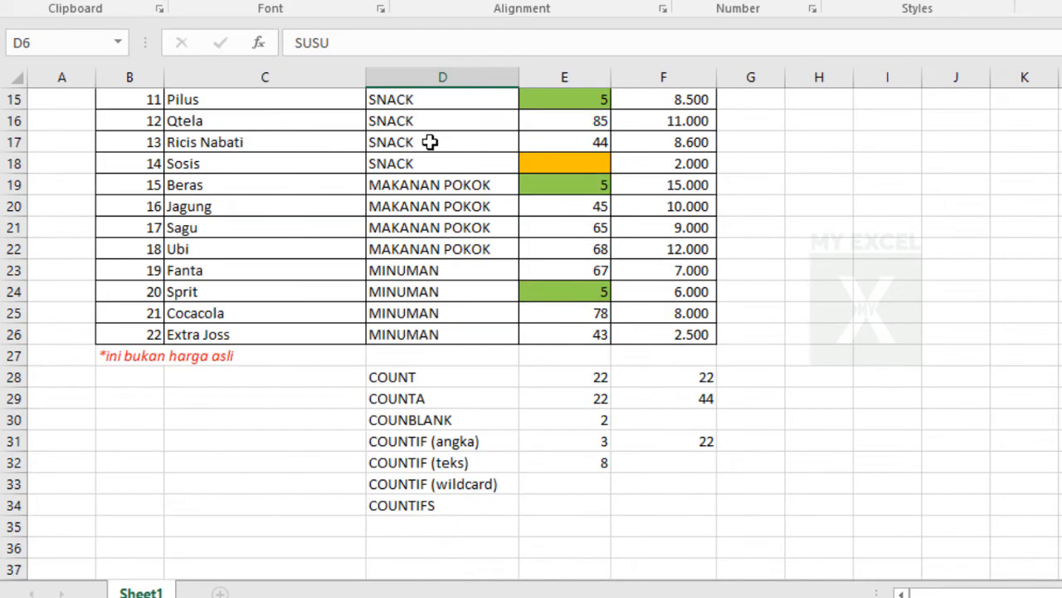
pyautogui.click(589, 461)
# Change the Kategori entry in D9 to "SUSU GHGH" and check the COUNTIF result in E32
pyautogui.scroll(5, 579, 410)
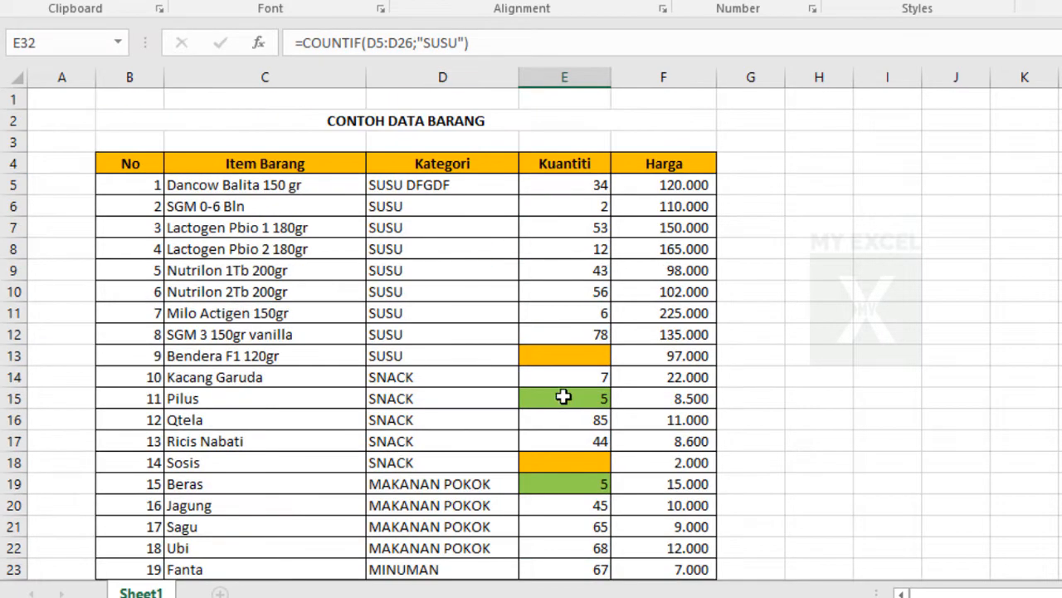
pyautogui.doubleClick(439, 266)
pyautogui.write('GHGH')
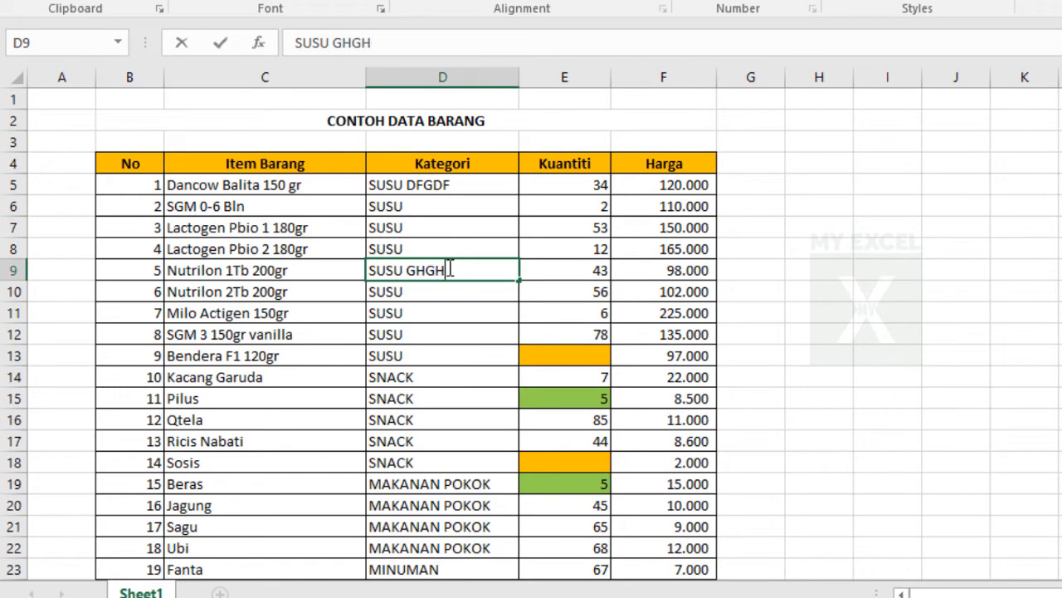
pyautogui.press('Return')
pyautogui.scroll(-5, 457, 269)
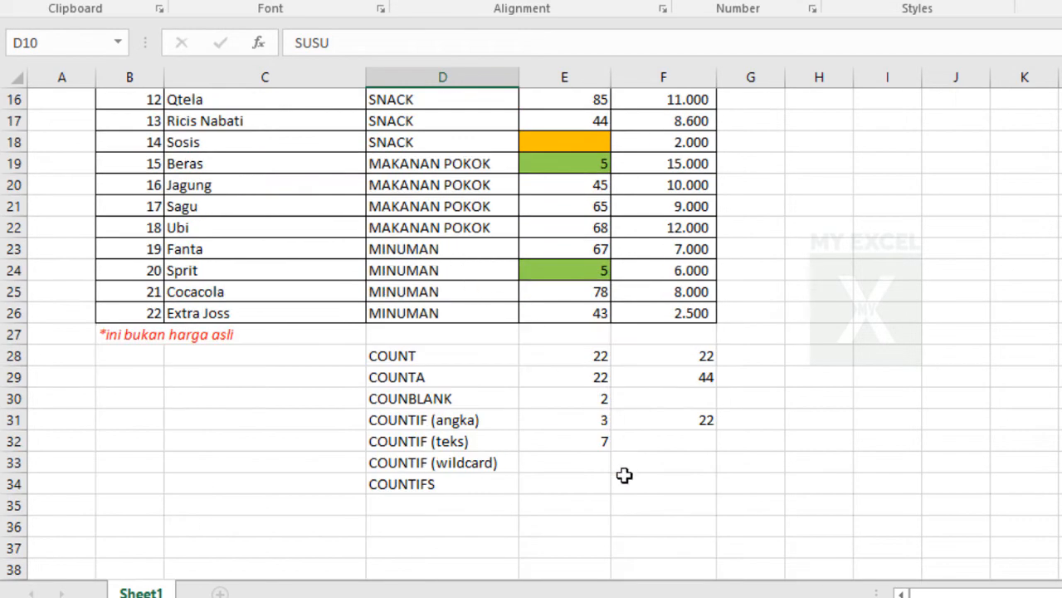
pyautogui.click(599, 437)
# Change the Kategori entries to "SUSU HGH" in D10 and "SUSU GHGH" in D11
pyautogui.scroll(3, 581, 448)
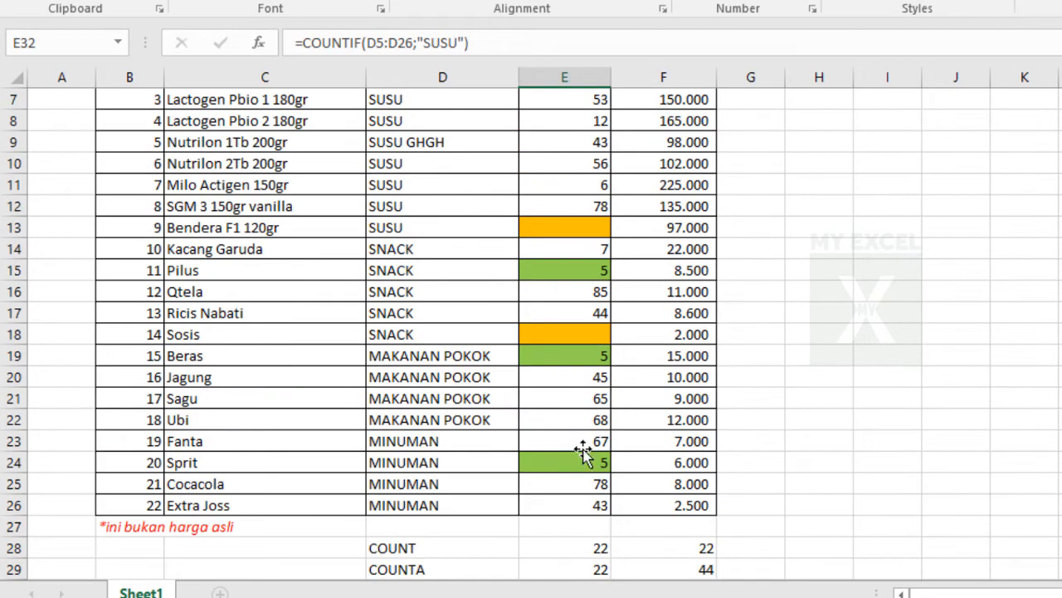
pyautogui.click(440, 169)
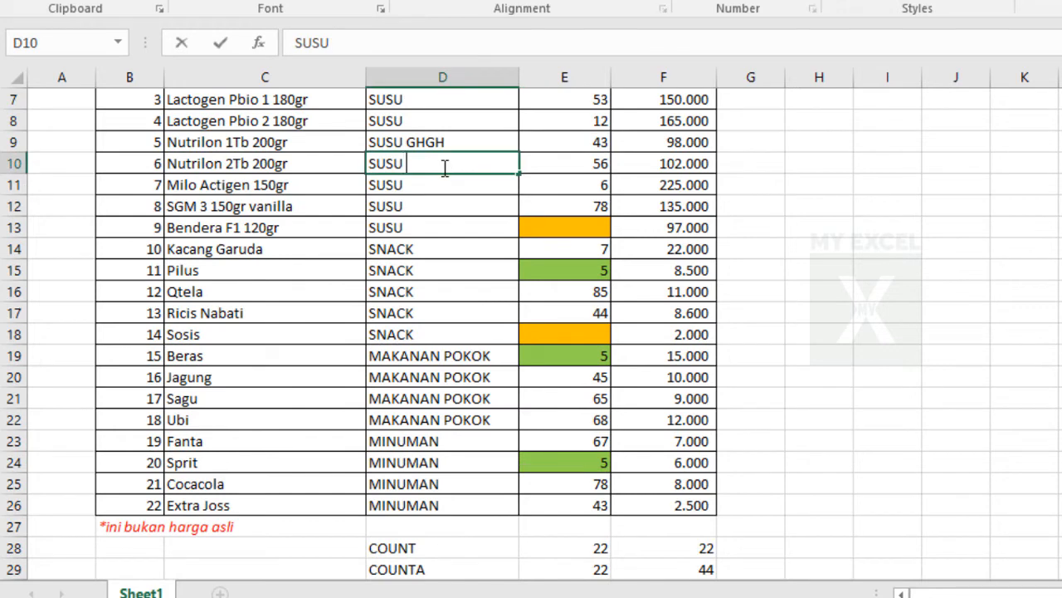
pyautogui.write('HGH')
pyautogui.press('Return')
pyautogui.doubleClick(448, 188)
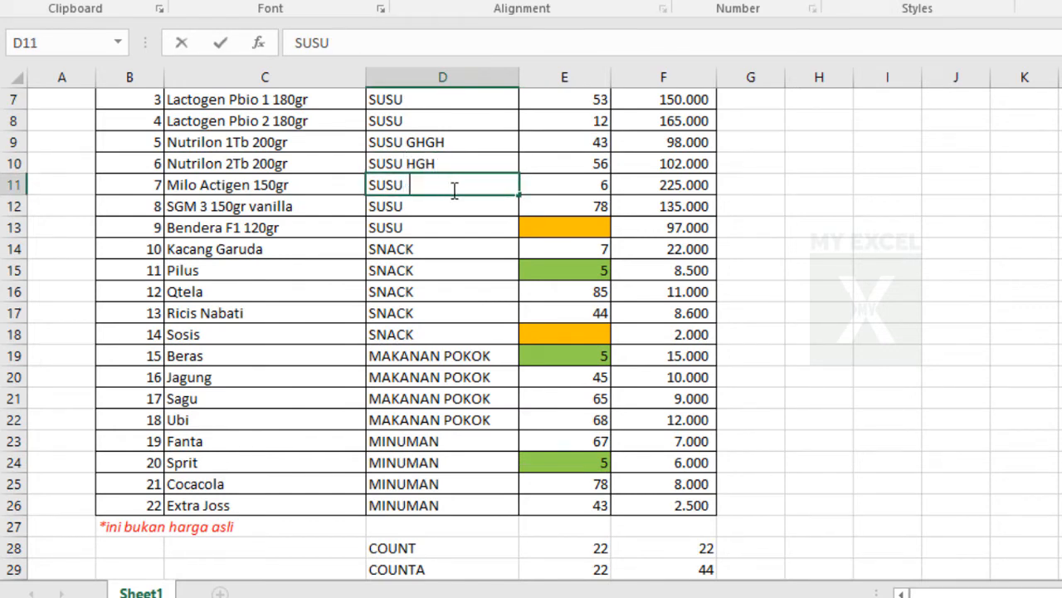
pyautogui.write('GHGH')
pyautogui.press('Return')
# Change the Kategori entries in D12 and D13 to "SUSU GHGH"
pyautogui.doubleClick(445, 208)
pyautogui.write('GHGH')
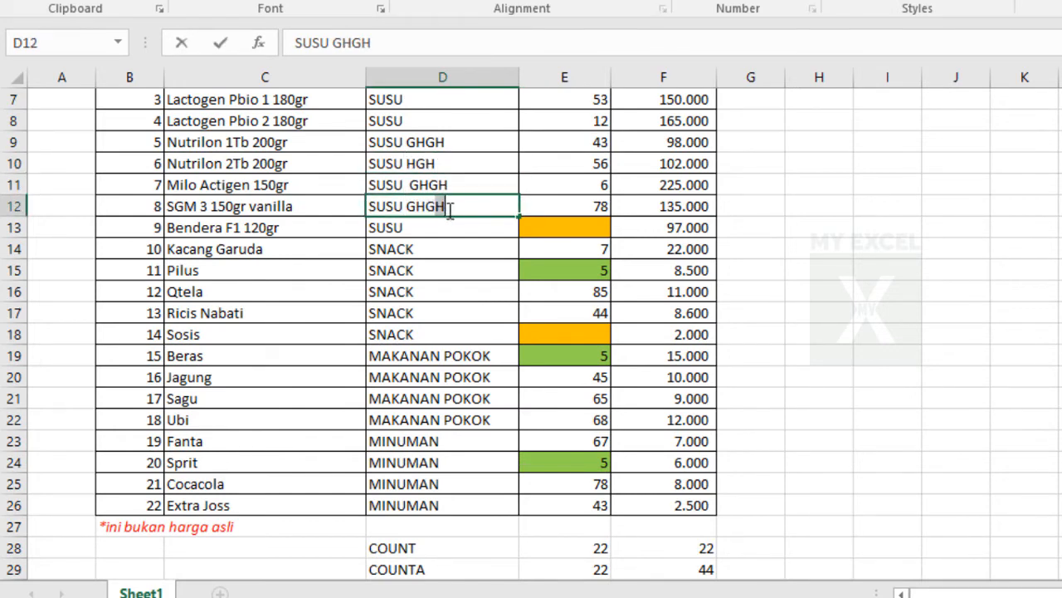
pyautogui.press('Return')
pyautogui.doubleClick(448, 221)
pyautogui.write('GHGH')
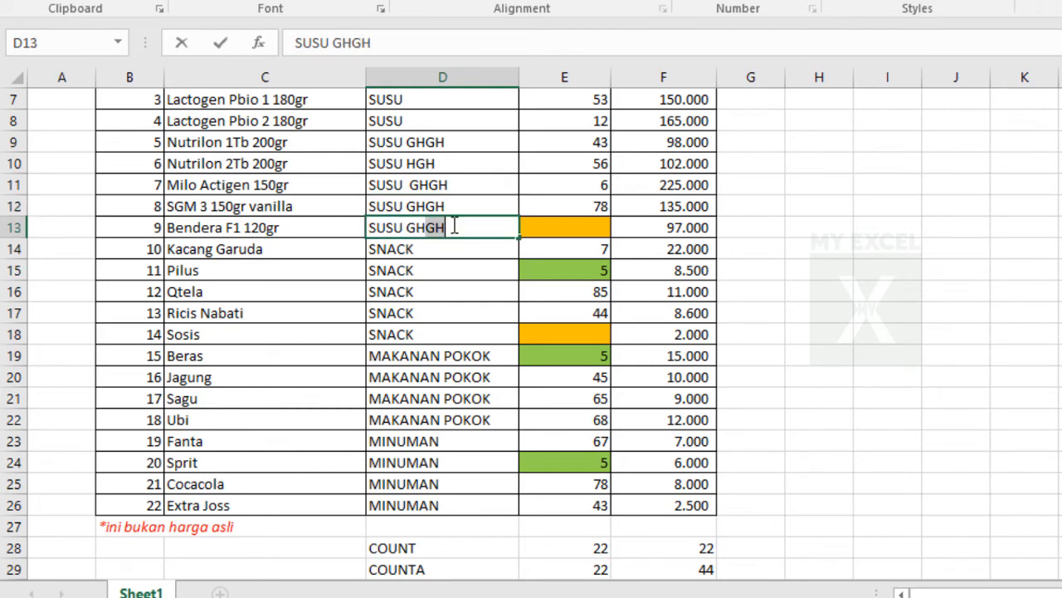
pyautogui.click(784, 264)
# Select the plain SUSU cells D6:D8 and compare them with the COUNTIF result in E32
pyautogui.scroll(-3, 763, 299)
pyautogui.click(578, 438)
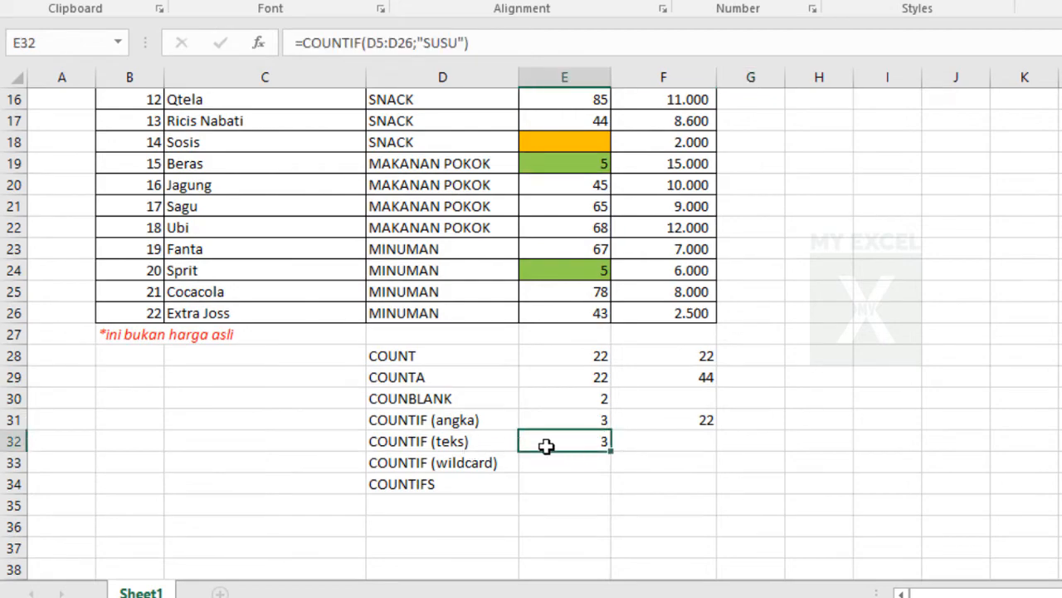
pyautogui.scroll(3, 553, 449)
pyautogui.scroll(-2, 553, 459)
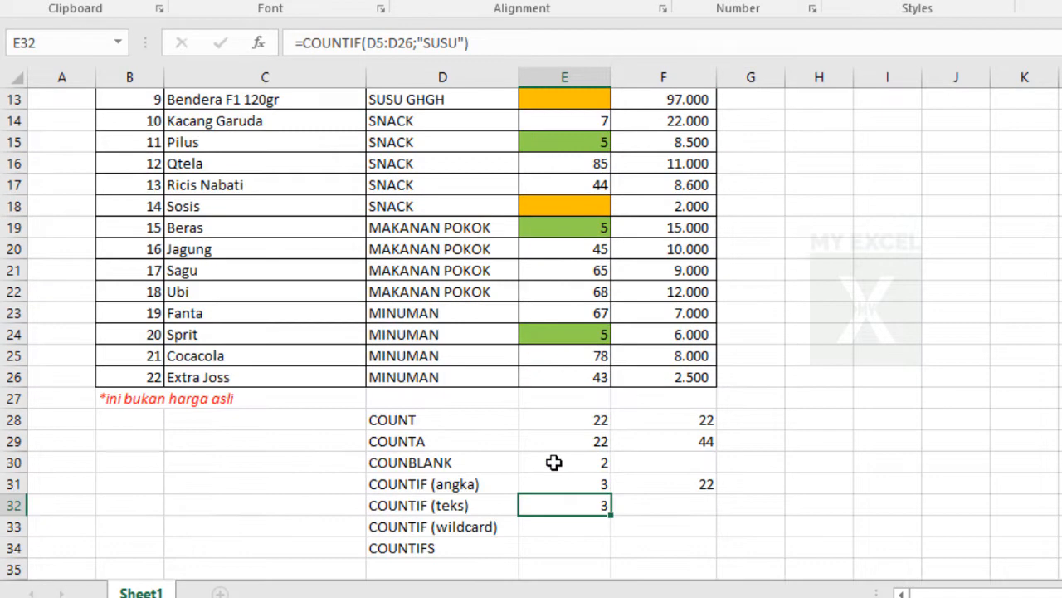
pyautogui.scroll(3, 523, 440)
pyautogui.moveTo(416, 142); pyautogui.dragTo(413, 179)
pyautogui.scroll(-3, 631, 569)
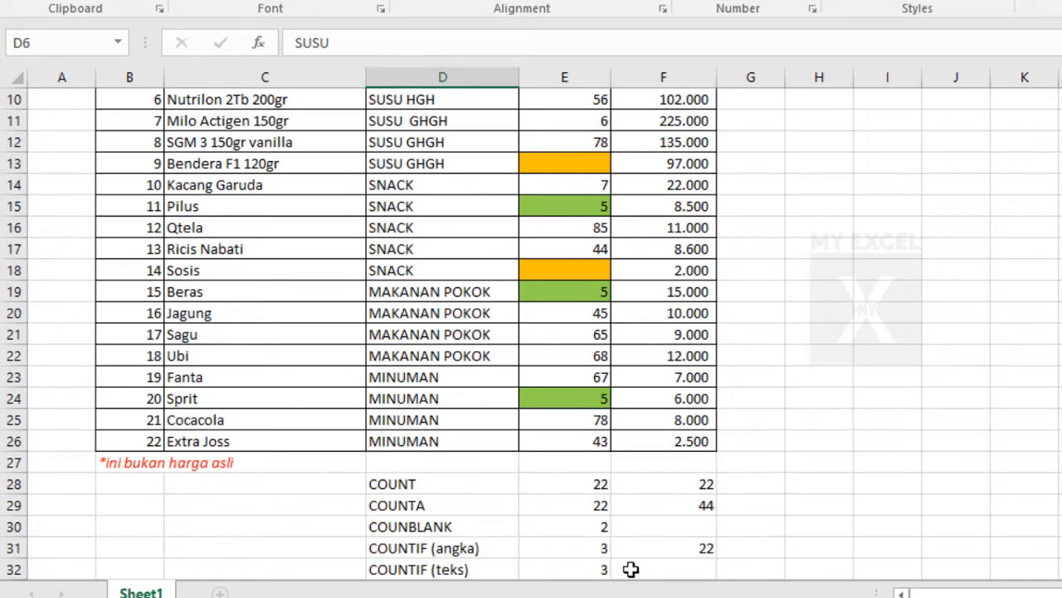
pyautogui.scroll(3, 567, 517)
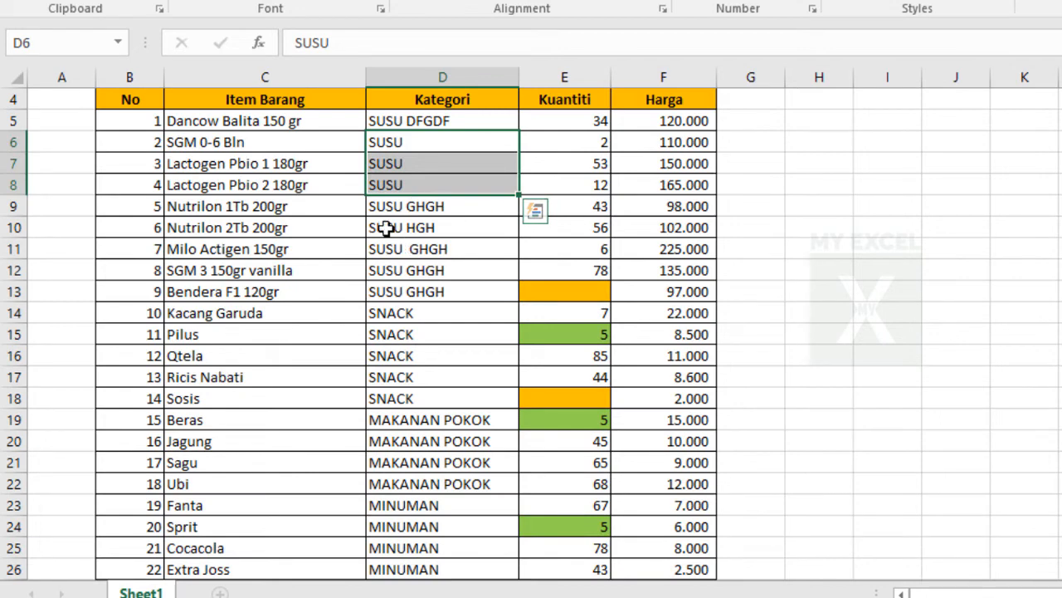
pyautogui.scroll(-4, 714, 407)
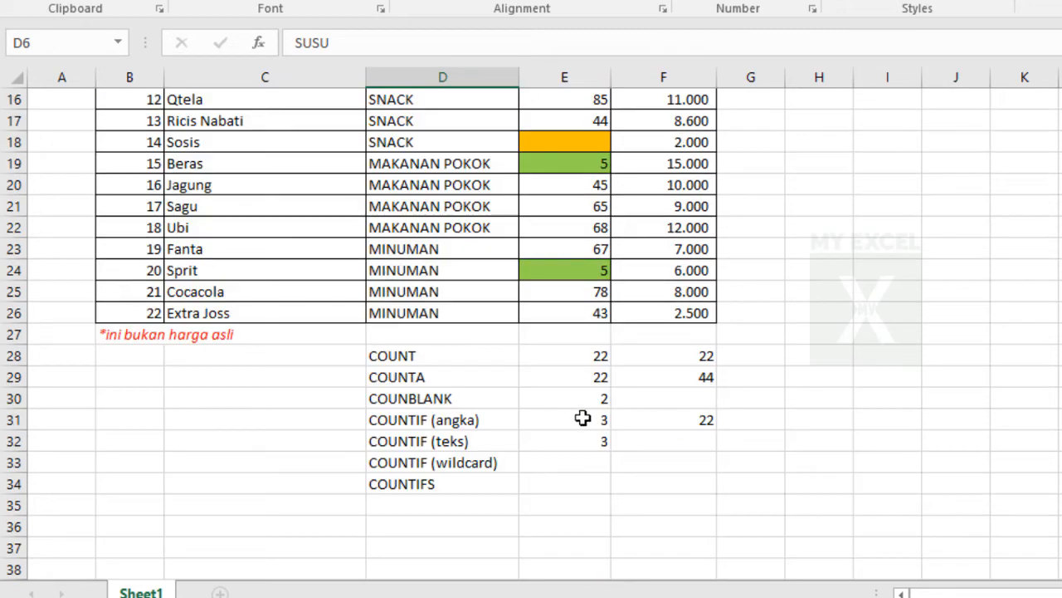
# Review the exact text criterion in the E32 COUNTIF formula against the Kategori entries
pyautogui.click(558, 456)
pyautogui.click(581, 442)
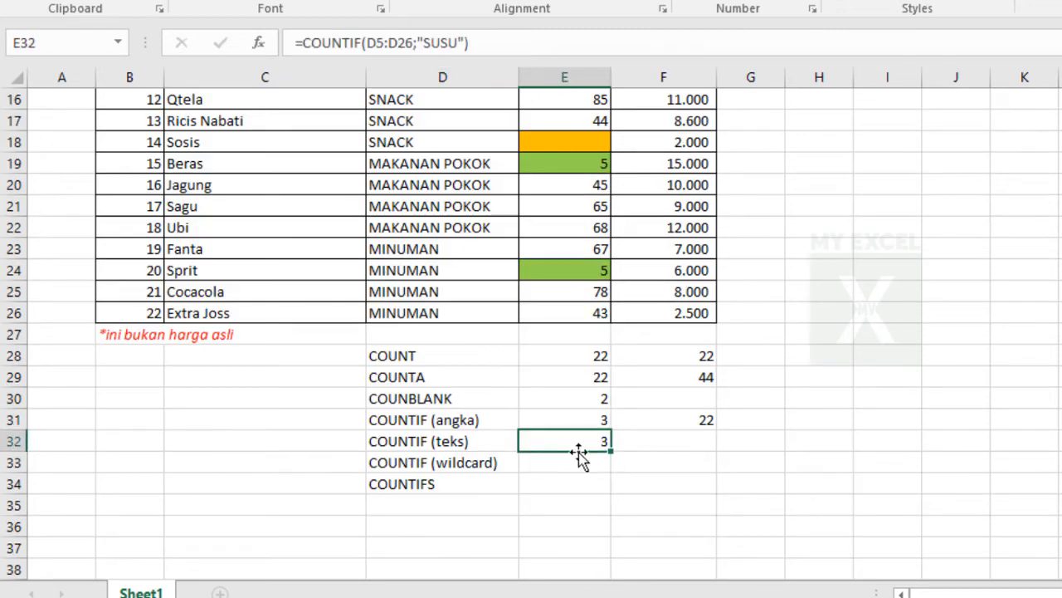
pyautogui.scroll(3, 580, 455)
pyautogui.scroll(-2, 576, 455)
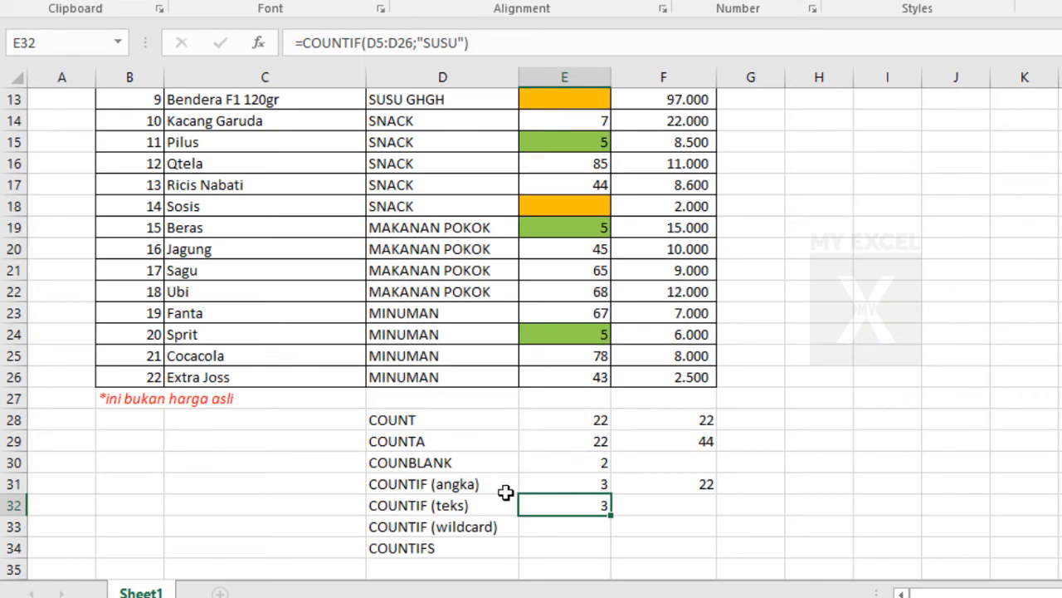
pyautogui.doubleClick(546, 498)
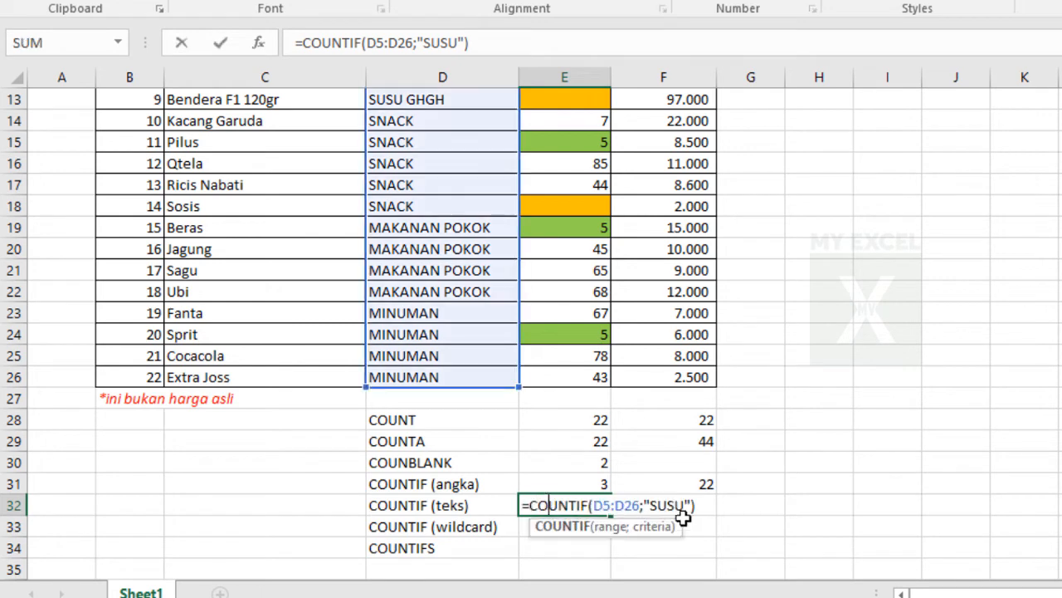
pyautogui.press('Return')
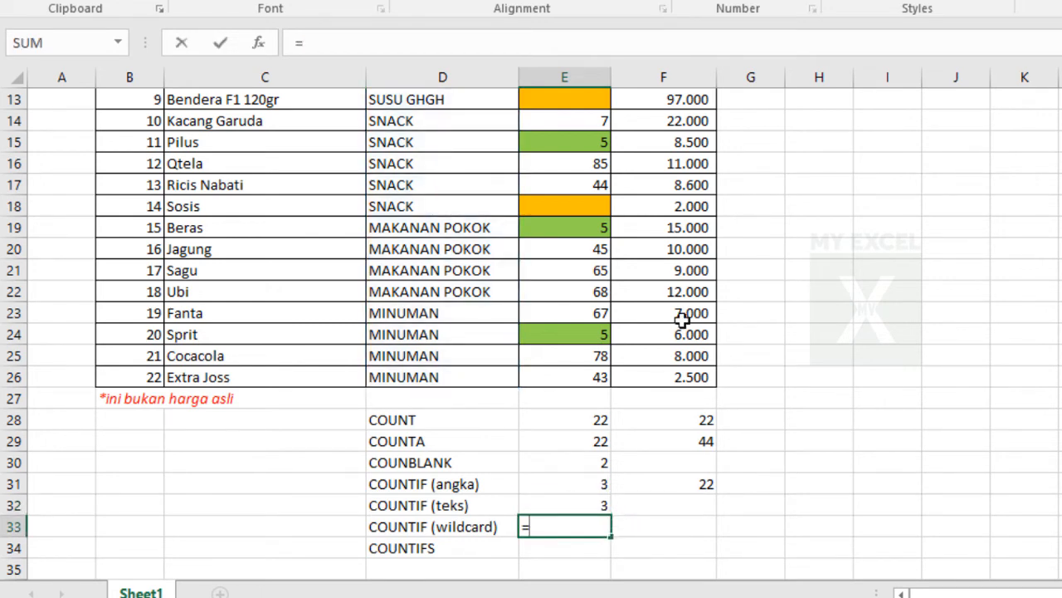
# Start a COUNTIF formula in E33 for the wildcard example
pyautogui.write('=COUN')
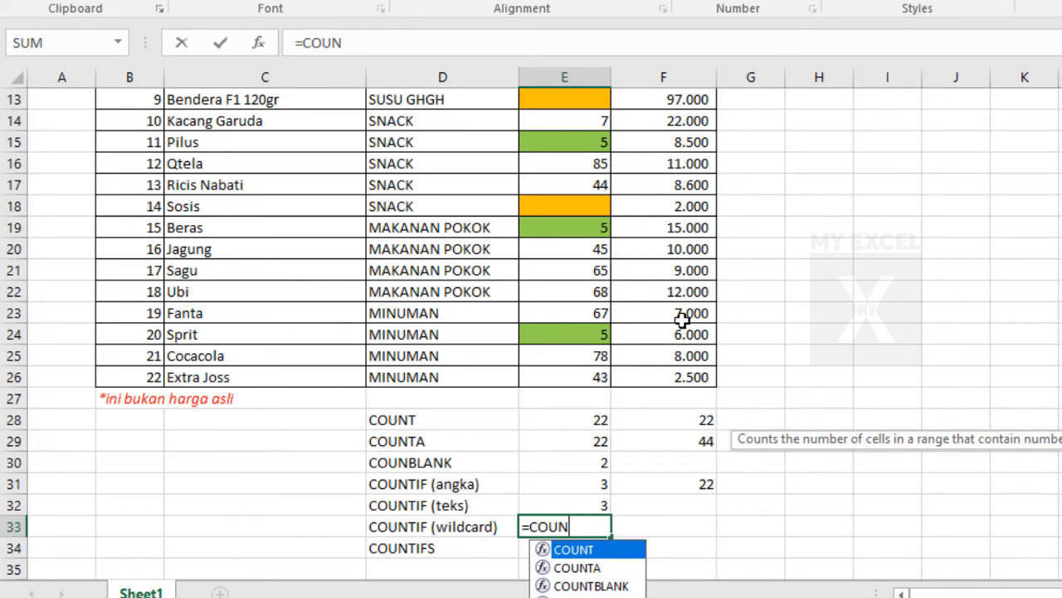
pyautogui.write('T')
pyautogui.press('Left')
pyautogui.press('Left')
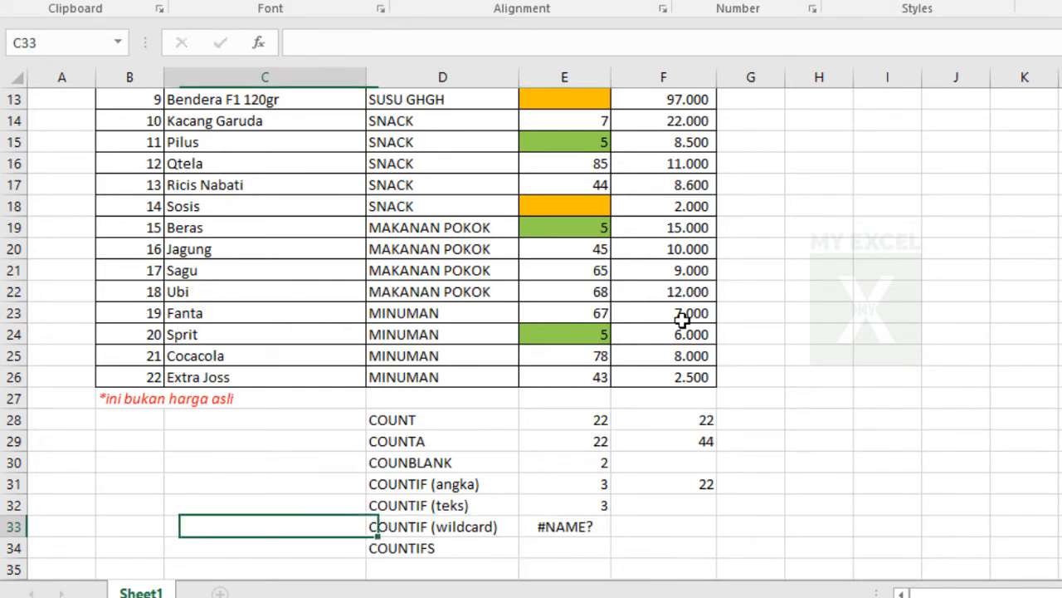
pyautogui.doubleClick(597, 526)
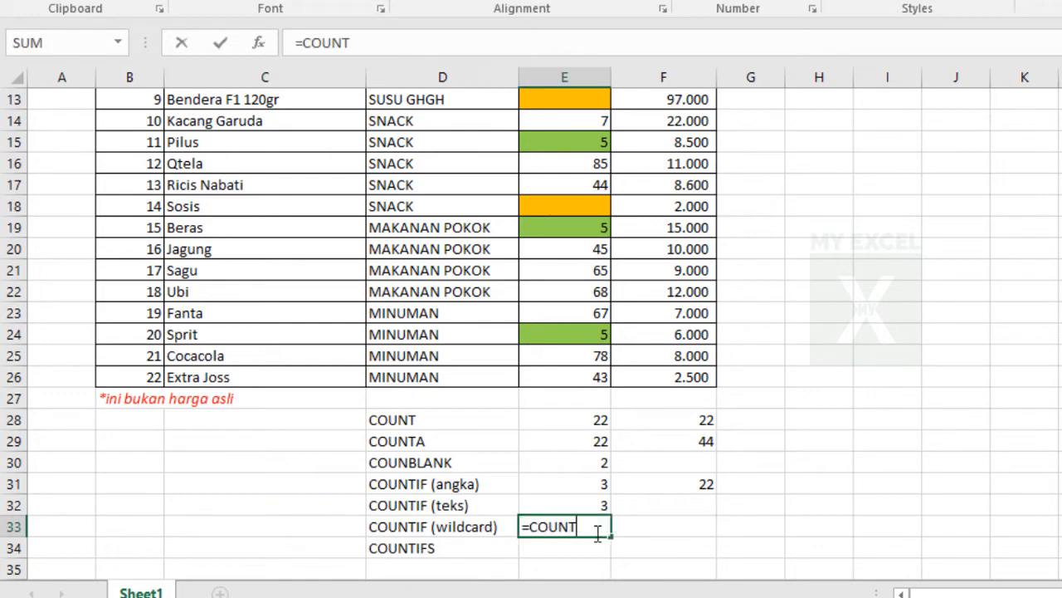
pyautogui.write('IF')
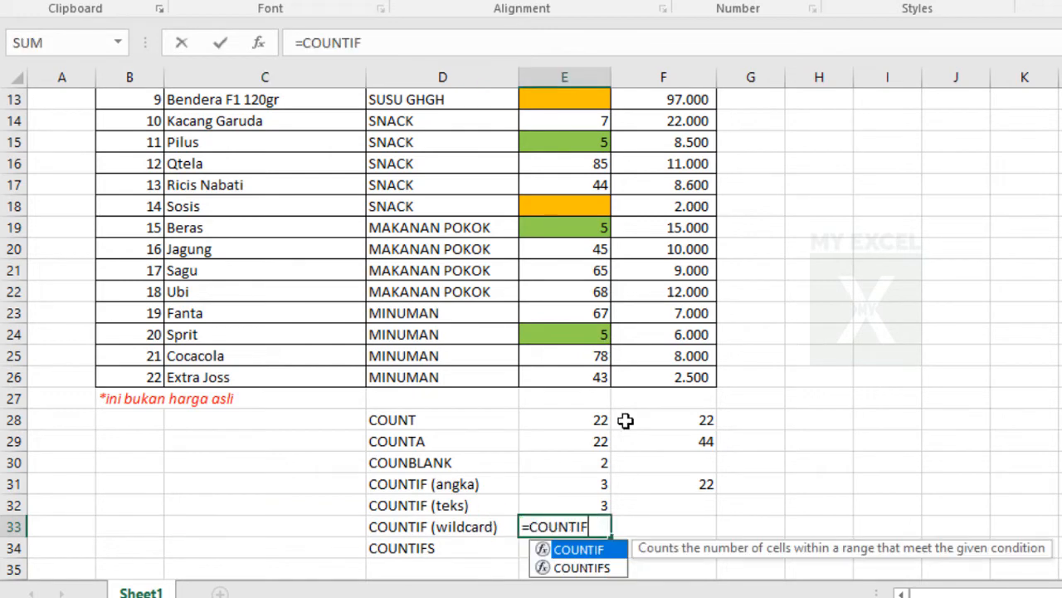
pyautogui.write('(')
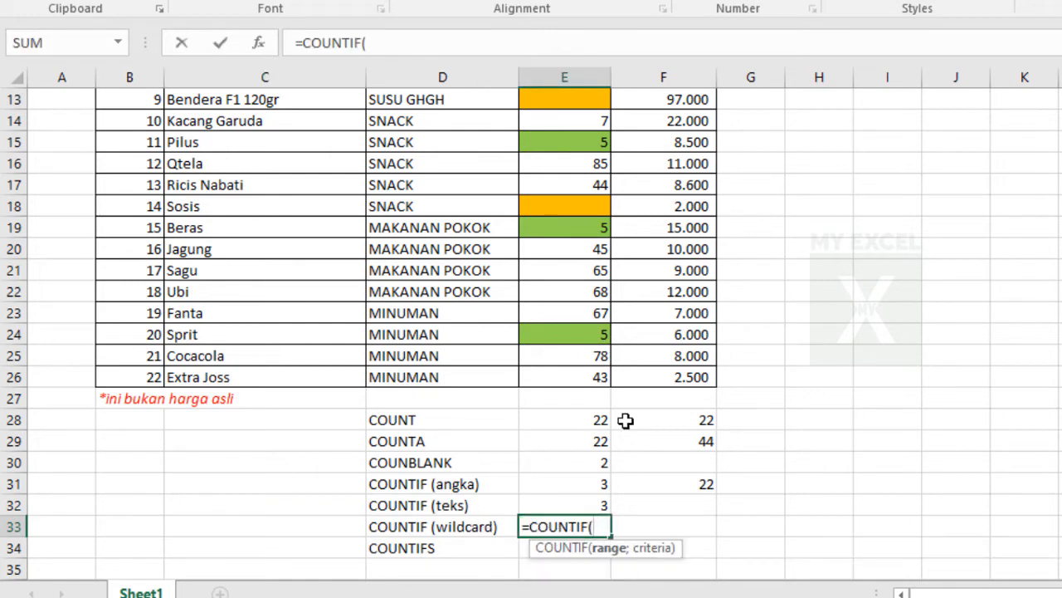
# Set the Kategori cells D5:D26 as the range of the COUNTIF formula in E33
pyautogui.click(465, 377)
pyautogui.scroll(4, 465, 377)
pyautogui.moveTo(409, 202); pyautogui.dragTo(409, 185)
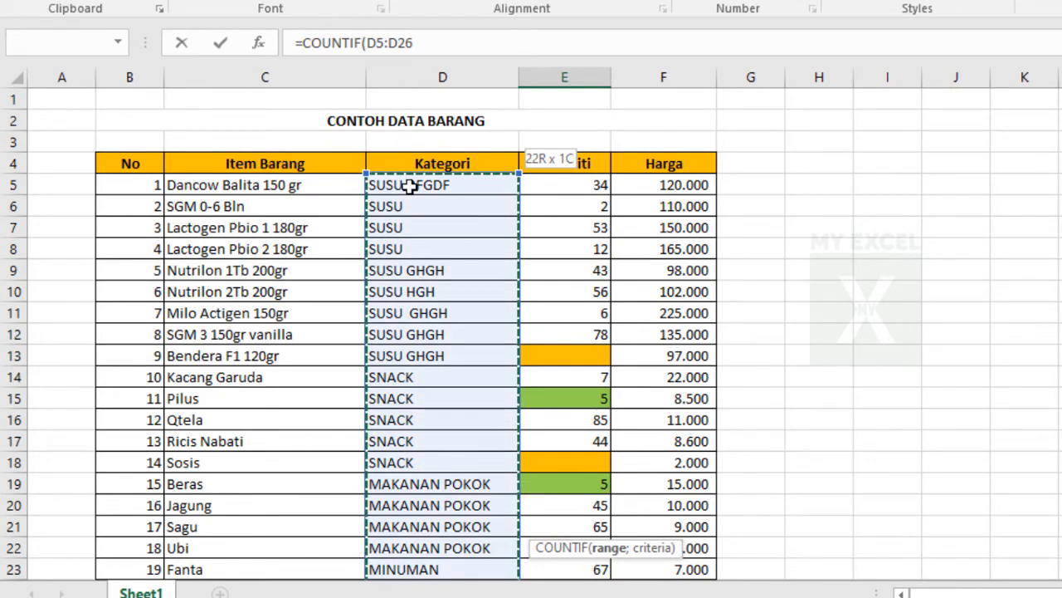
pyautogui.scroll(-1, 655, 313)
pyautogui.scroll(-3, 666, 275)
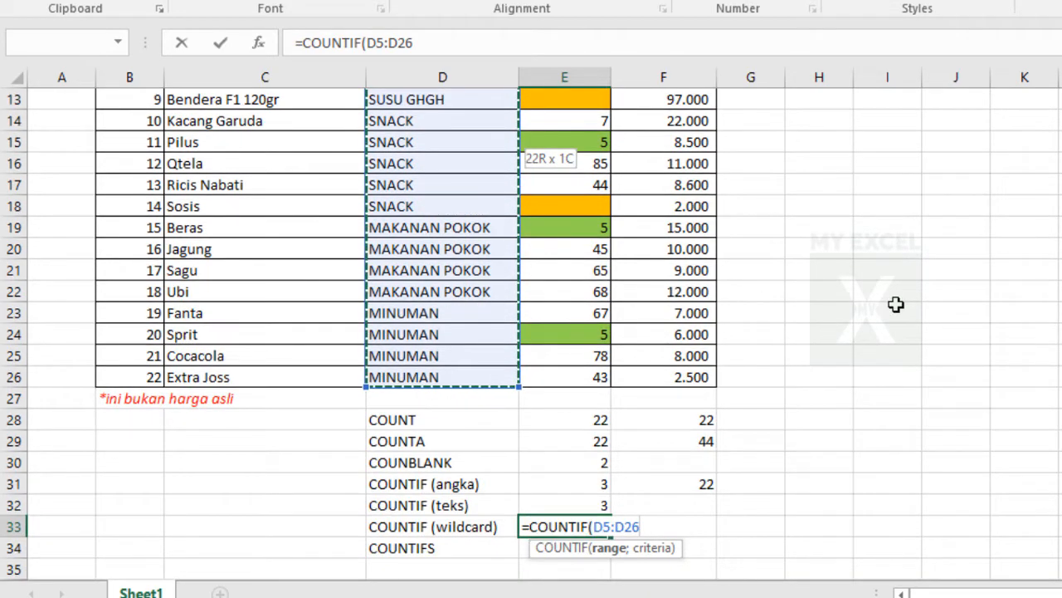
pyautogui.scroll(3, 896, 304)
pyautogui.scroll(1, 896, 305)
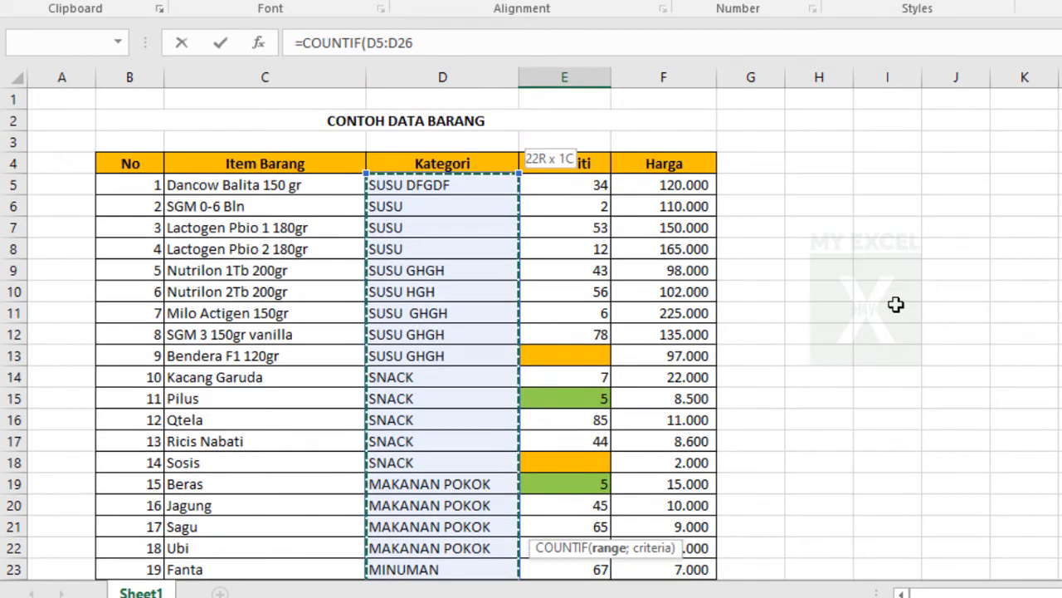
pyautogui.scroll(-5, 896, 304)
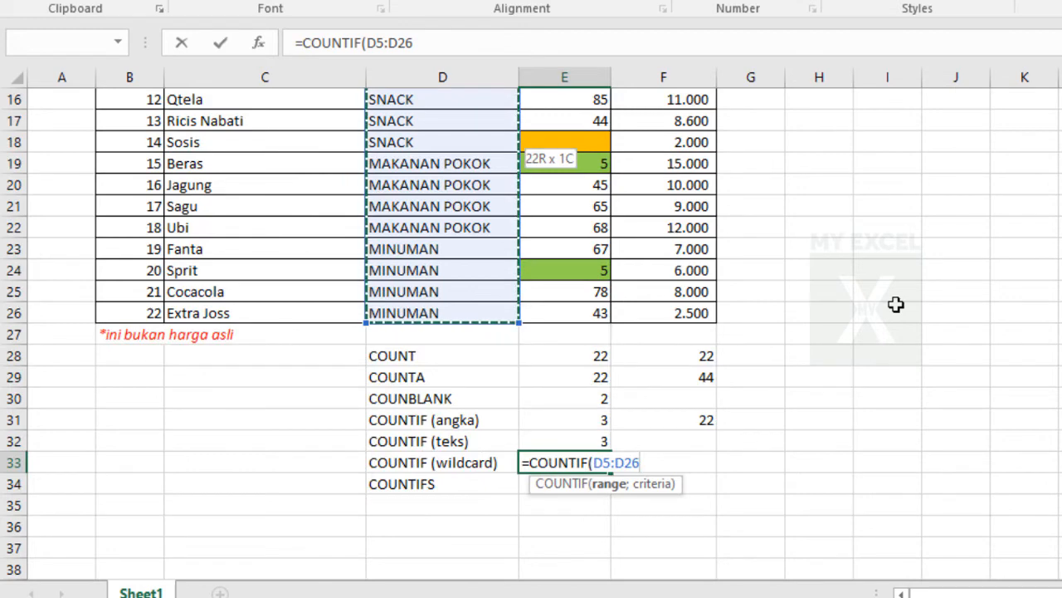
# Complete the E33 COUNTIF formula with the wildcard criterion "SUSU*"
pyautogui.write(';"s')
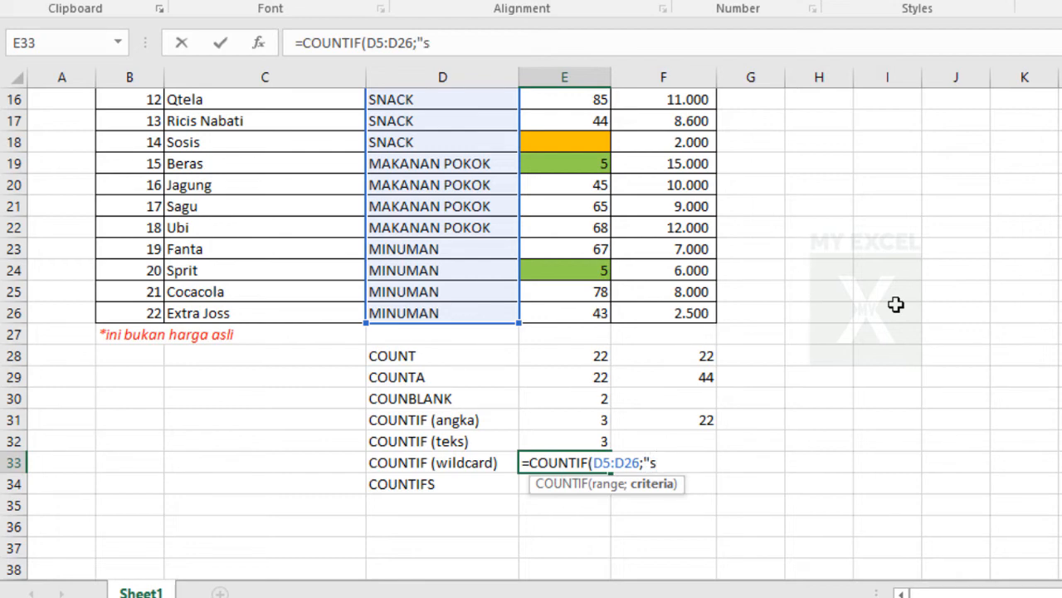
pyautogui.write('SUSU')
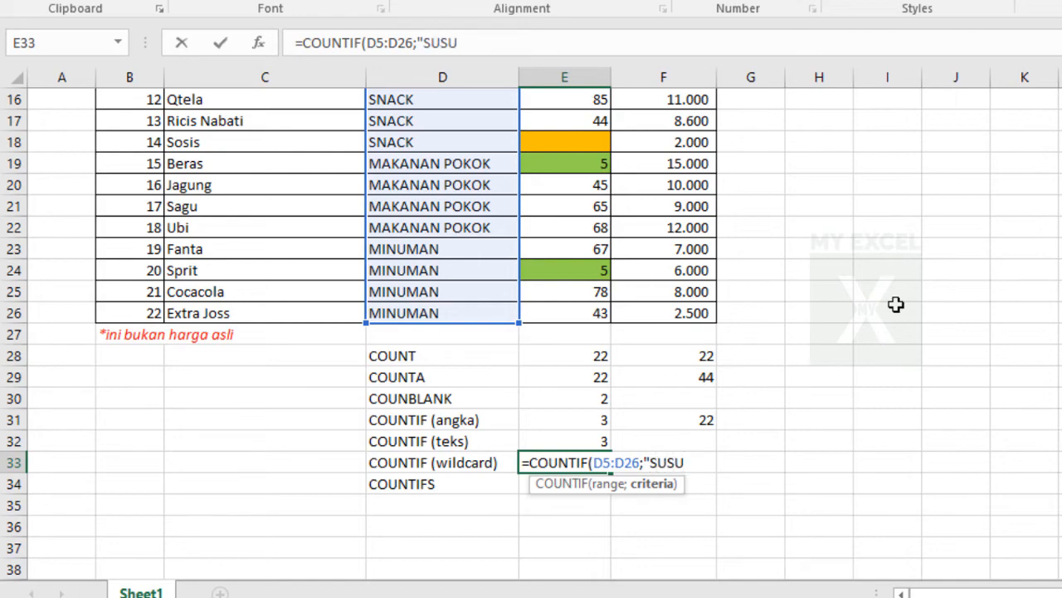
pyautogui.scroll(4, 896, 305)
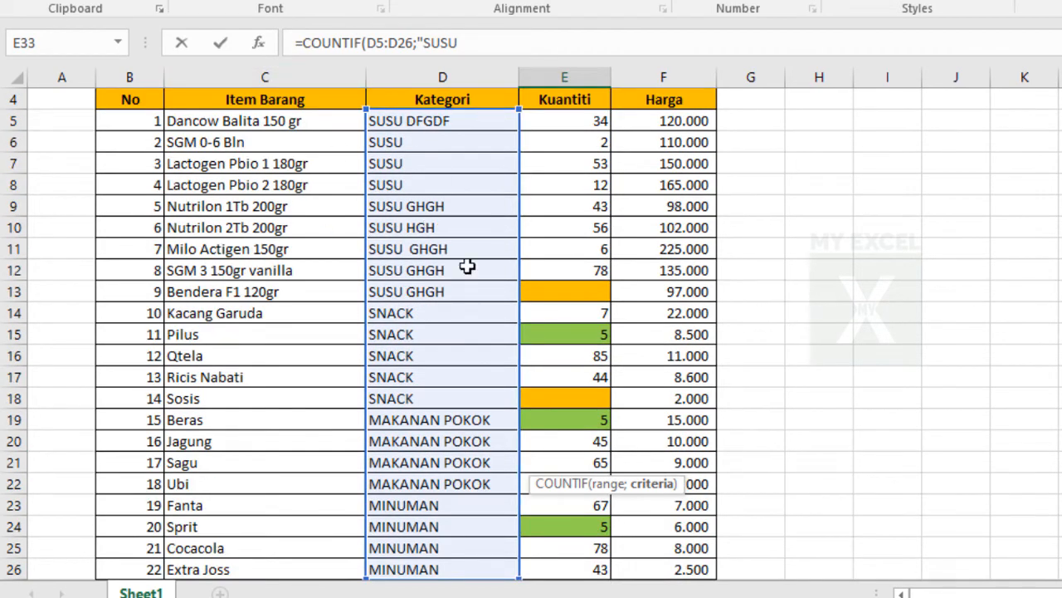
pyautogui.scroll(-5, 850, 287)
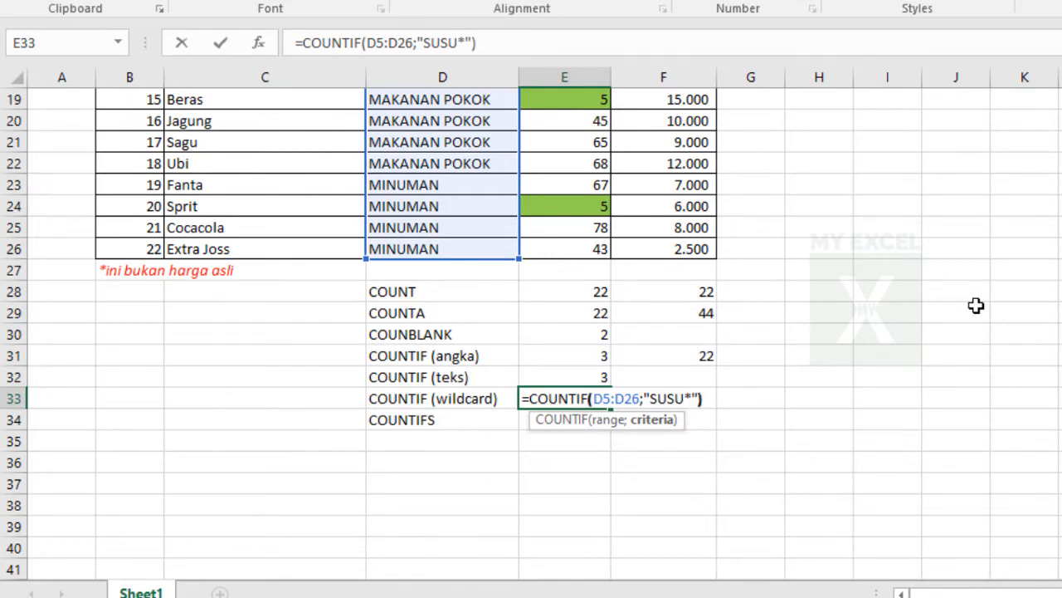
pyautogui.press('Return')
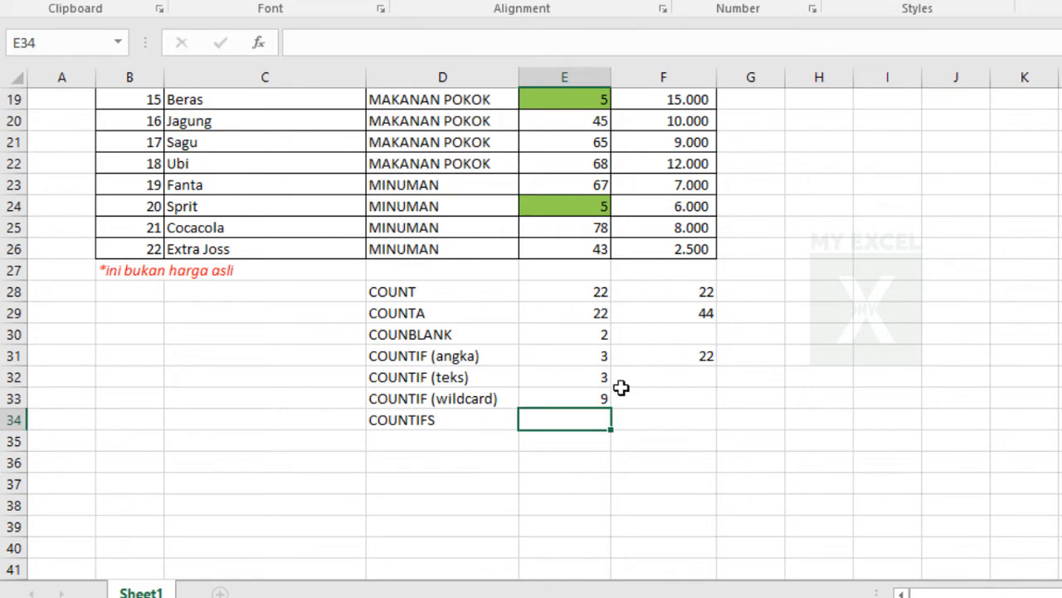
# Insert "dfsd" before the Kategori text of Nutrilon 1Tb 200gr in D9, making it "dfsd SUSU GHGH"
pyautogui.click(588, 401)
pyautogui.scroll(5, 622, 373)
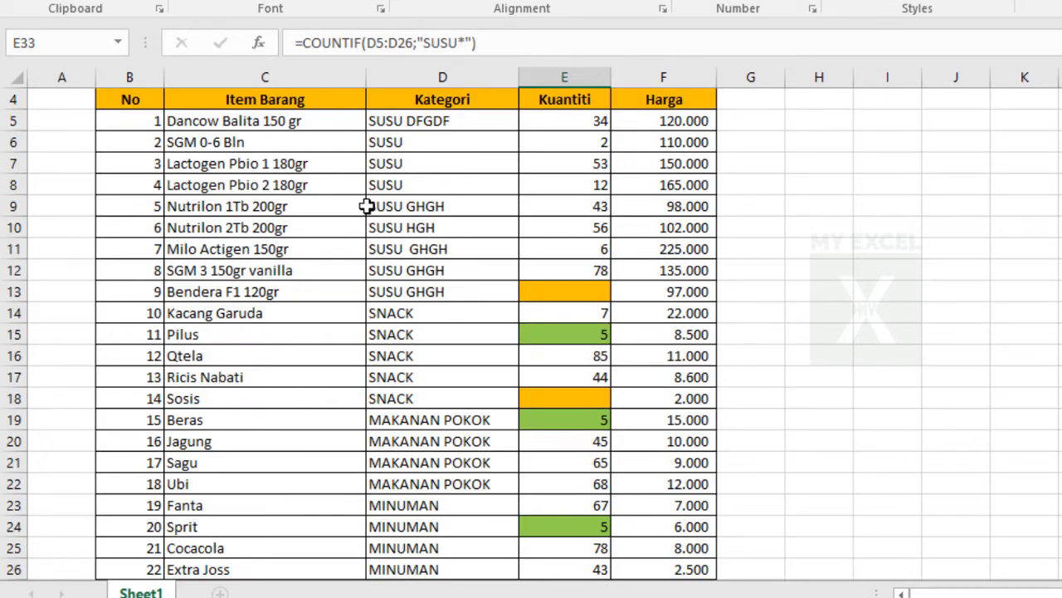
pyautogui.click(140, 206)
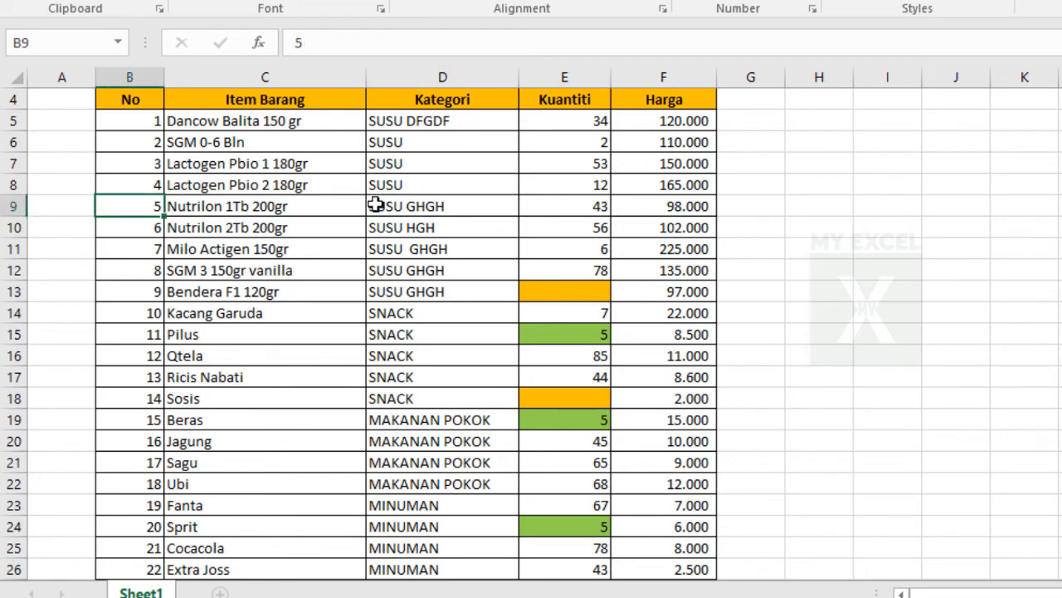
pyautogui.doubleClick(377, 205)
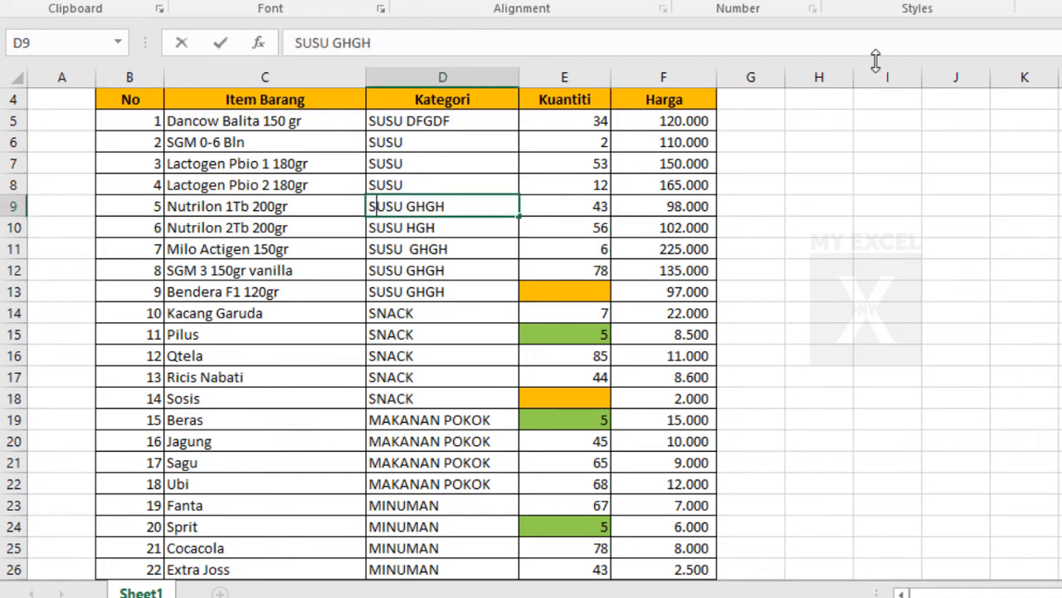
pyautogui.write('dfsd')
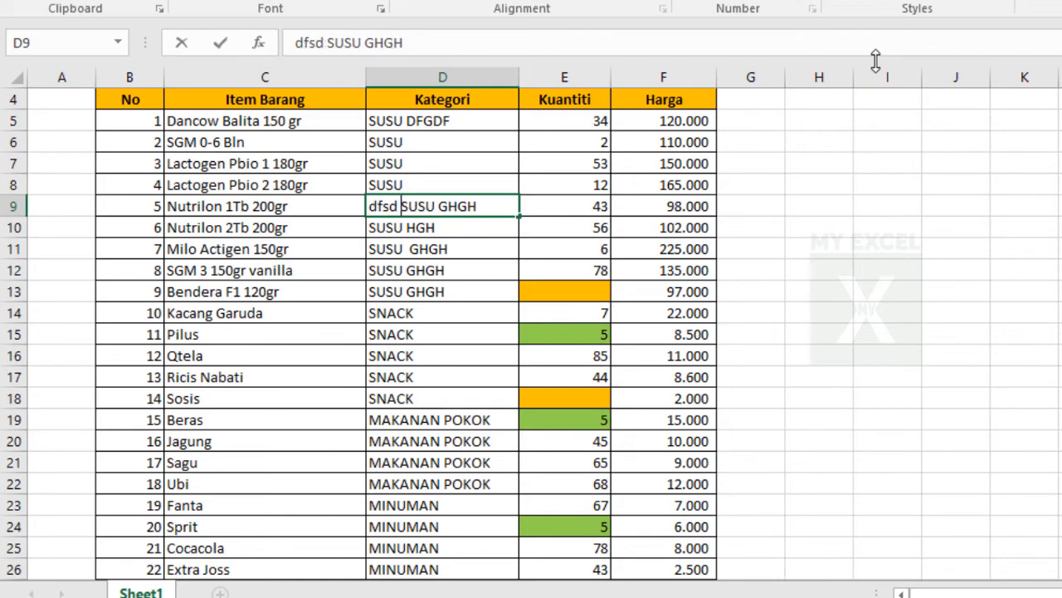
pyautogui.scroll(-5, 482, 208)
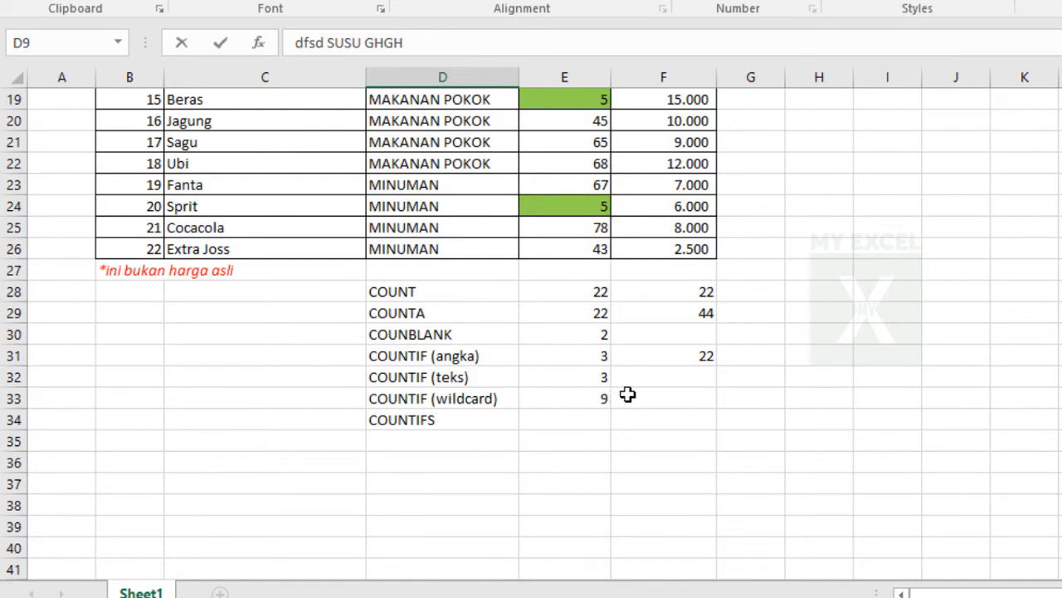
pyautogui.press('Return')
# Review the trailing asterisk criterion of the E33 COUNTIF formula against the Kategori entries
pyautogui.scroll(-3, 643, 397)
pyautogui.click(579, 398)
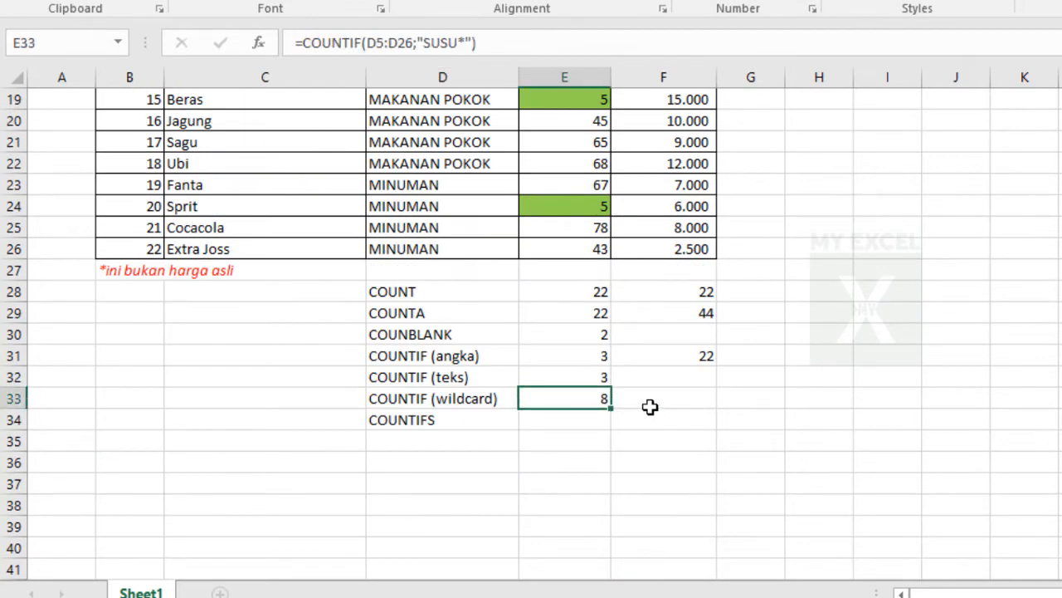
pyautogui.scroll(2, 644, 410)
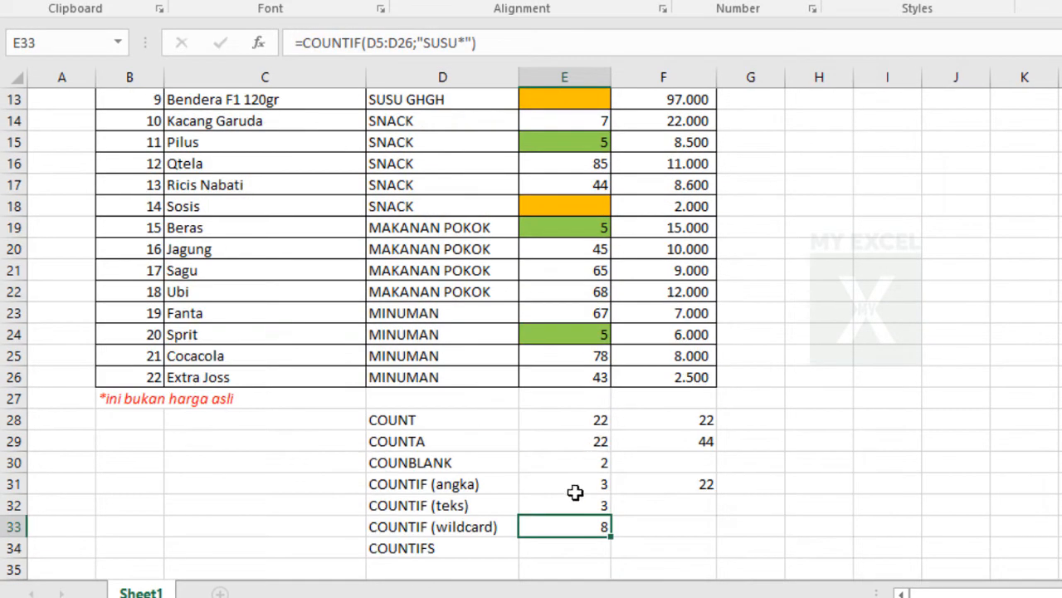
pyautogui.doubleClick(563, 523)
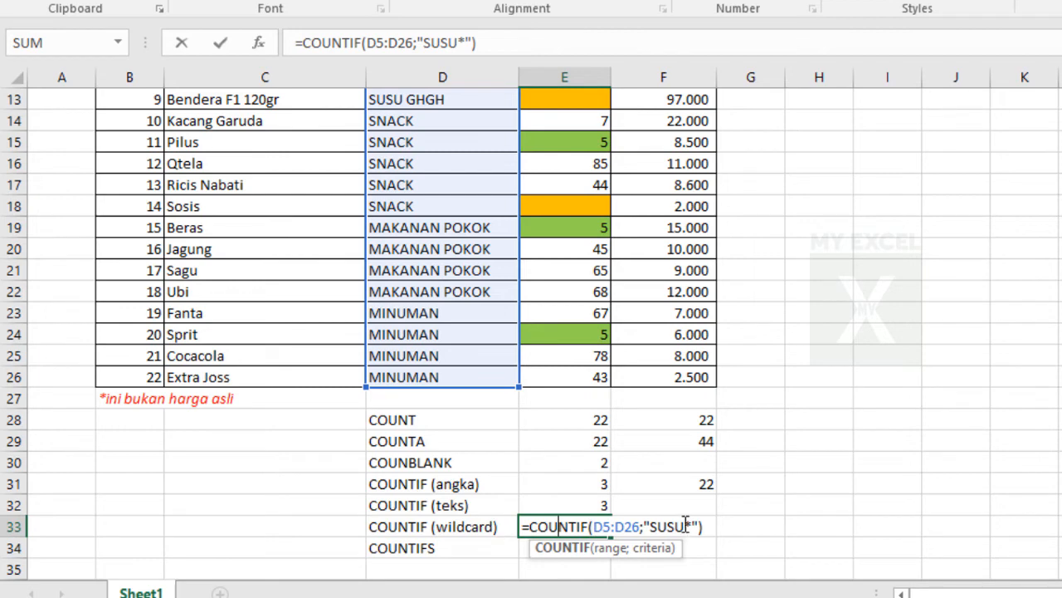
pyautogui.click(700, 525)
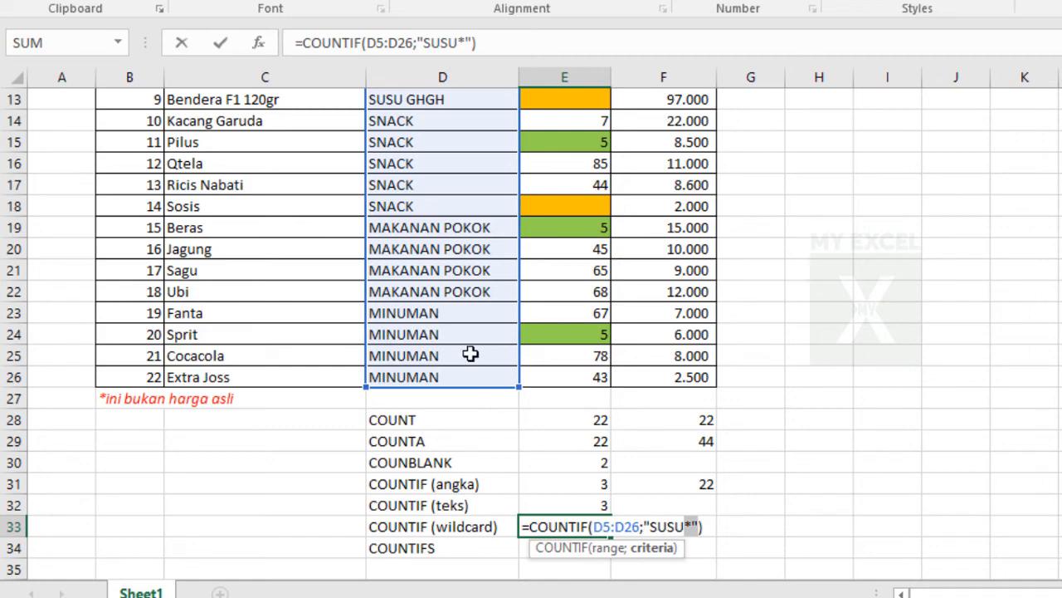
pyautogui.scroll(4, 472, 354)
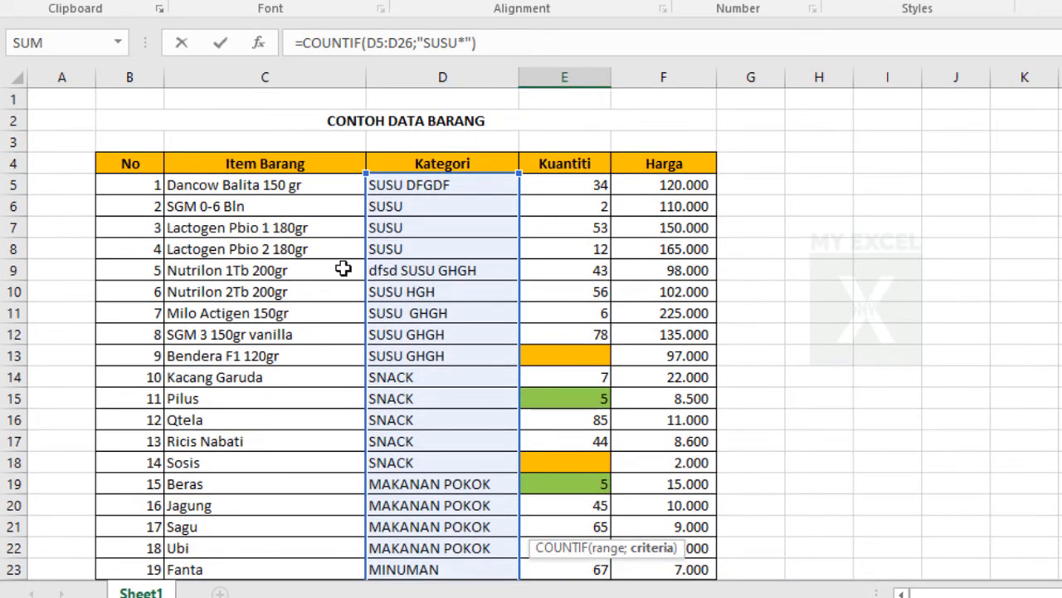
pyautogui.scroll(-5, 532, 313)
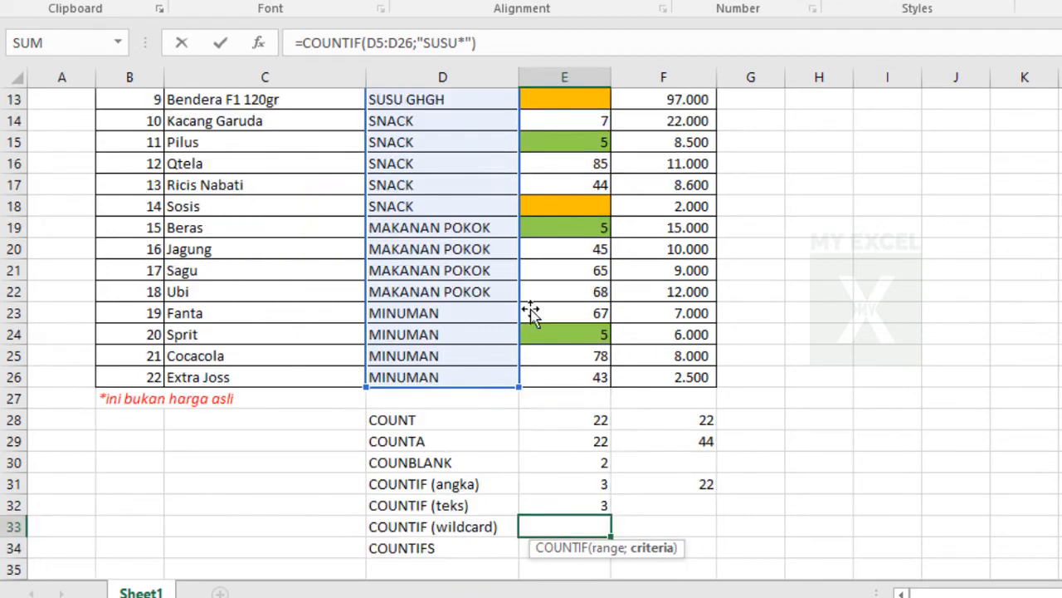
pyautogui.press('Return')
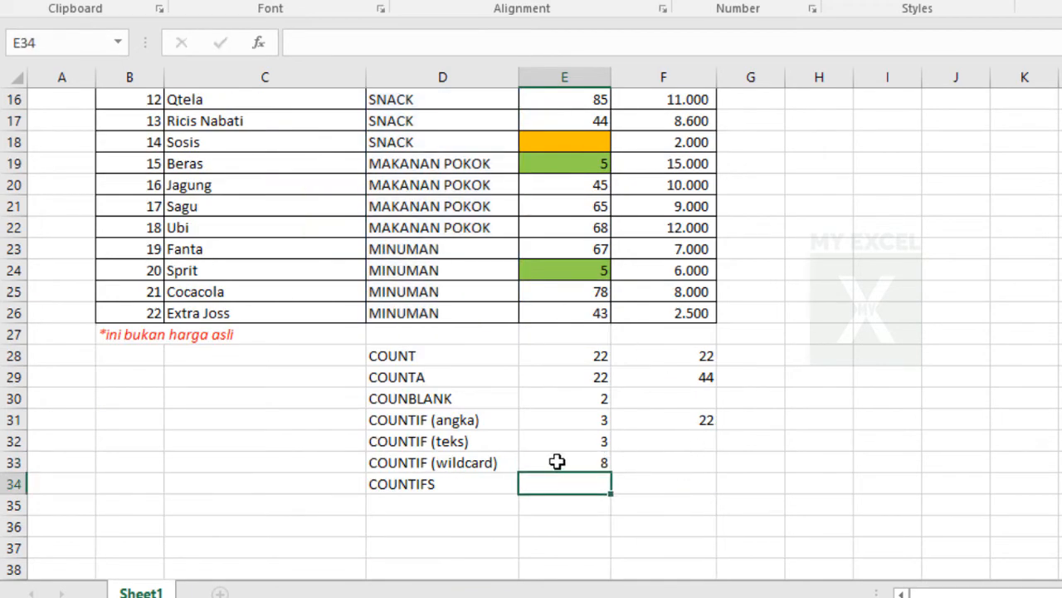
# Change the criterion of the E33 COUNTIF formula to "*SUSU*"
pyautogui.doubleClick(556, 461)
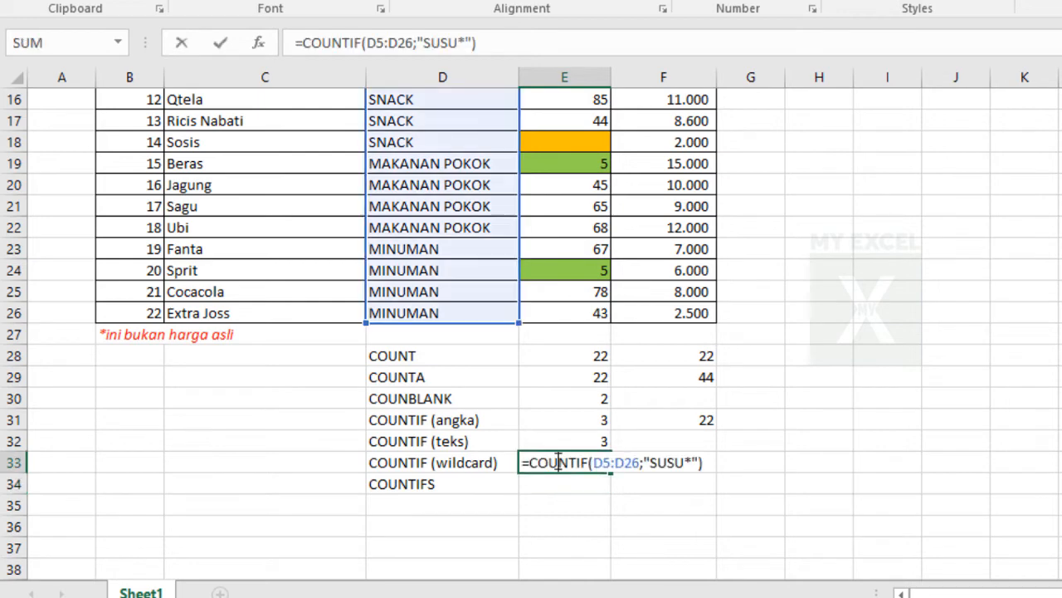
pyautogui.click(651, 462)
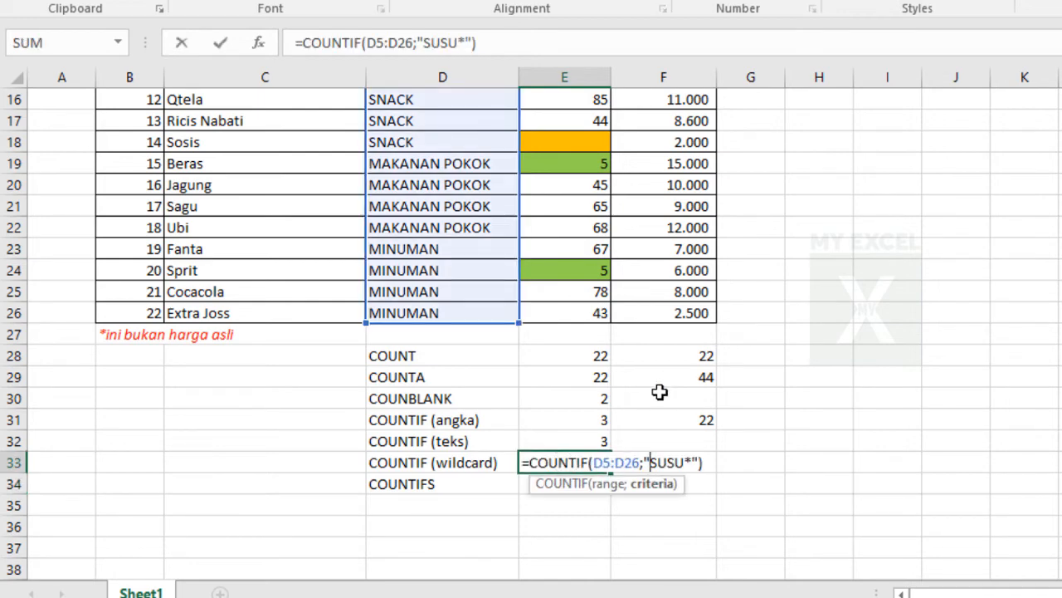
pyautogui.write('*')
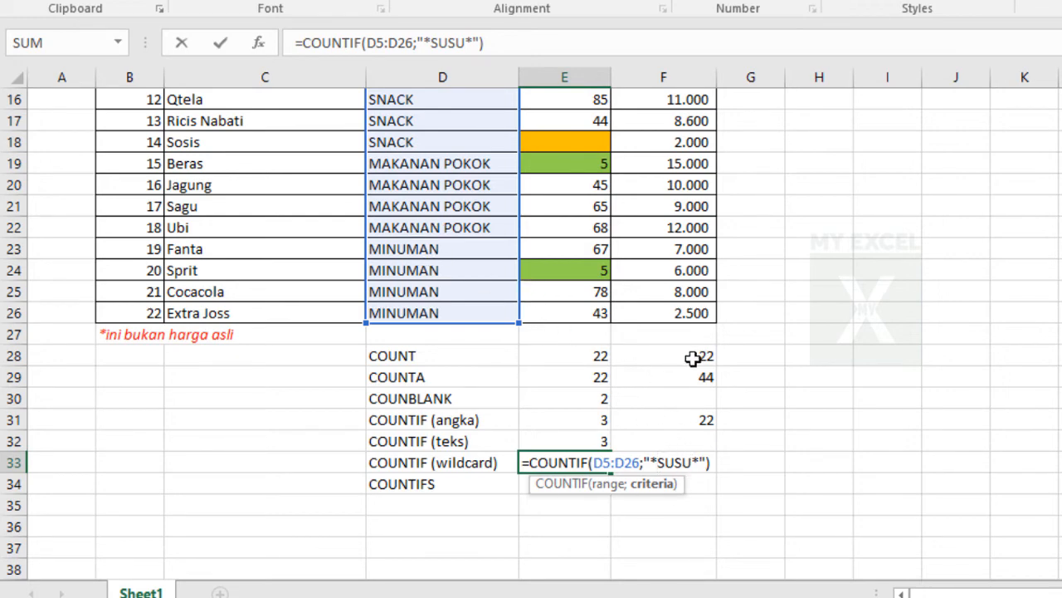
pyautogui.press('Return')
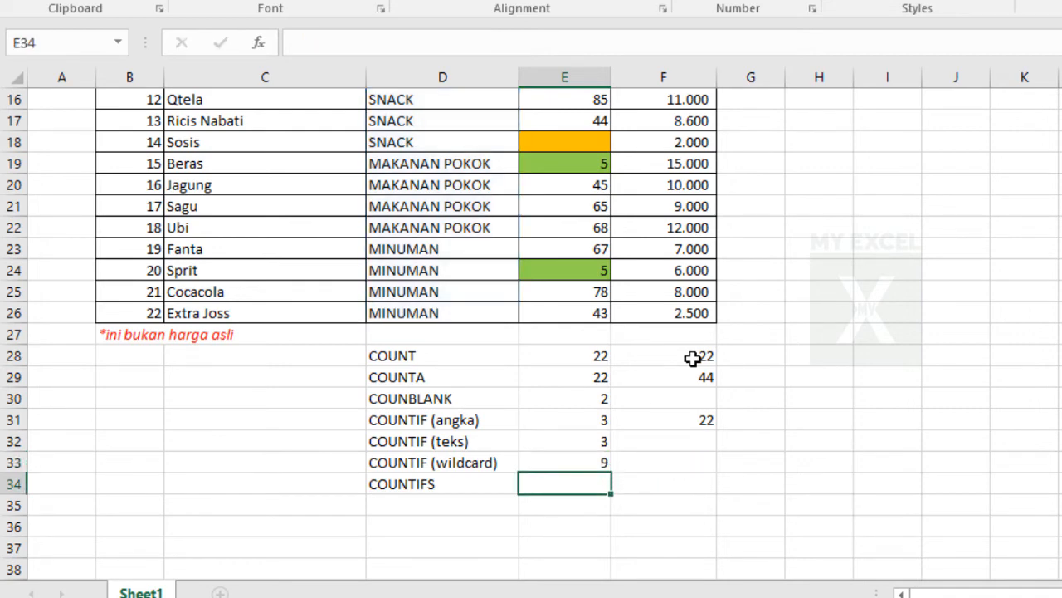
# Review the double-asterisk COUNTIF formula in E33 and compare its result with the Kategori entries
pyautogui.doubleClick(554, 465)
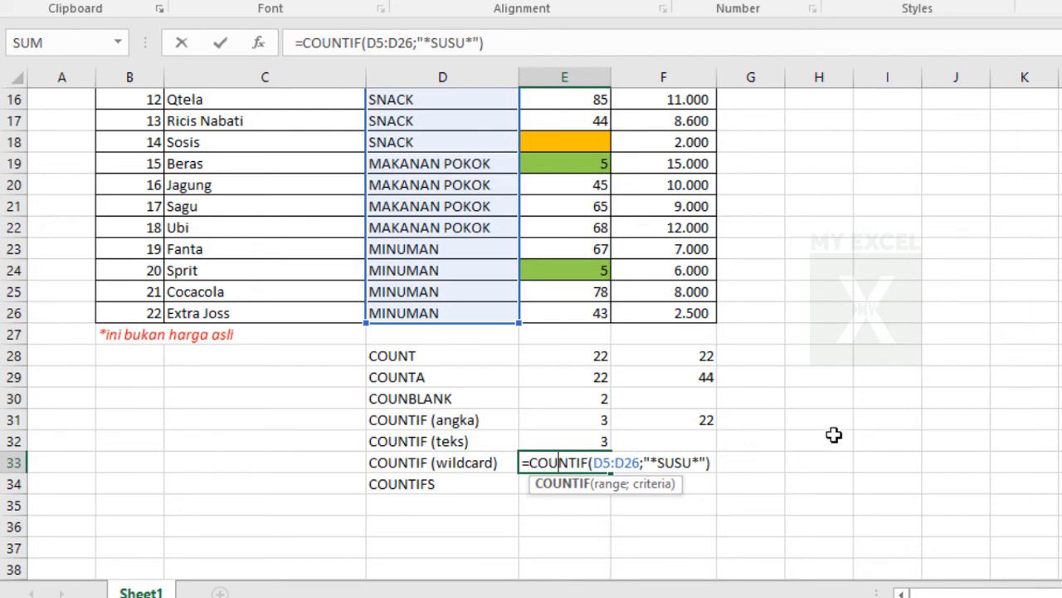
pyautogui.press('Return')
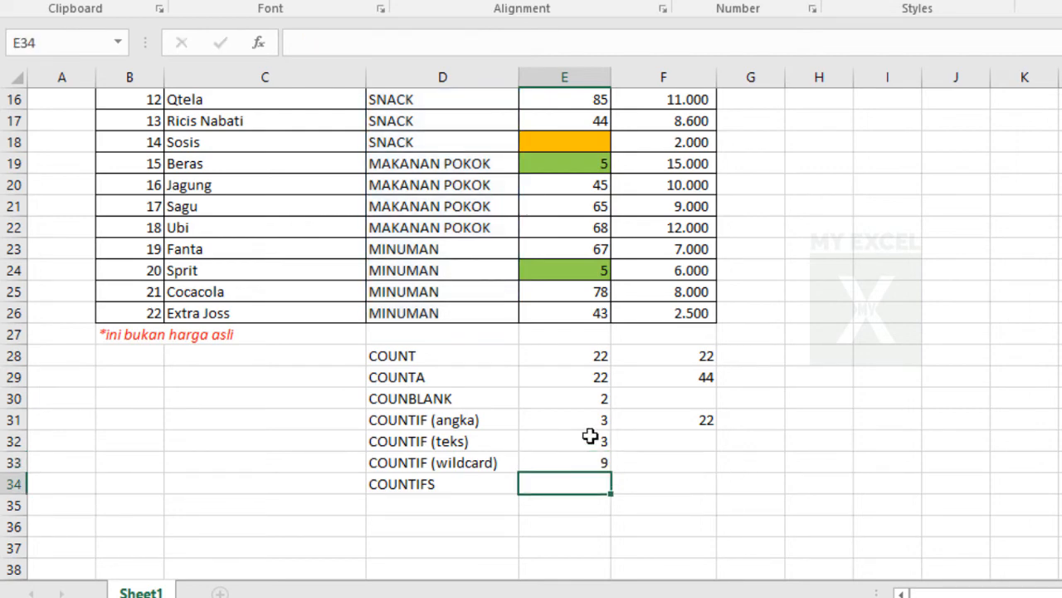
pyautogui.scroll(4, 589, 436)
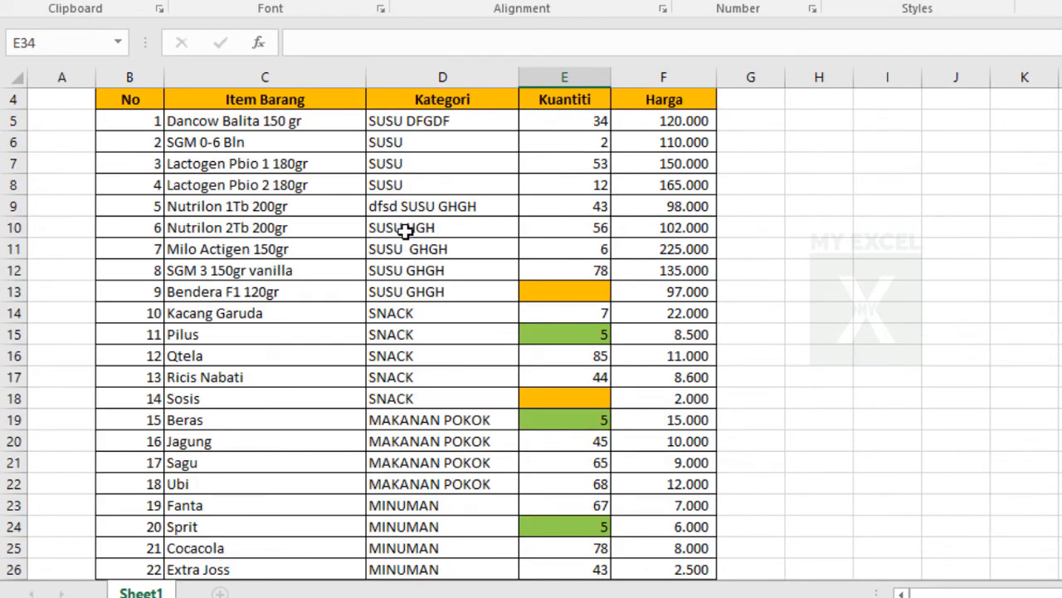
pyautogui.scroll(-5, 538, 347)
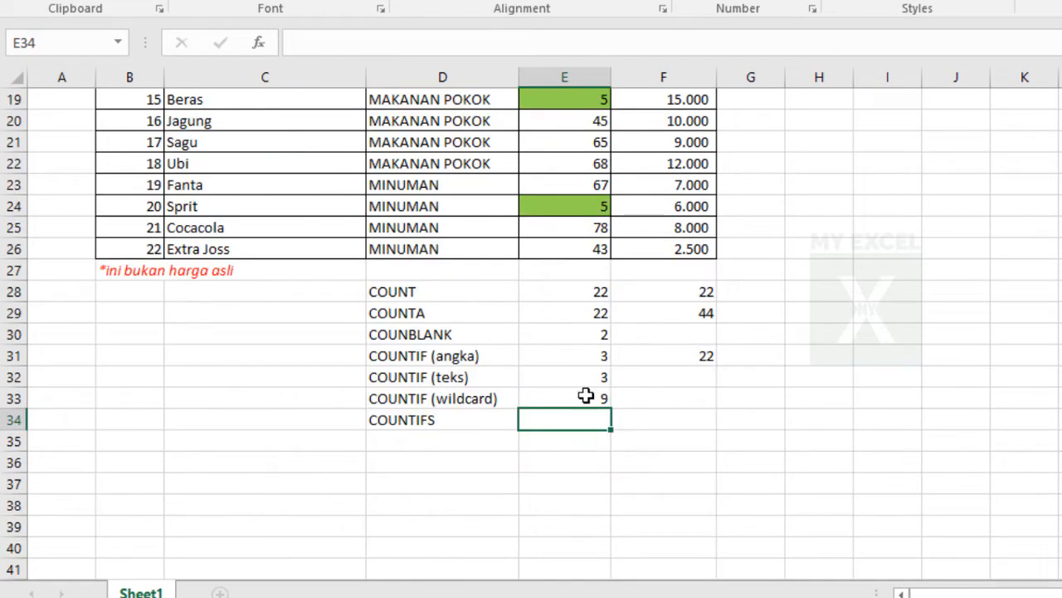
pyautogui.click(586, 396)
# Start a COUNTIFS formula in E34 with the Kategori cells D5:D26 as the first criteria range
pyautogui.click(562, 424)
pyautogui.write('=')
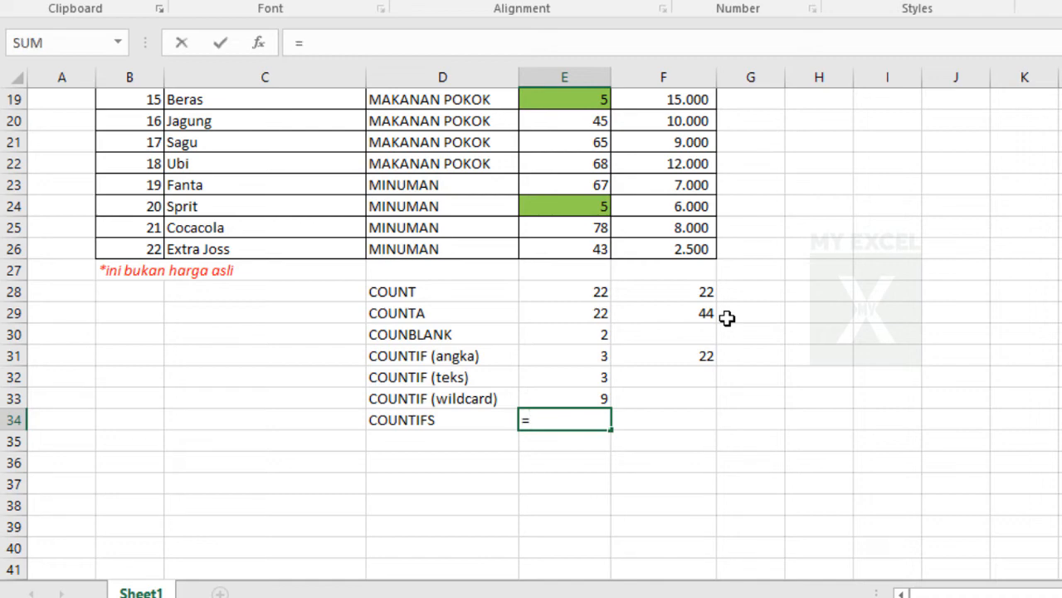
pyautogui.write('i')
pyautogui.press('BackSpace')
pyautogui.write('count')
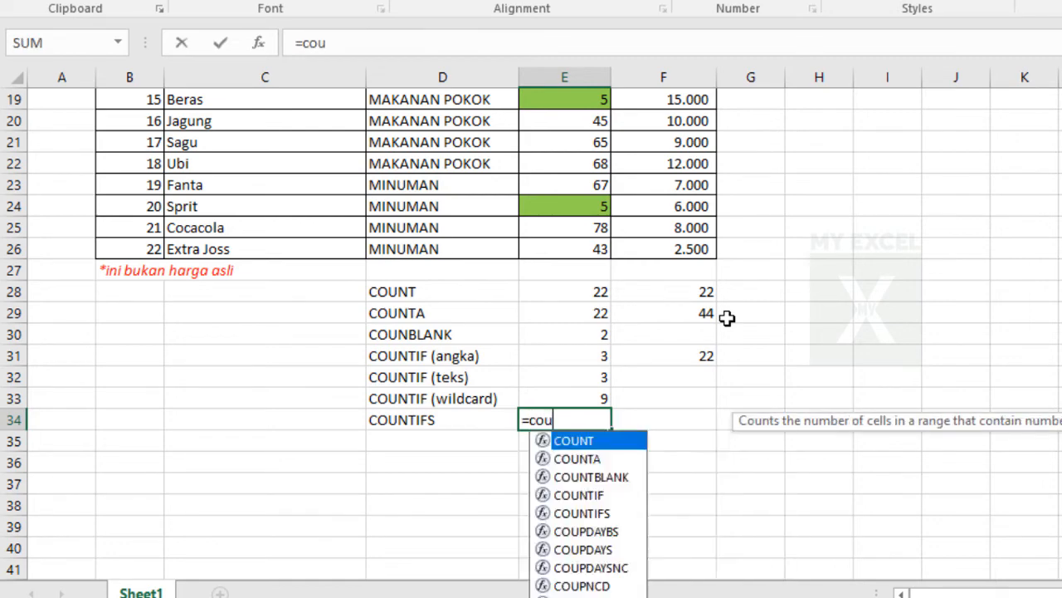
pyautogui.press('Down')
pyautogui.press('Down')
pyautogui.press('Down')
pyautogui.press('Down')
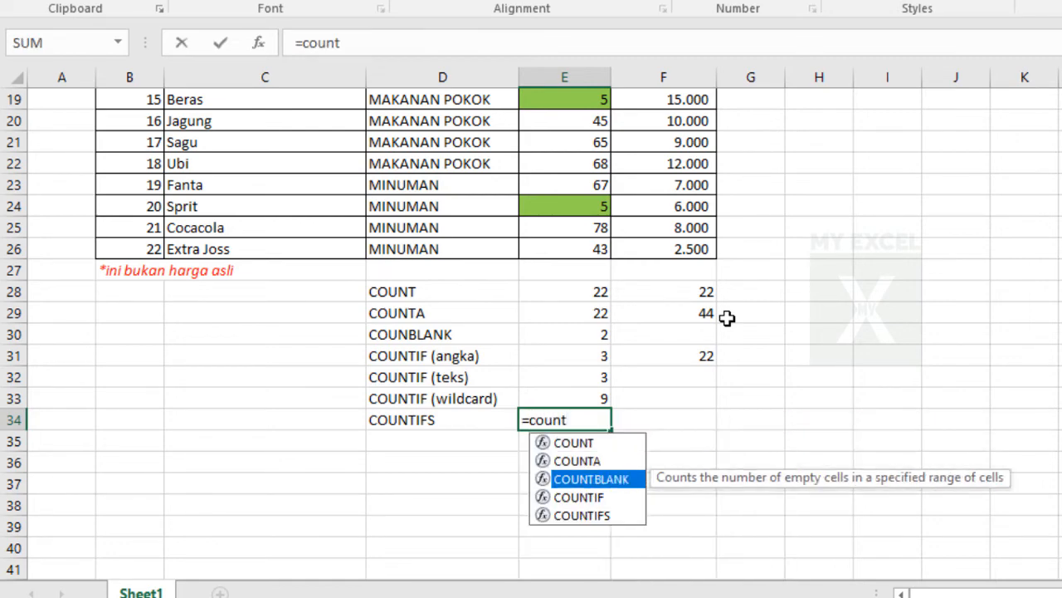
pyautogui.press('Tab')
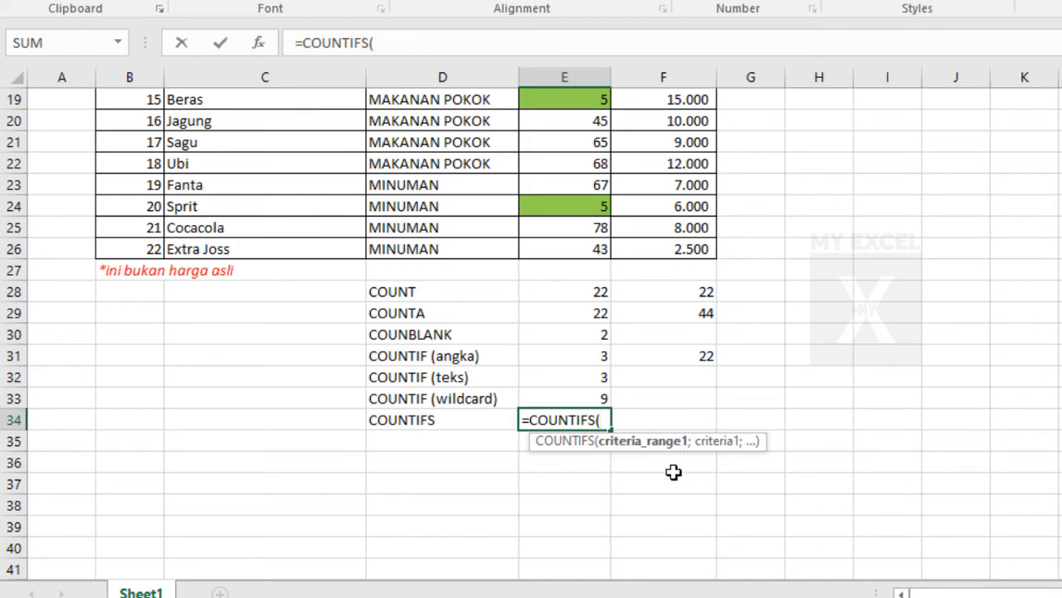
pyautogui.scroll(6, 673, 472)
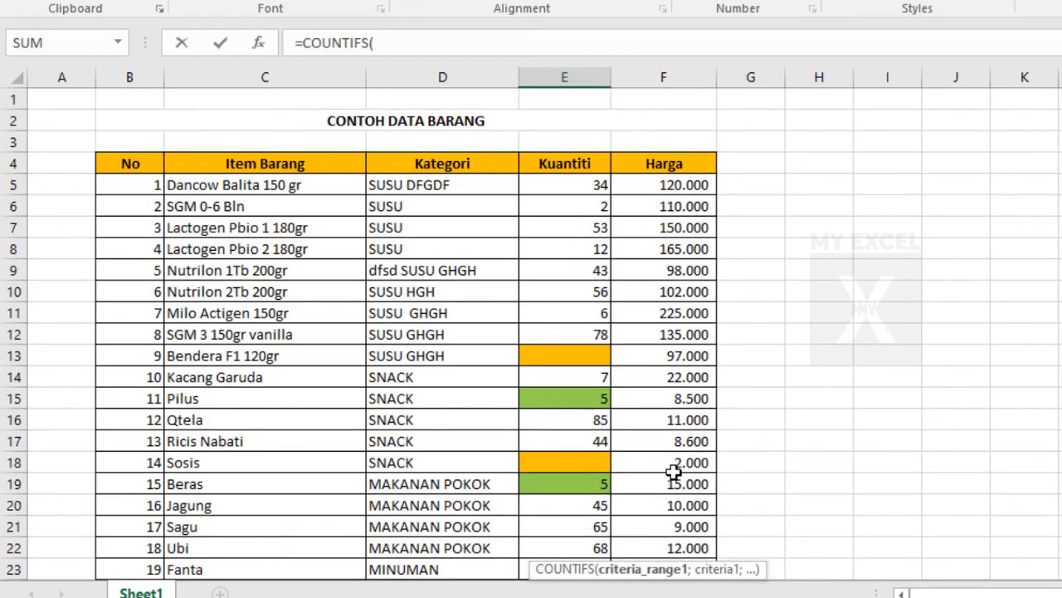
pyautogui.moveTo(428, 183); pyautogui.dragTo(439, 548)
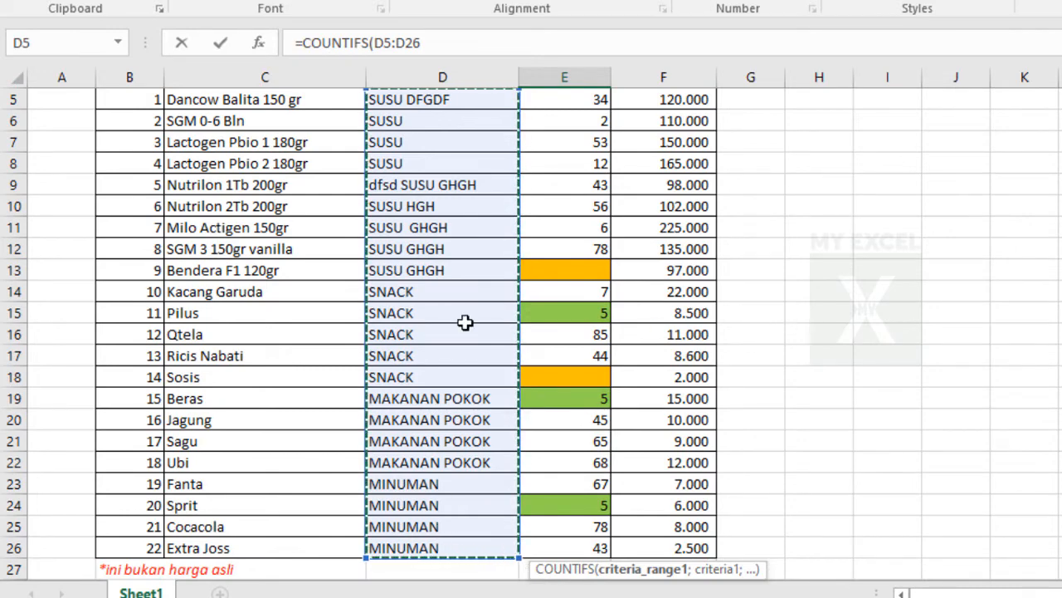
# Add "*SUSU*" as the first criterion of the COUNTIFS formula in E34
pyautogui.scroll(2, 834, 260)
pyautogui.scroll(-5, 448, 232)
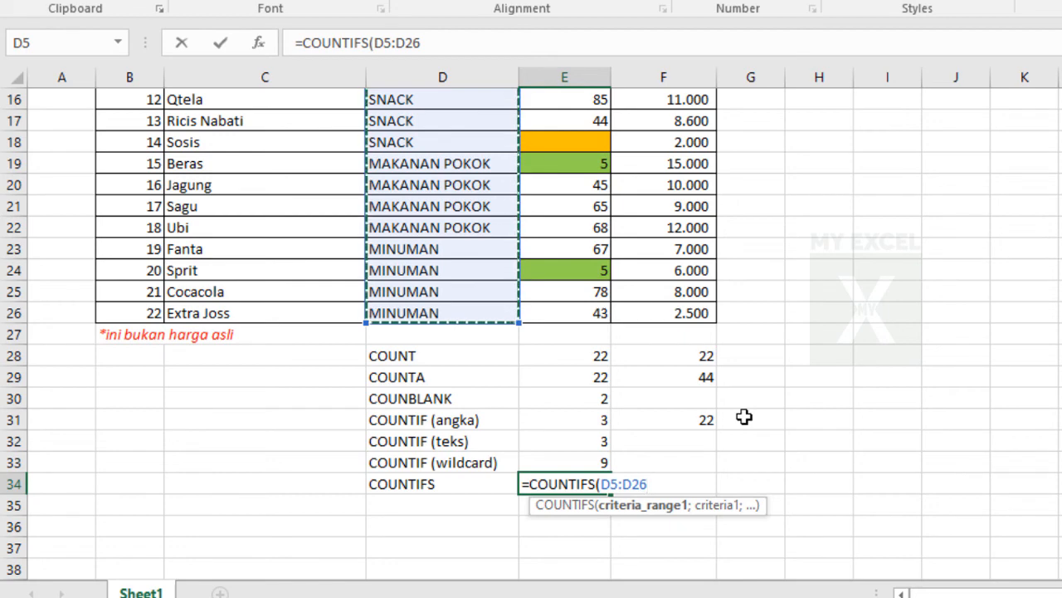
pyautogui.write(';')
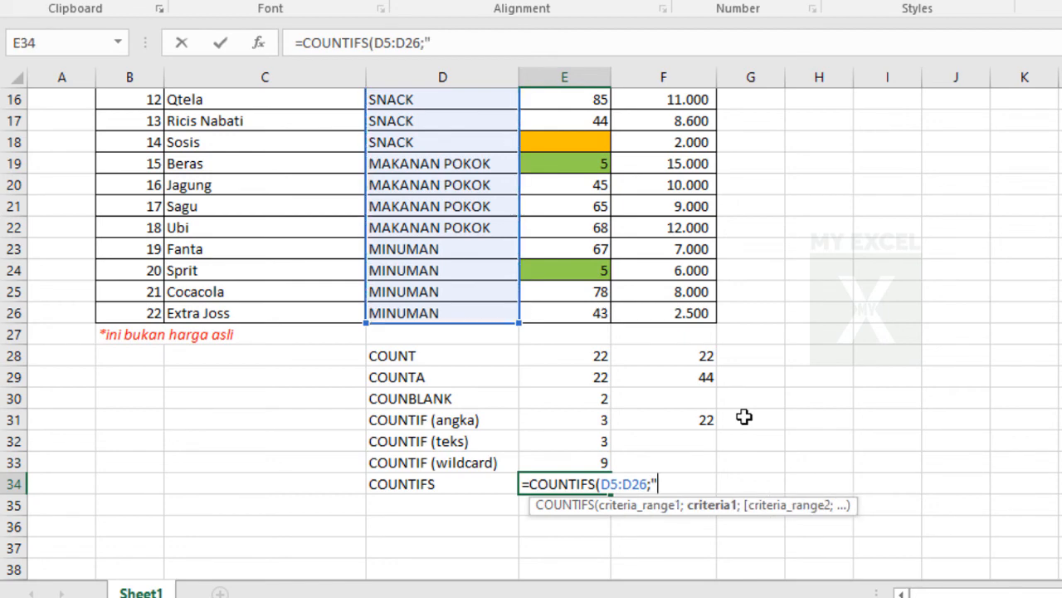
pyautogui.write('"*SUSU')
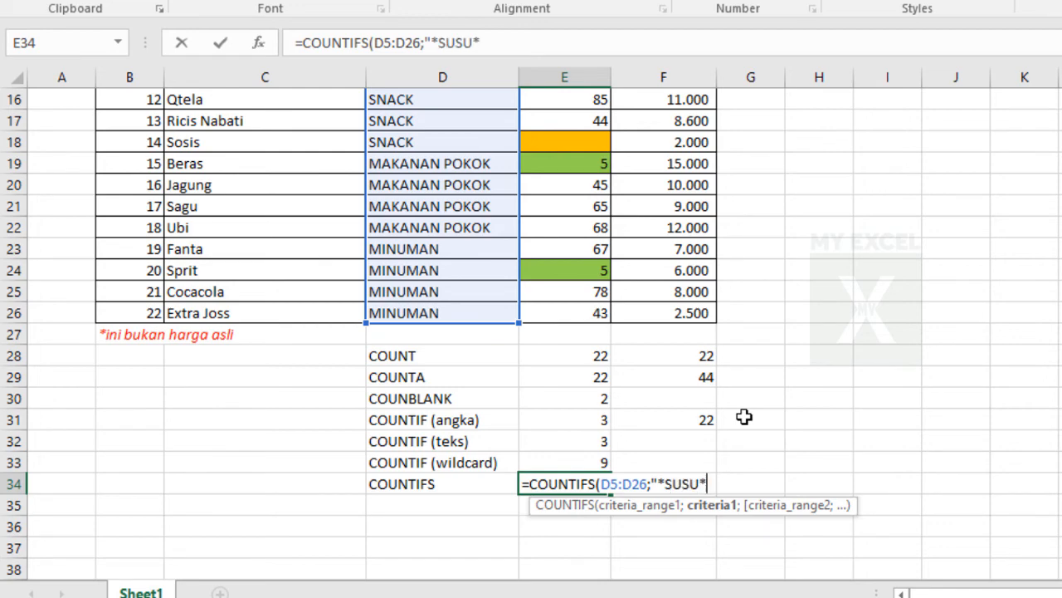
pyautogui.write('*";')
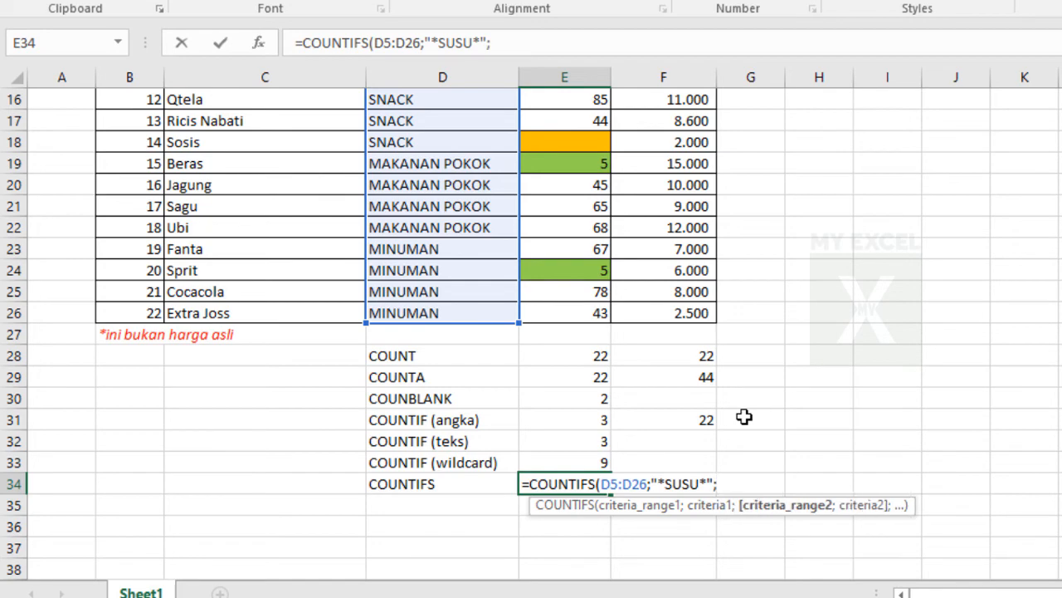
# Complete the E34 COUNTIFS formula with the Harga cells F5:F26 as second range and "<=100000" as its criterion
pyautogui.click(656, 312)
pyautogui.scroll(5, 639, 282)
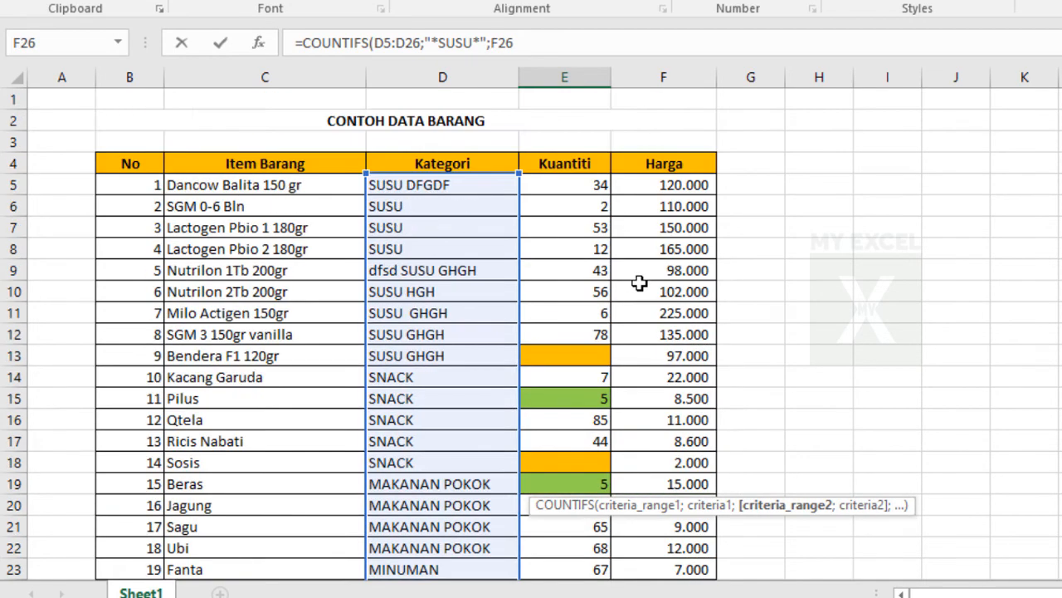
pyautogui.keyDown('shift'); pyautogui.click(662, 184); pyautogui.keyUp('shift')
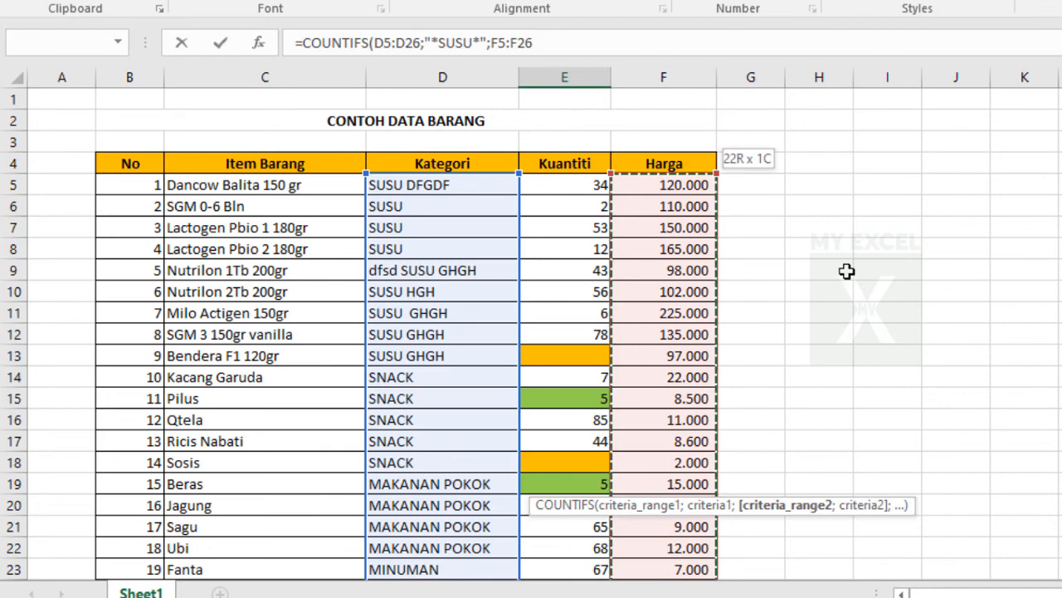
pyautogui.scroll(-6, 847, 271)
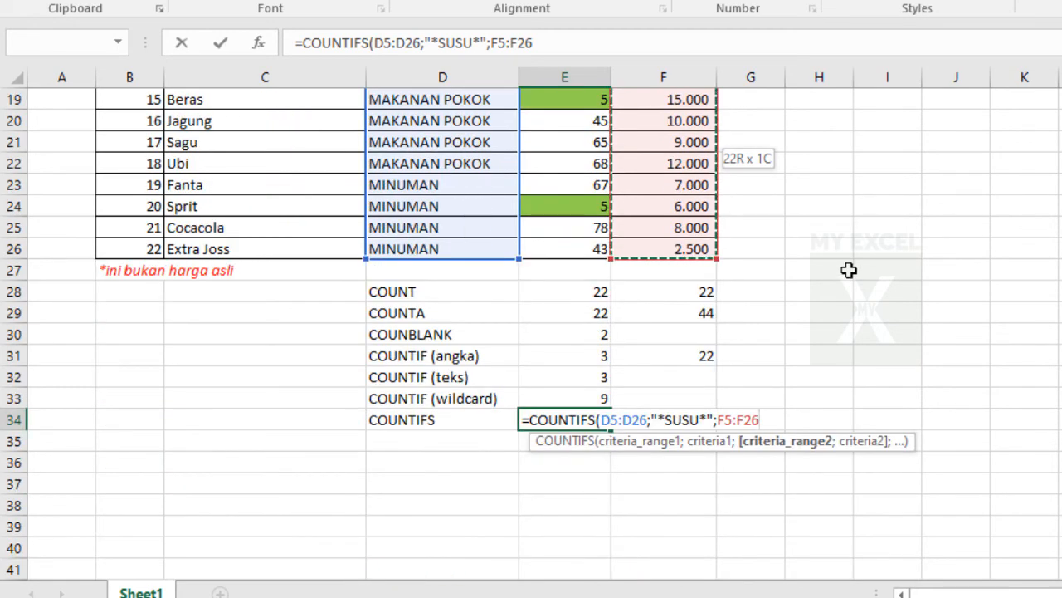
pyautogui.write(';')
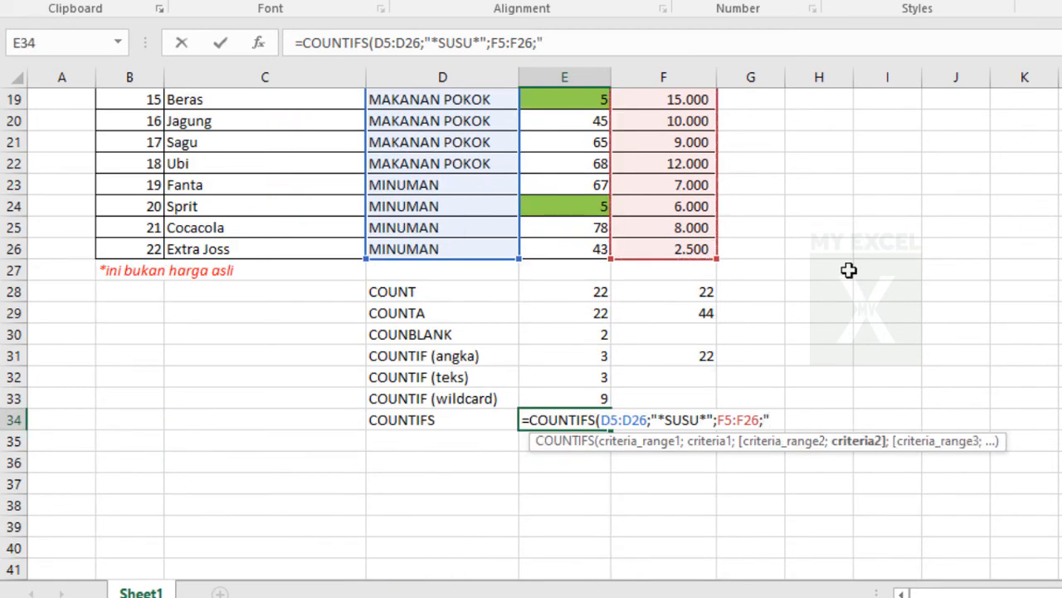
pyautogui.write('"<=100000')
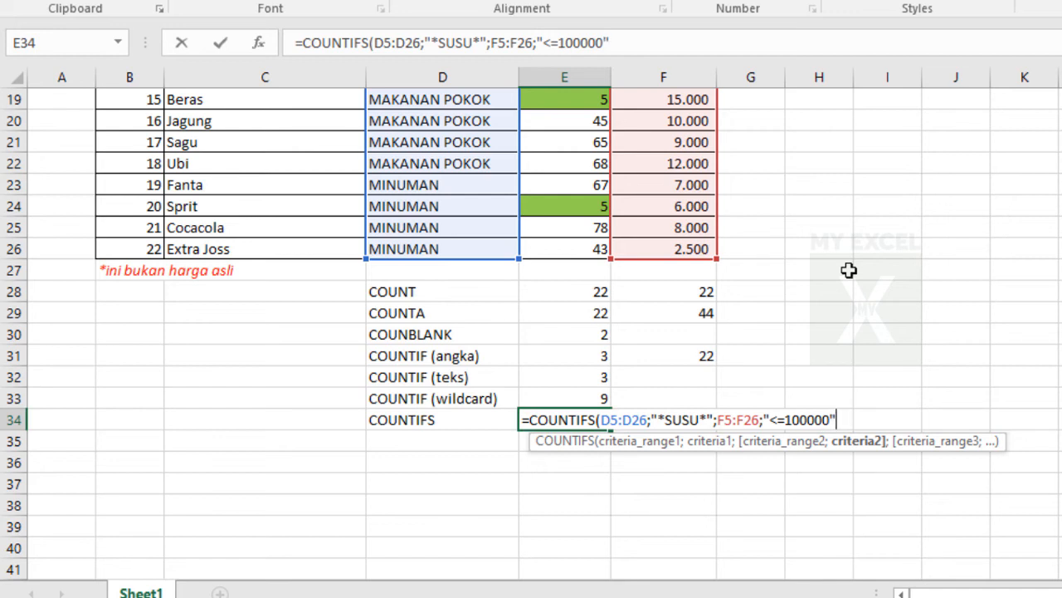
pyautogui.write('")')
pyautogui.press('Return')
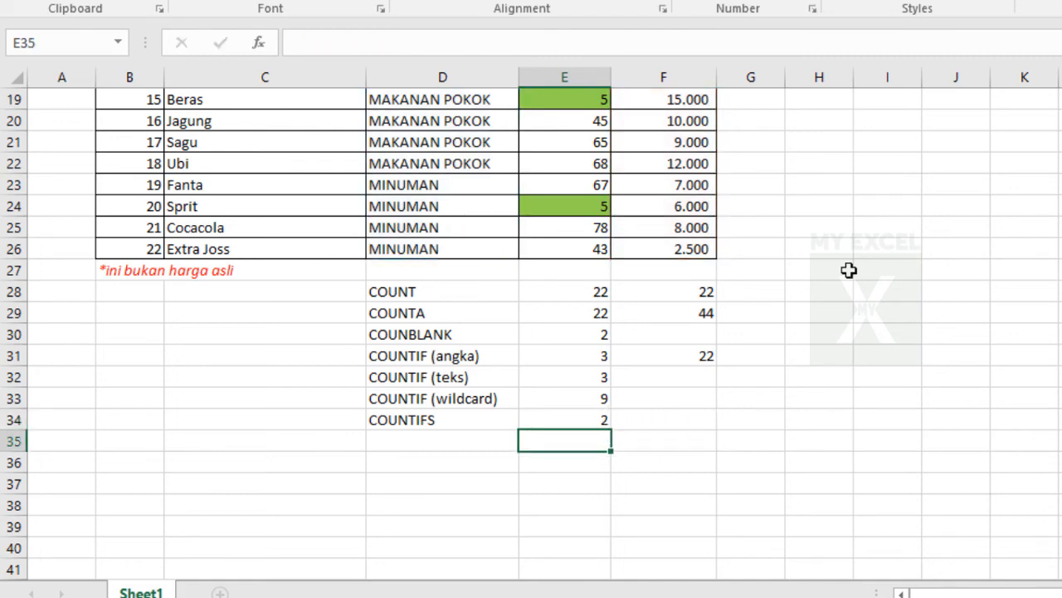
# Fill the Harga cells F9 and F13, the SUSU items priced at most 100000, with red
pyautogui.click(586, 419)
pyautogui.scroll(6, 612, 363)
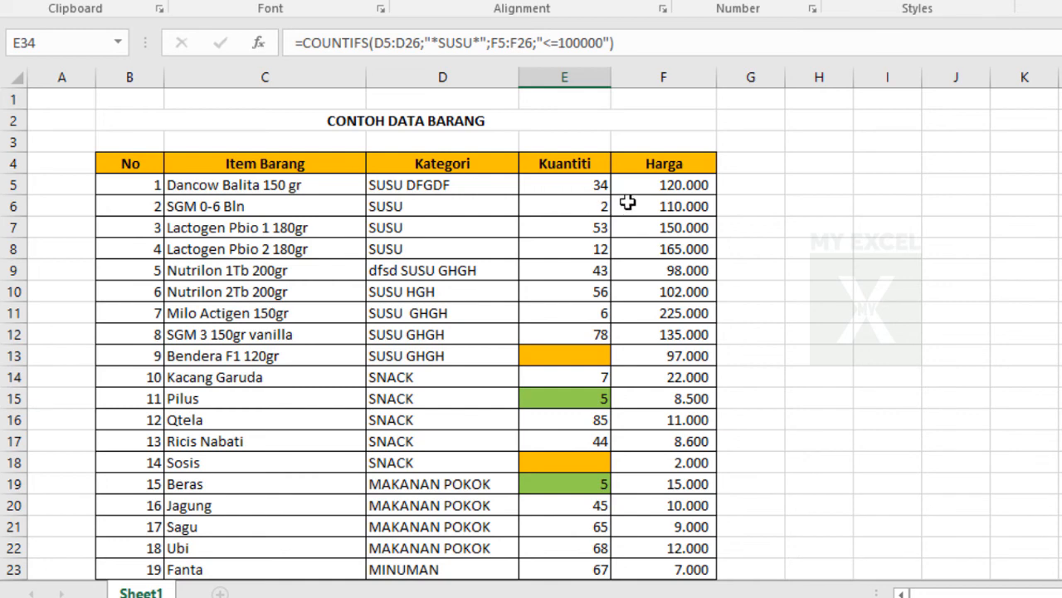
pyautogui.click(678, 270)
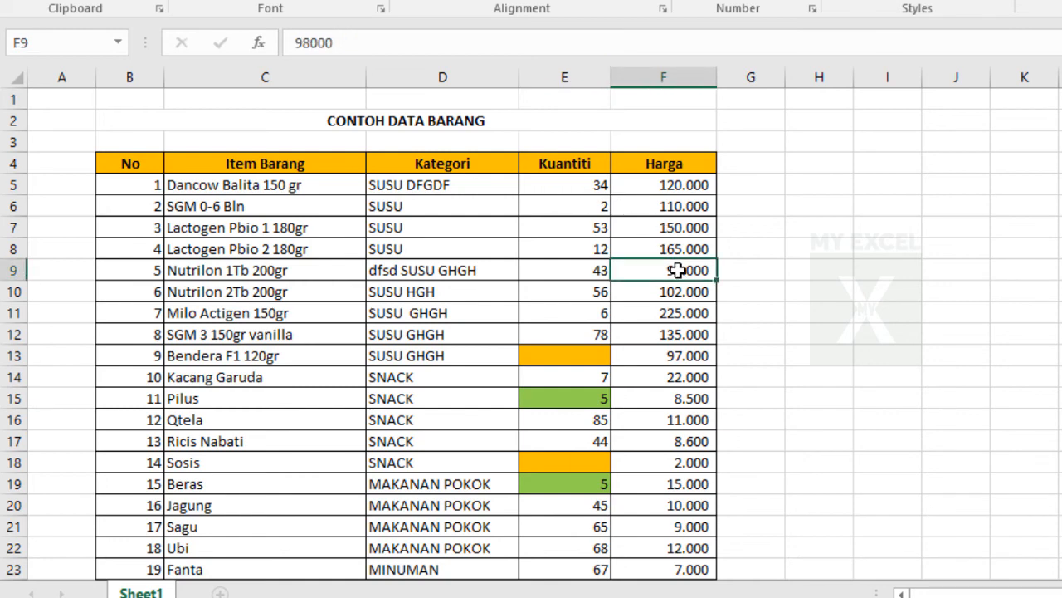
pyautogui.keyDown('ctrl'); pyautogui.click(678, 355); pyautogui.keyUp('ctrl')
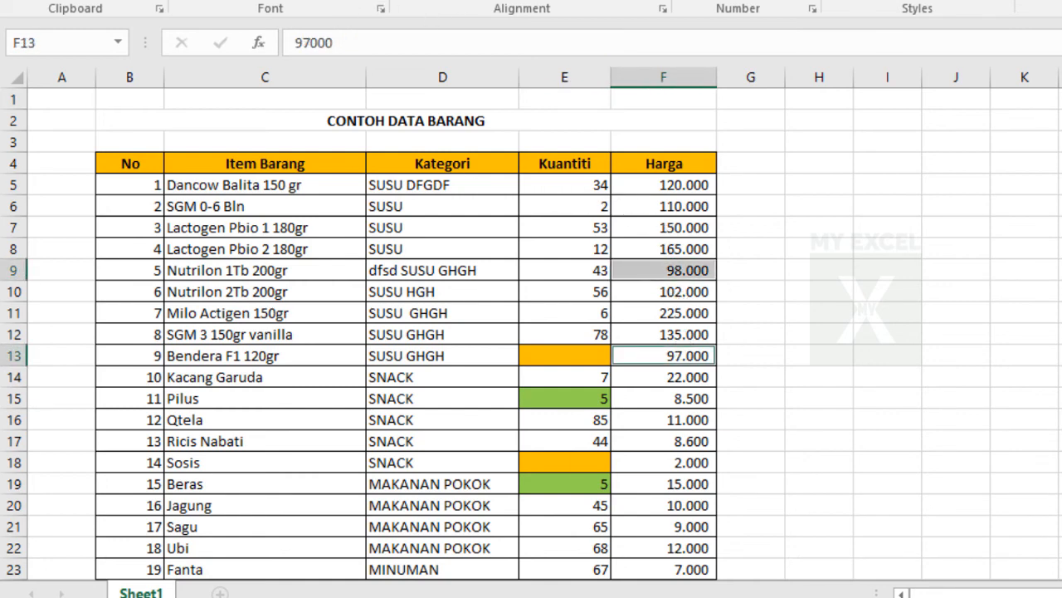
pyautogui.click(341, 142)
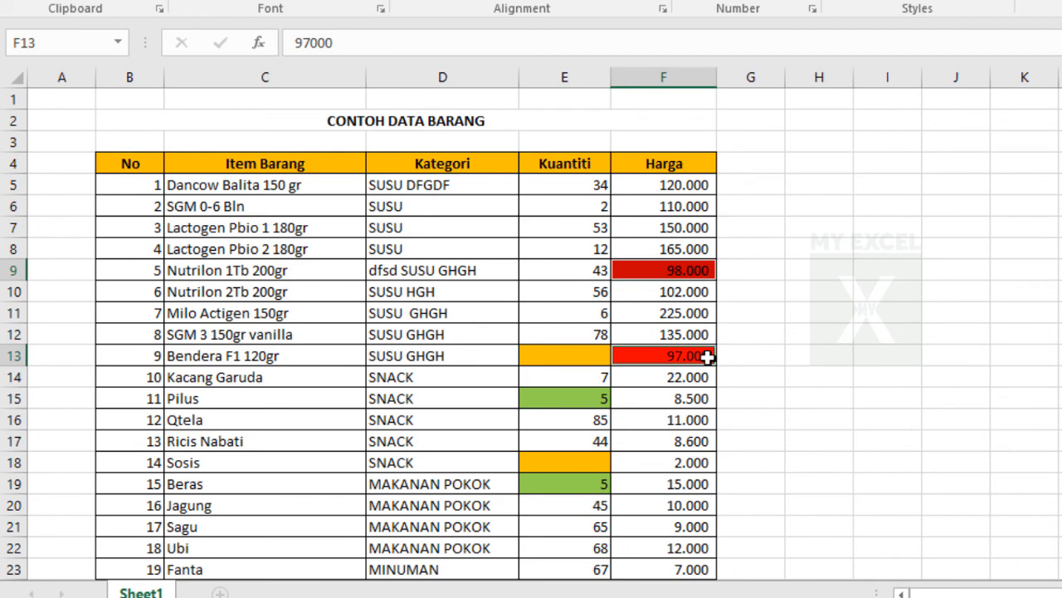
# Review the finished COUNTIFS formula in E34 against the two highlighted Harga cells
pyautogui.scroll(-5, 705, 356)
pyautogui.click(567, 488)
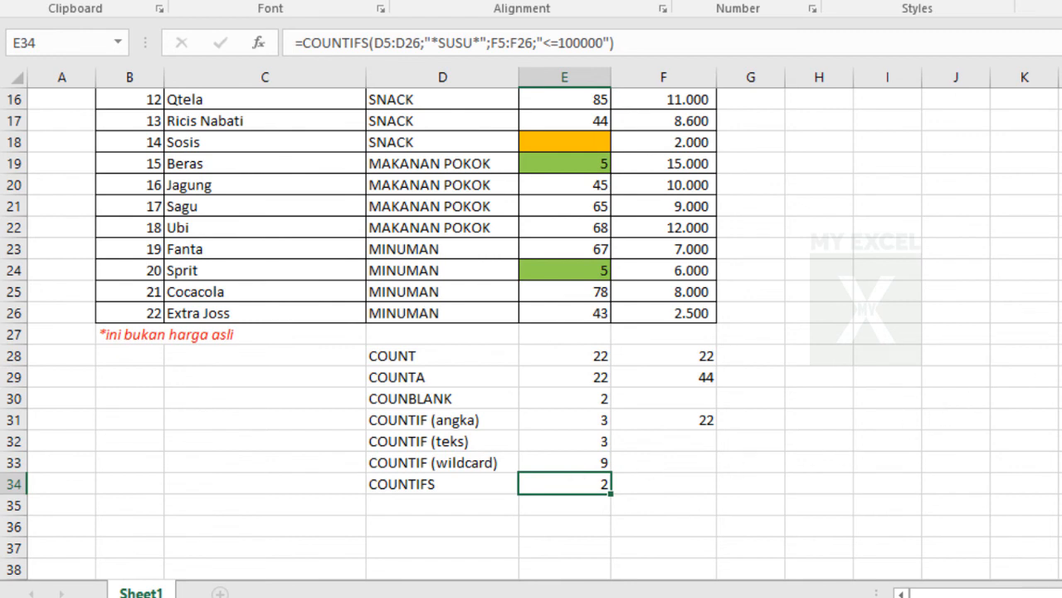
pyautogui.scroll(1, 531, 332)
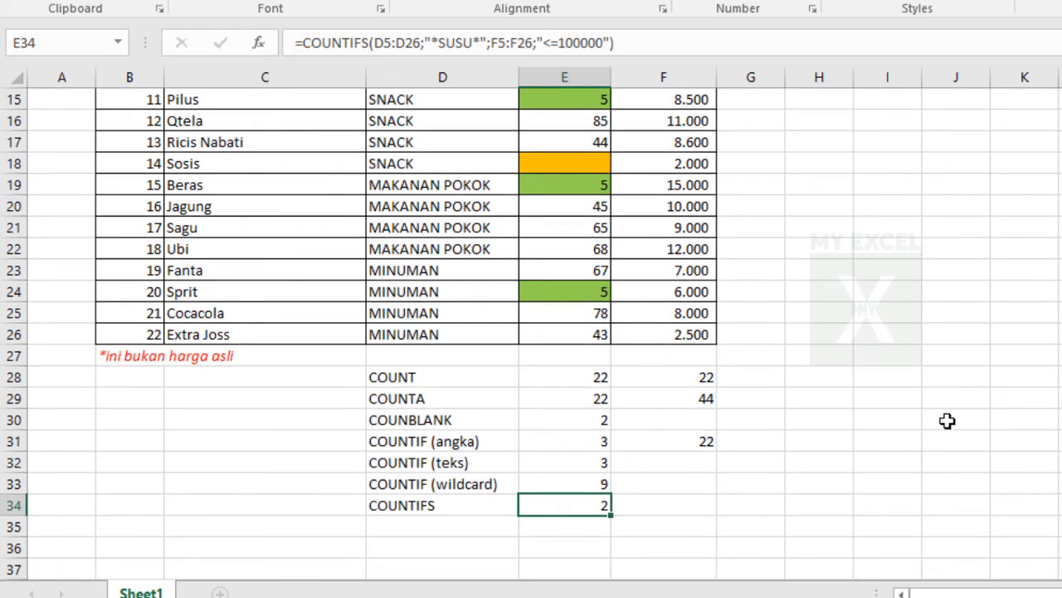